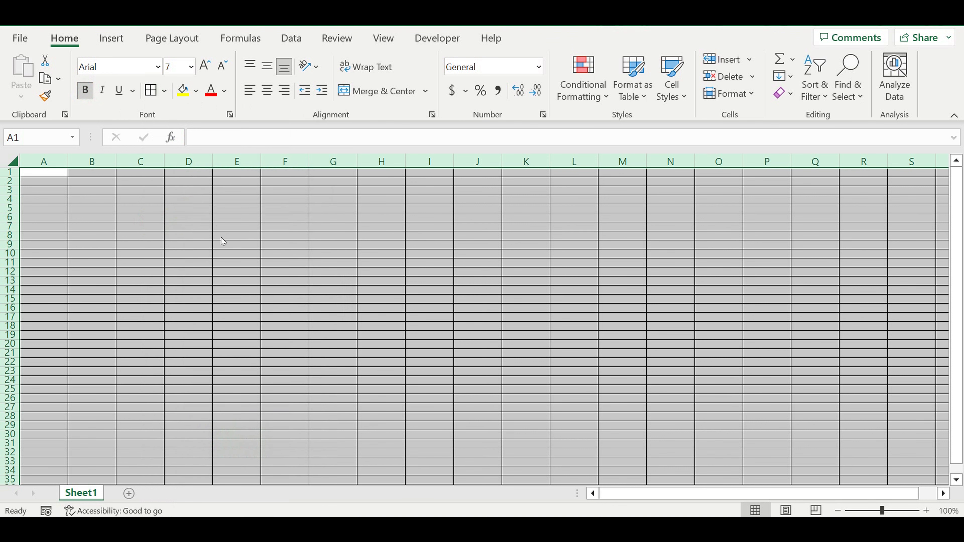
Format all the sheet's cells as Number with 0 decimal places, a 1000 separator and negatives in red parentheses.
click(32, 209)
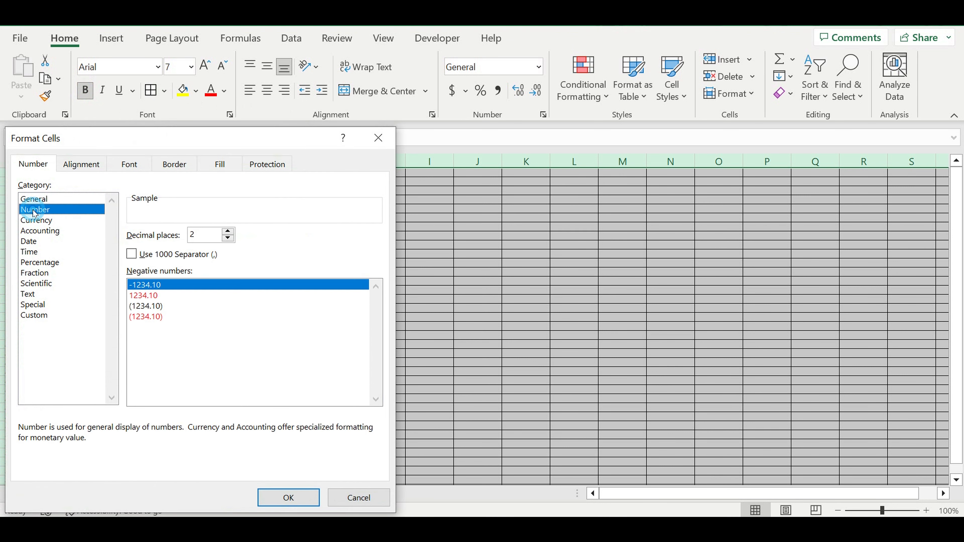
click(227, 238)
click(228, 238)
click(131, 254)
click(147, 316)
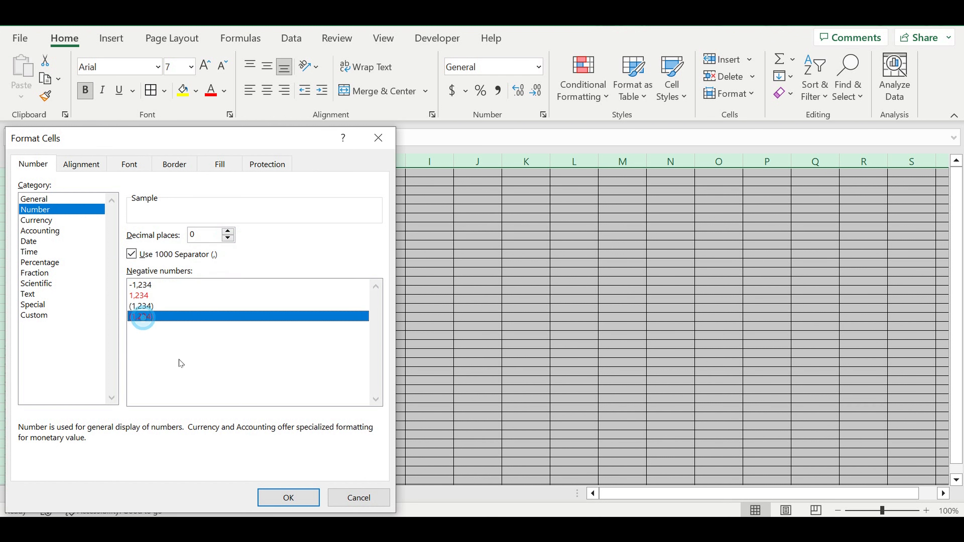
click(287, 497)
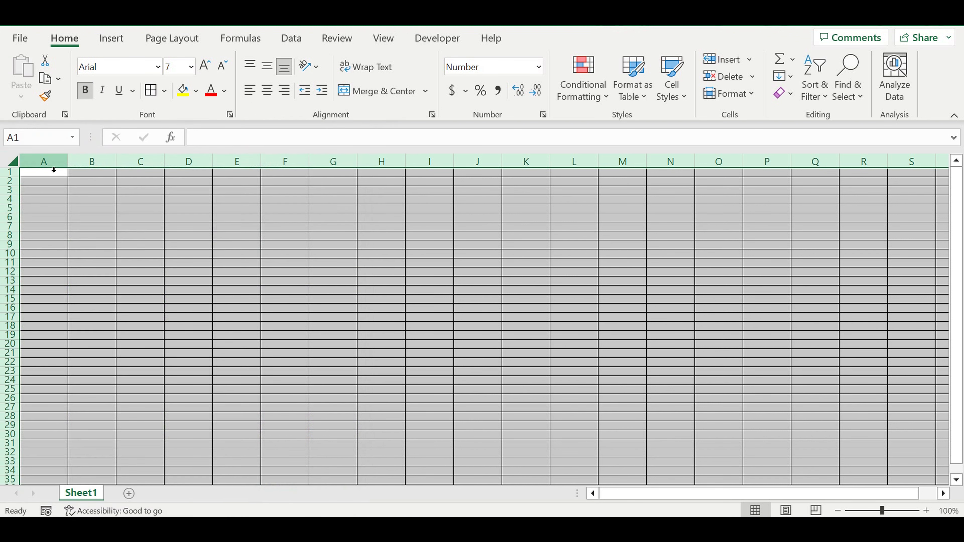
Freeze the first column of the worksheet so column A stays in view.
click(43, 161)
click(385, 38)
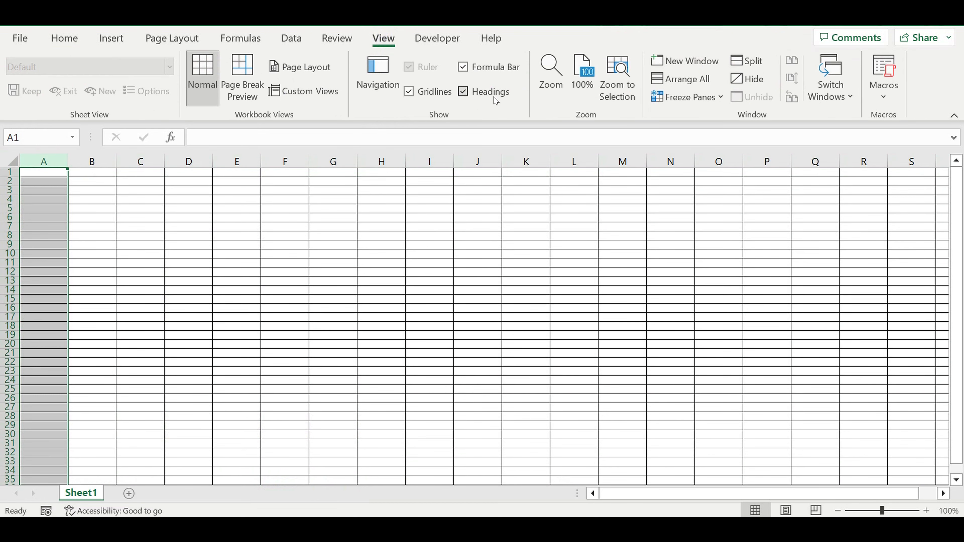
click(681, 97)
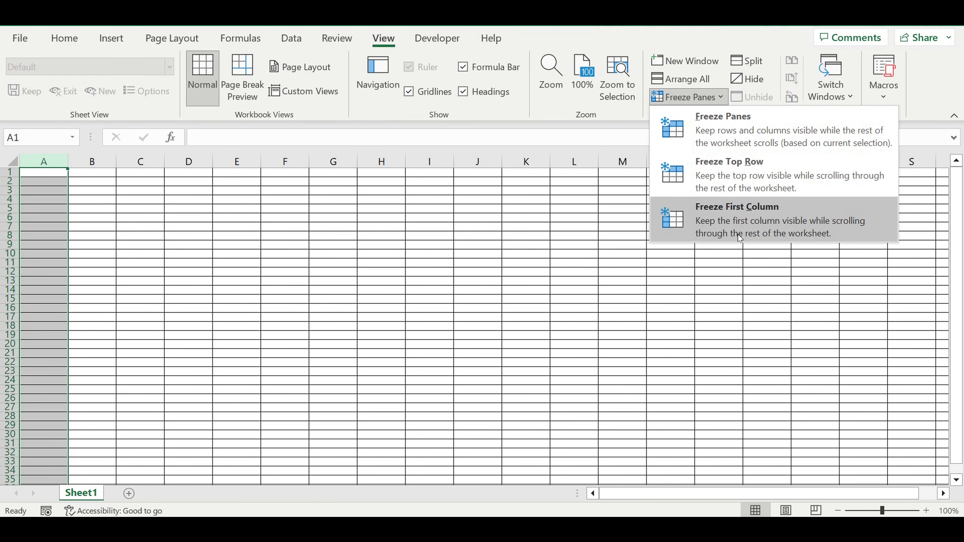
click(726, 224)
click(453, 262)
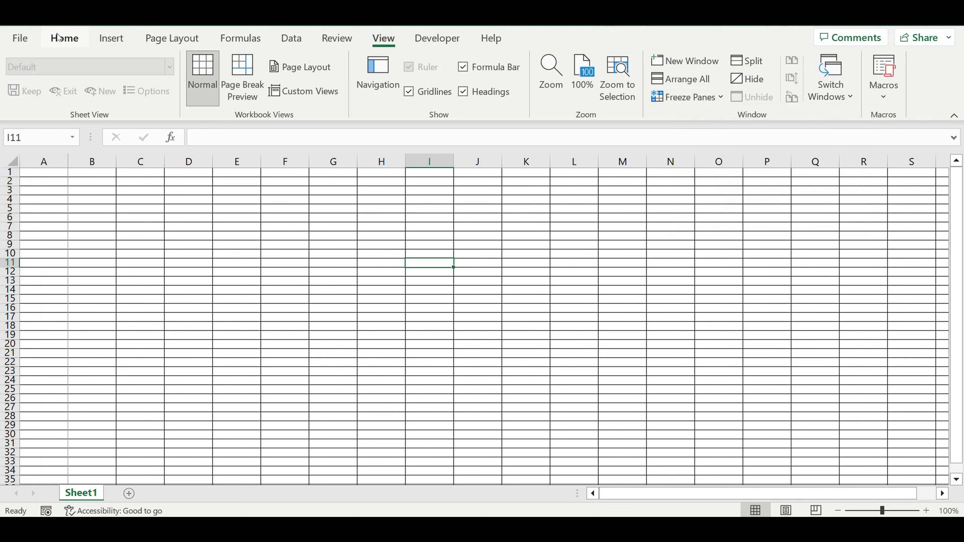
Enter the starting year 2023 in cell A1.
click(64, 38)
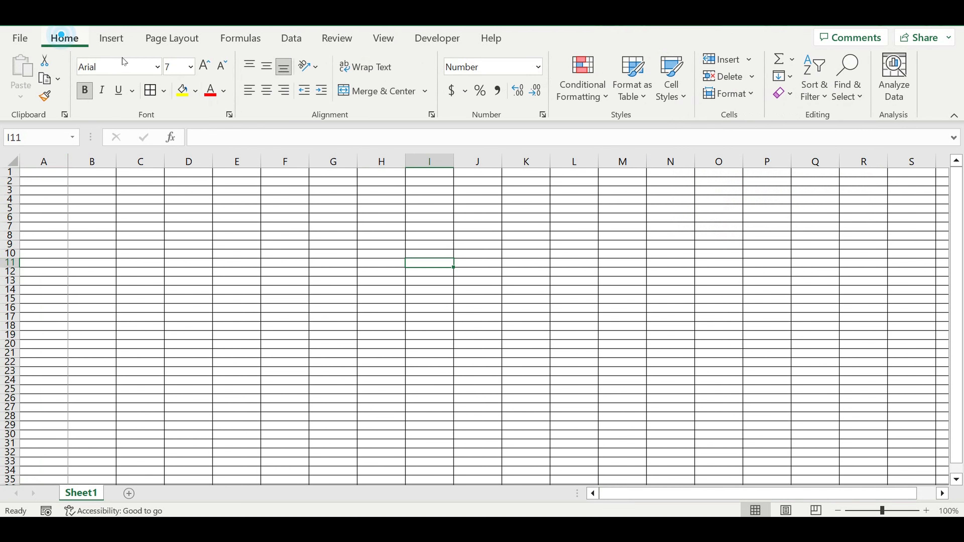
click(13, 159)
click(101, 214)
click(46, 175)
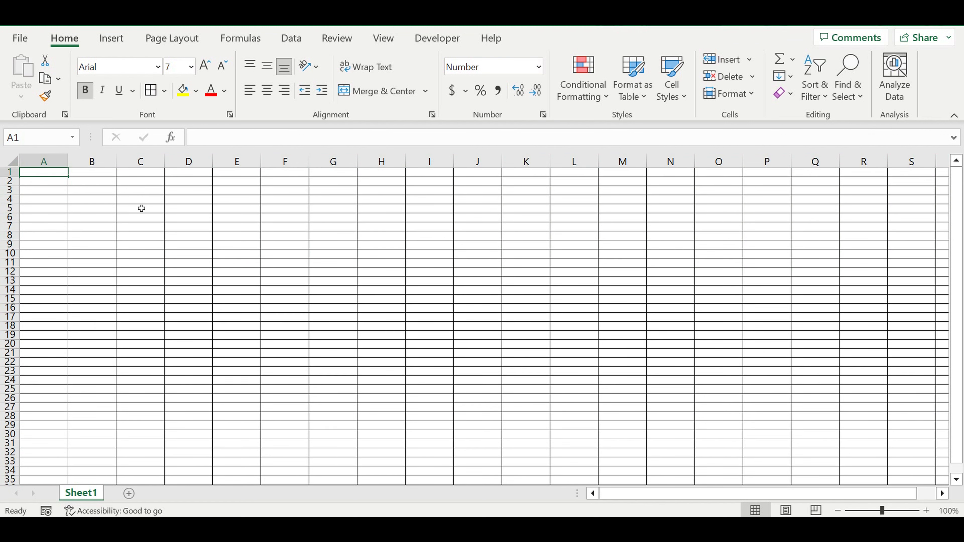
text(20)
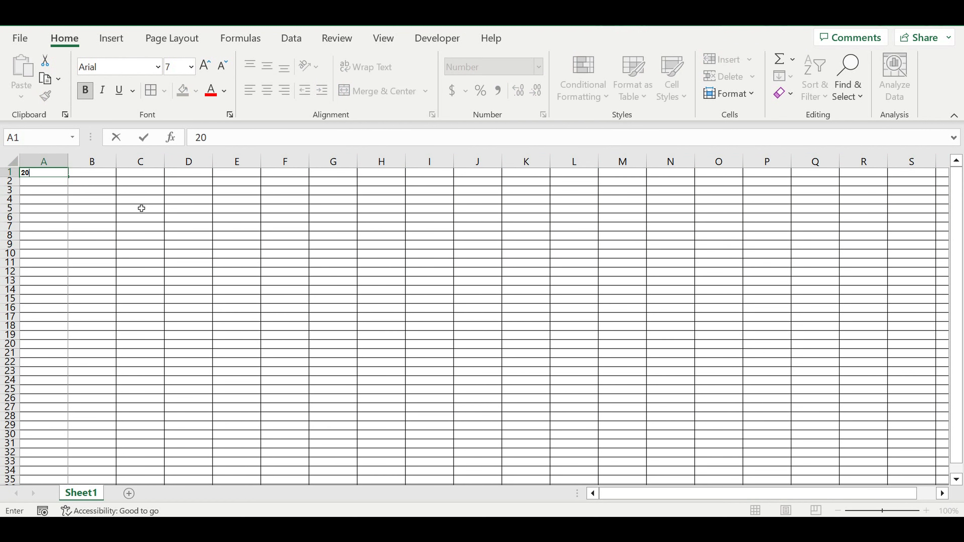
text(23)
key(Return)
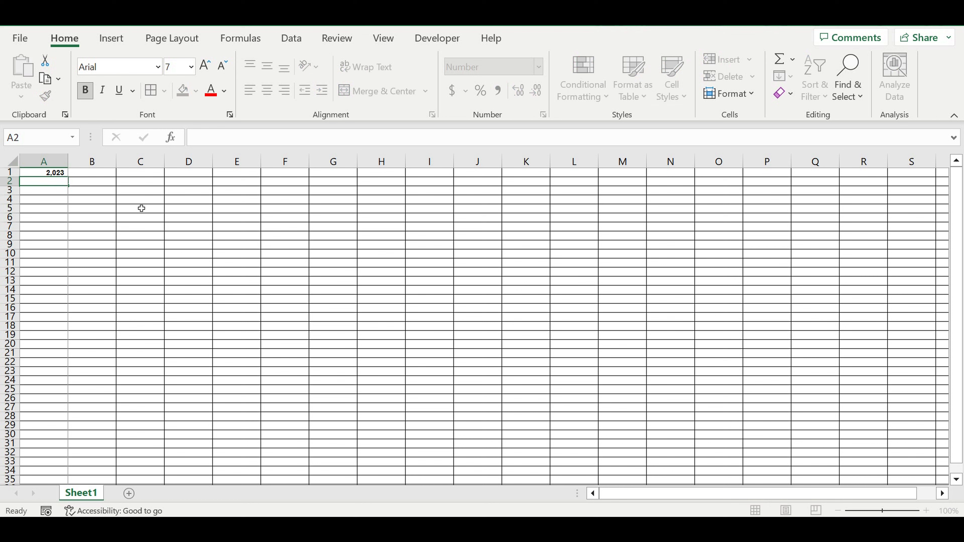
Enter the formula =A1+1 in cell A2 to calculate the following year.
text(=)
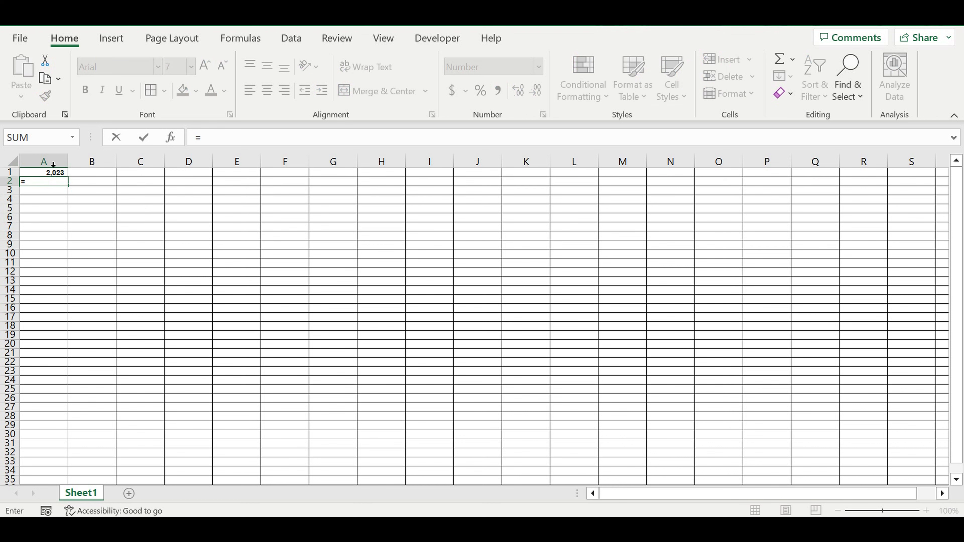
click(52, 174)
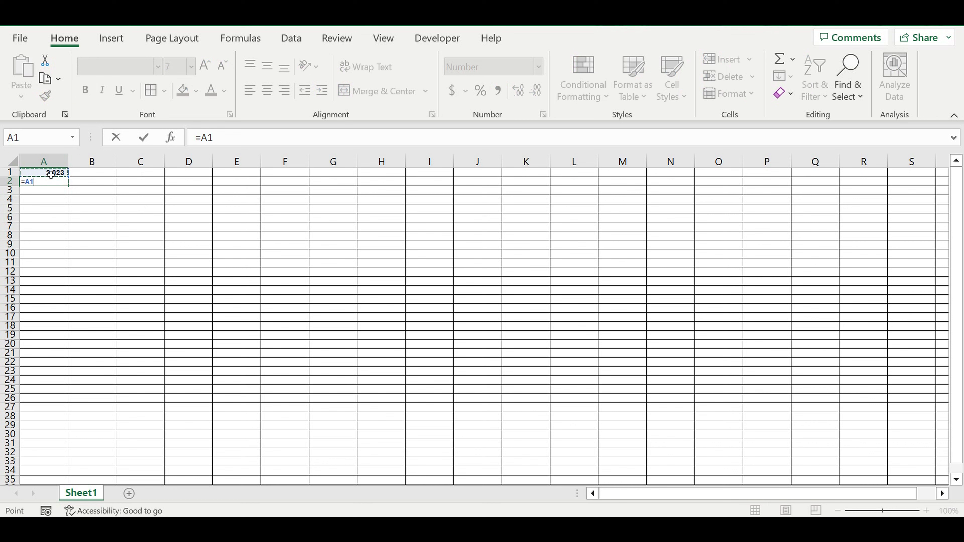
text(+1)
key(Return)
drag(48, 174, 49, 183)
Insert a new row above the years and enter the header "Years" in cell A1.
click(9, 173)
right_click(11, 175)
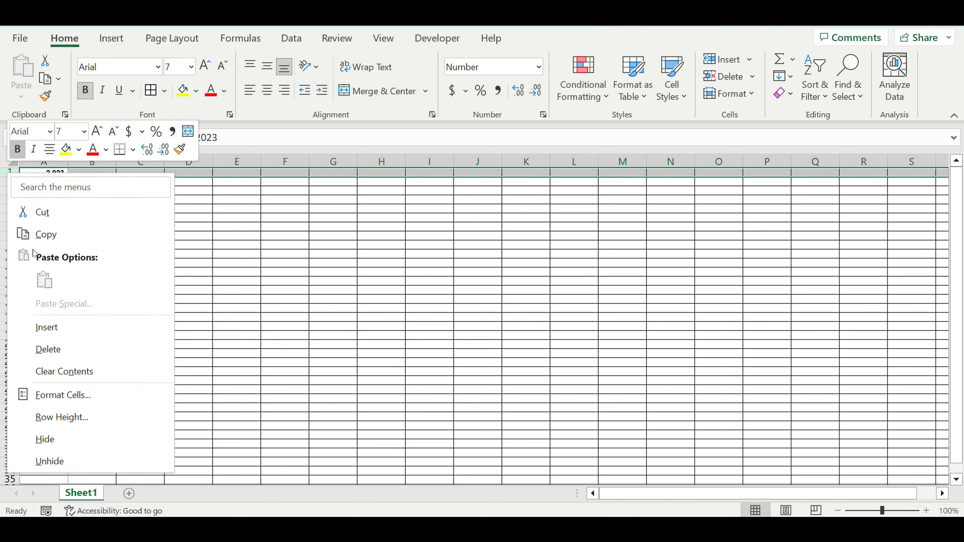
click(50, 327)
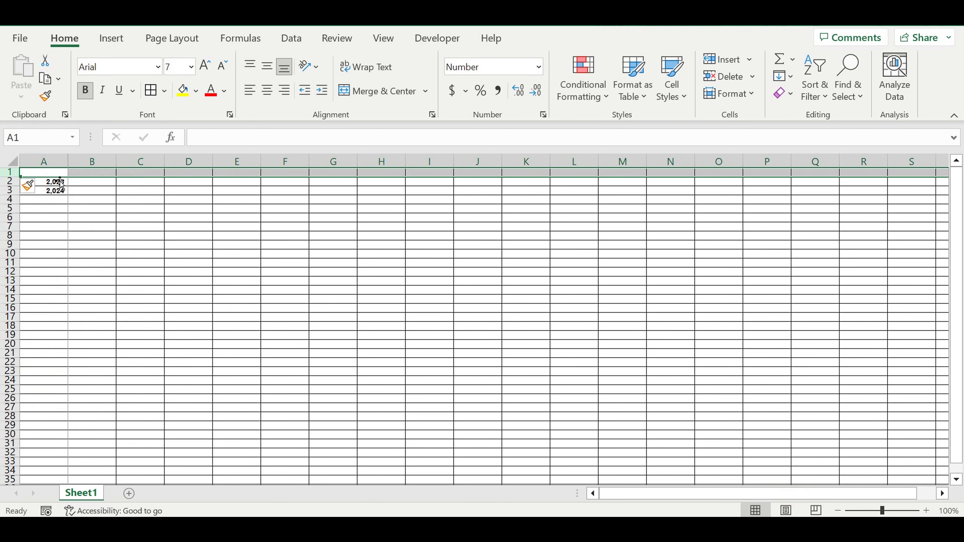
click(52, 176)
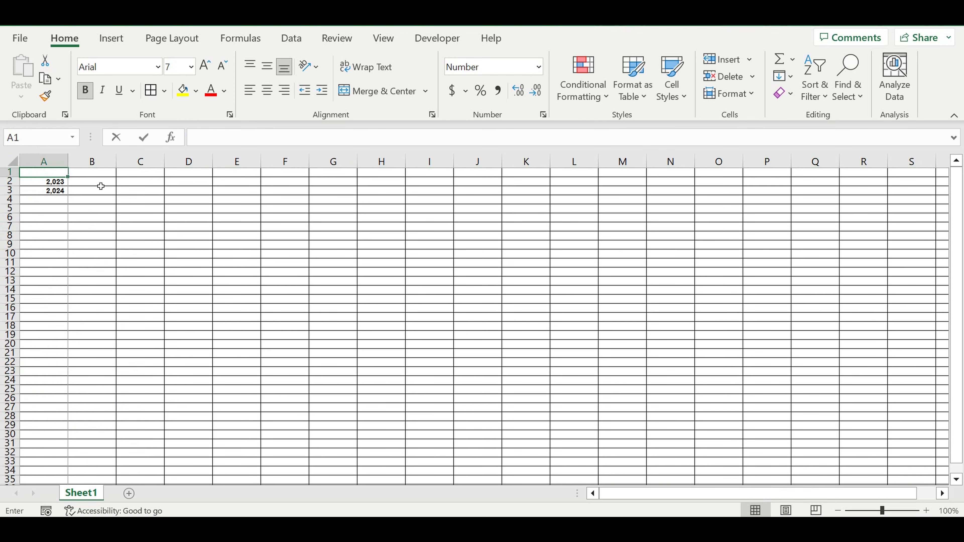
text(Years)
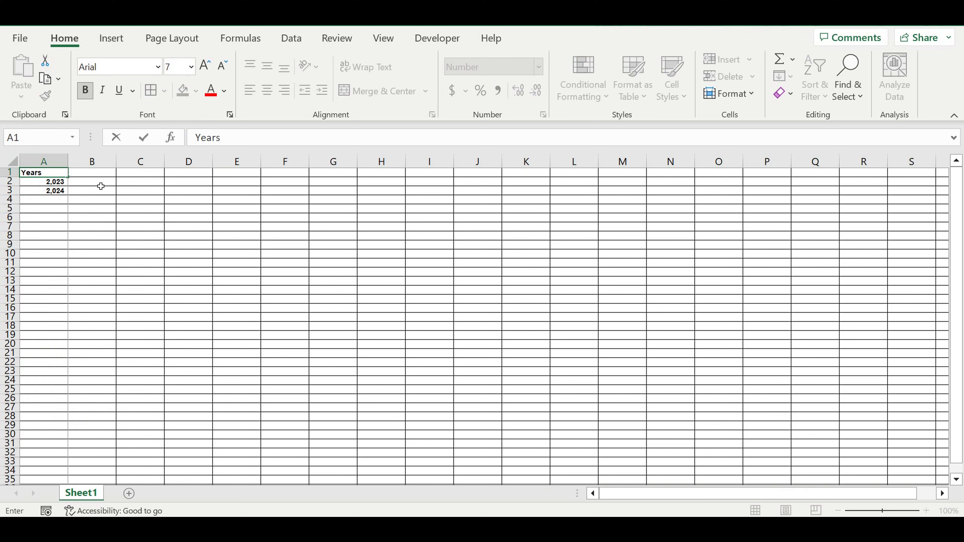
key(Return)
Remove the 1000 separator from the number format of the year cells A2:A3.
click(51, 185)
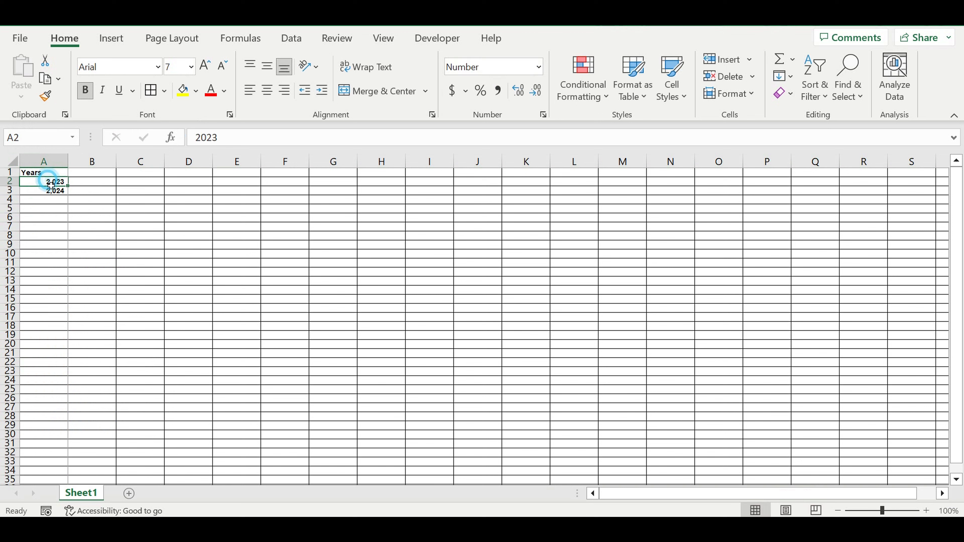
drag(51, 185, 53, 191)
right_click(50, 191)
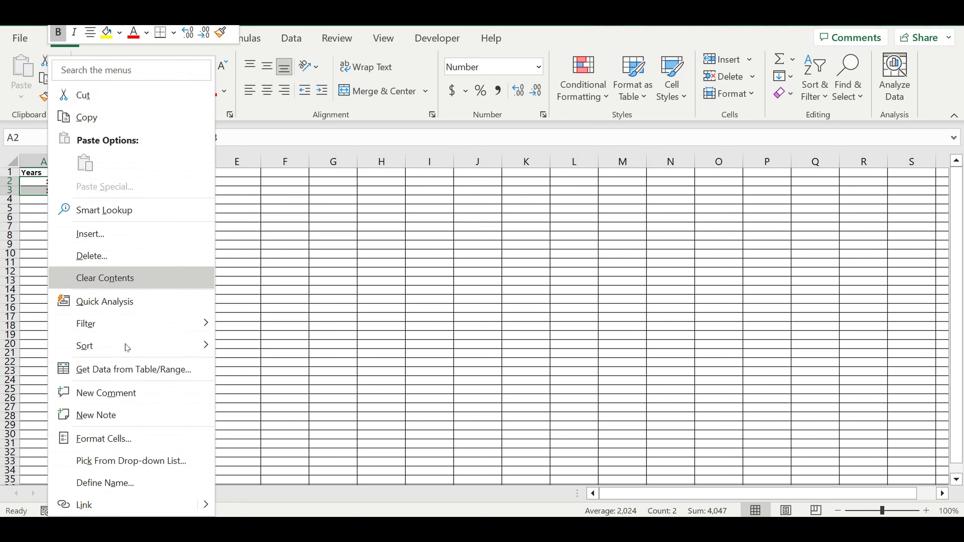
click(141, 444)
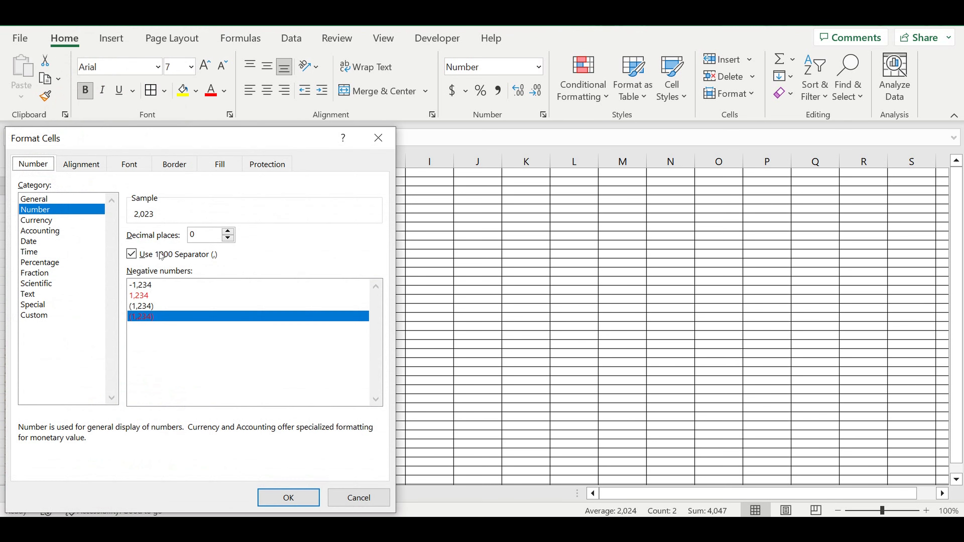
click(132, 254)
click(289, 498)
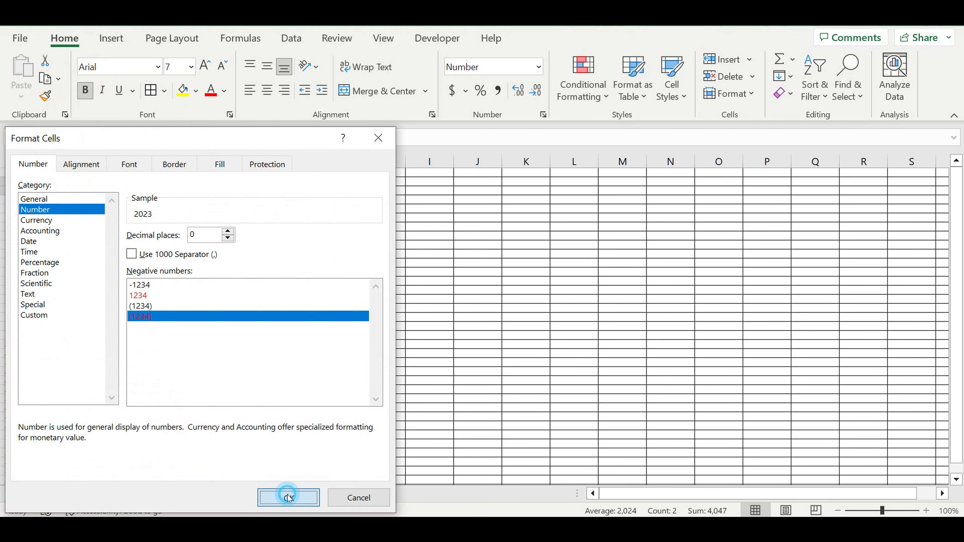
click(151, 254)
Center the "Years" header in A1 and give the cell a pale blue theme fill.
click(44, 173)
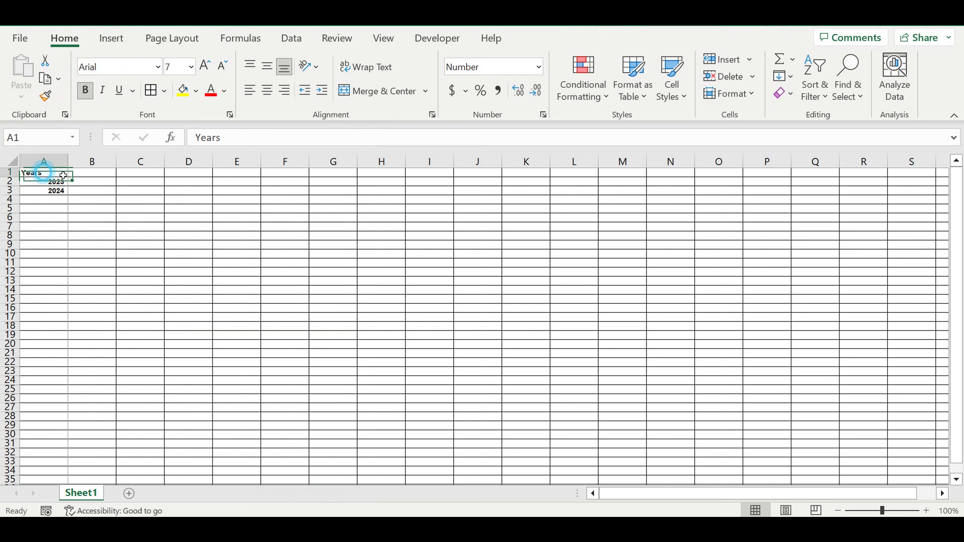
click(267, 90)
click(195, 91)
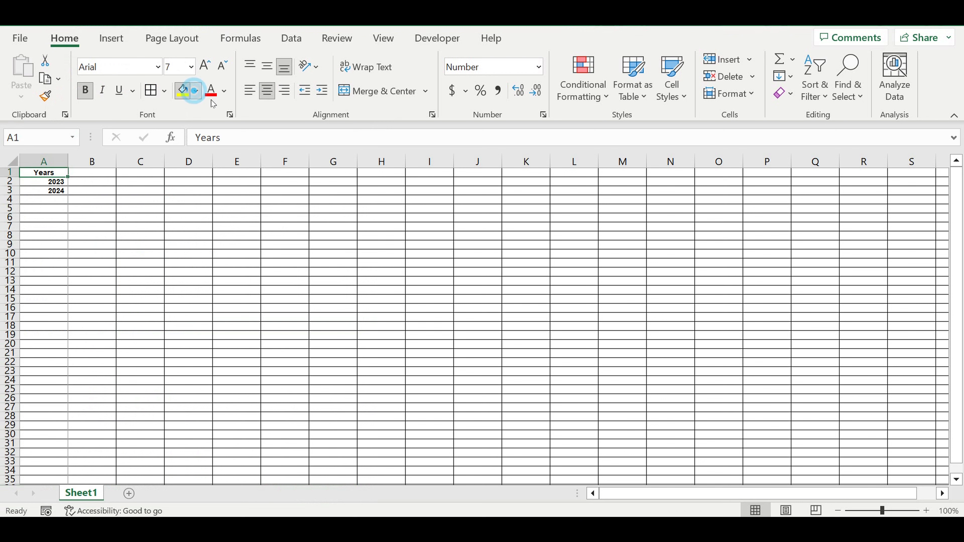
click(239, 151)
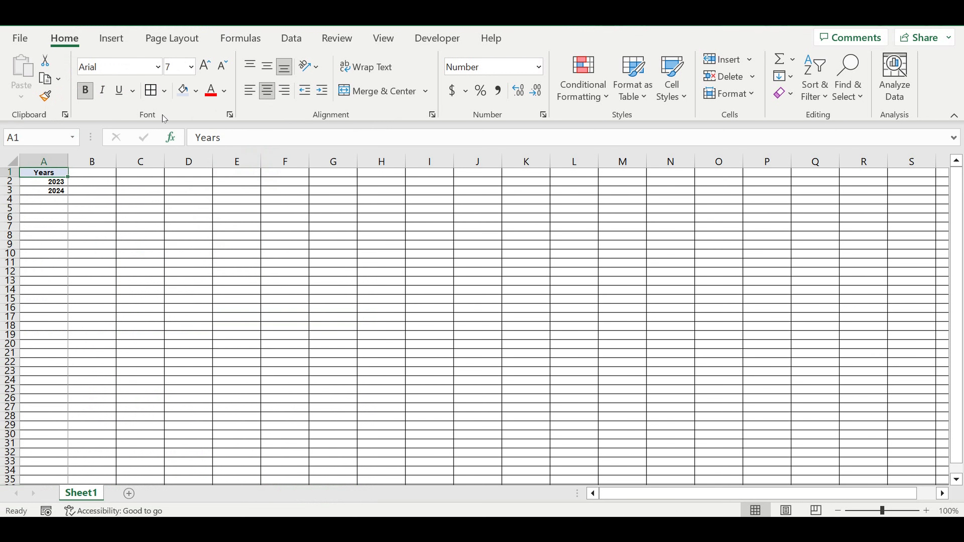
Fill cell A2 with the standard light blue and set its font color to white.
click(60, 184)
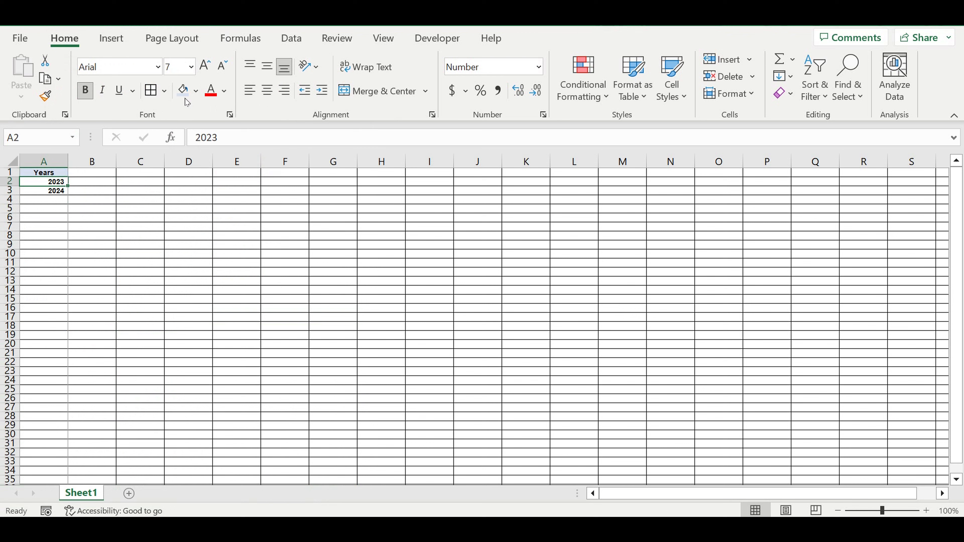
click(197, 91)
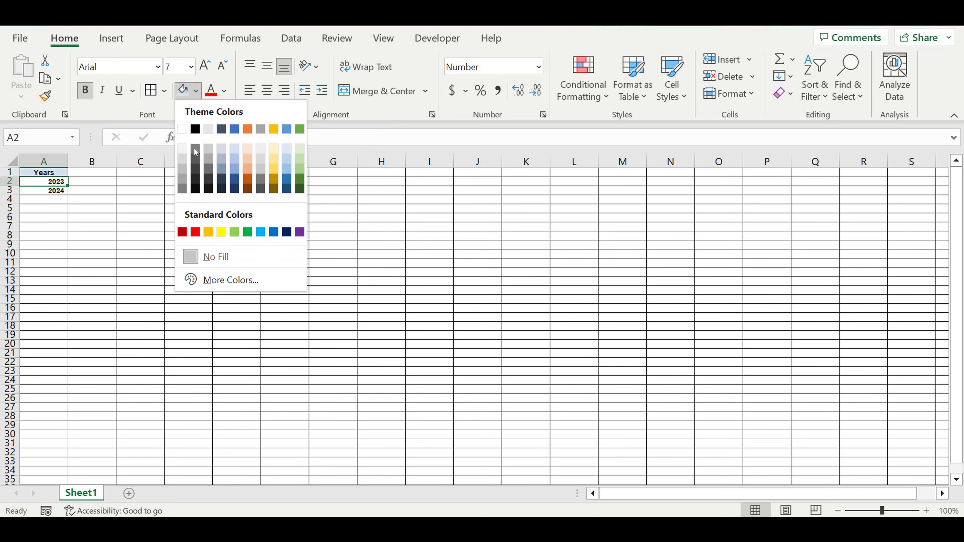
click(261, 233)
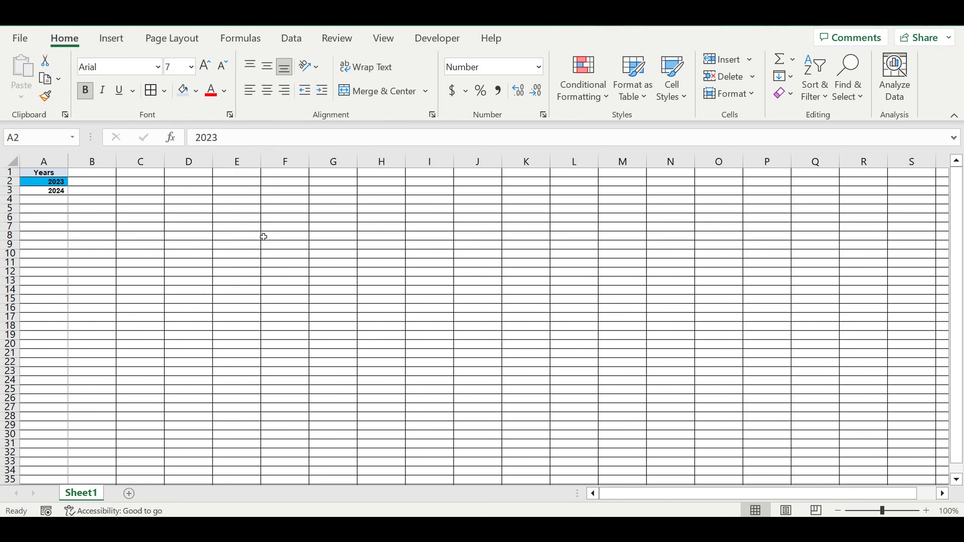
click(224, 91)
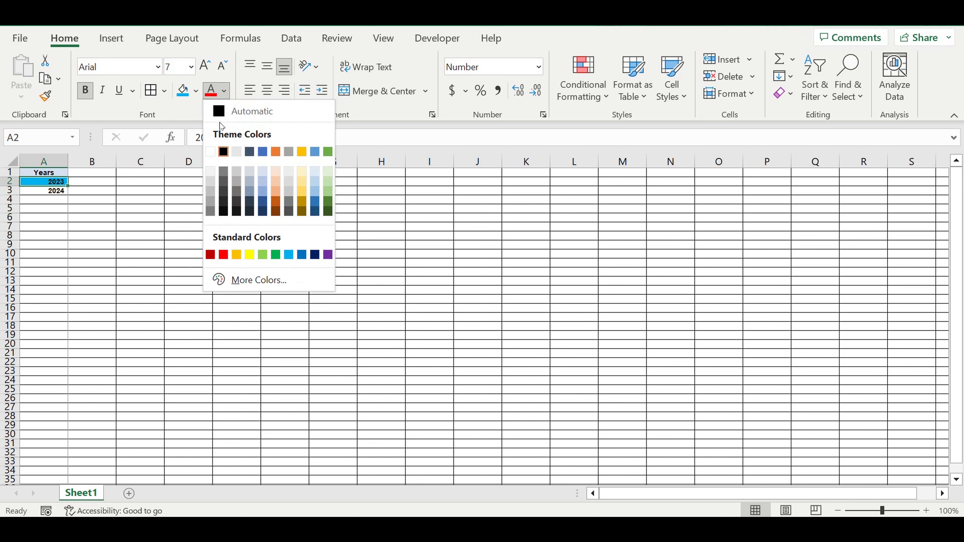
click(211, 152)
click(187, 229)
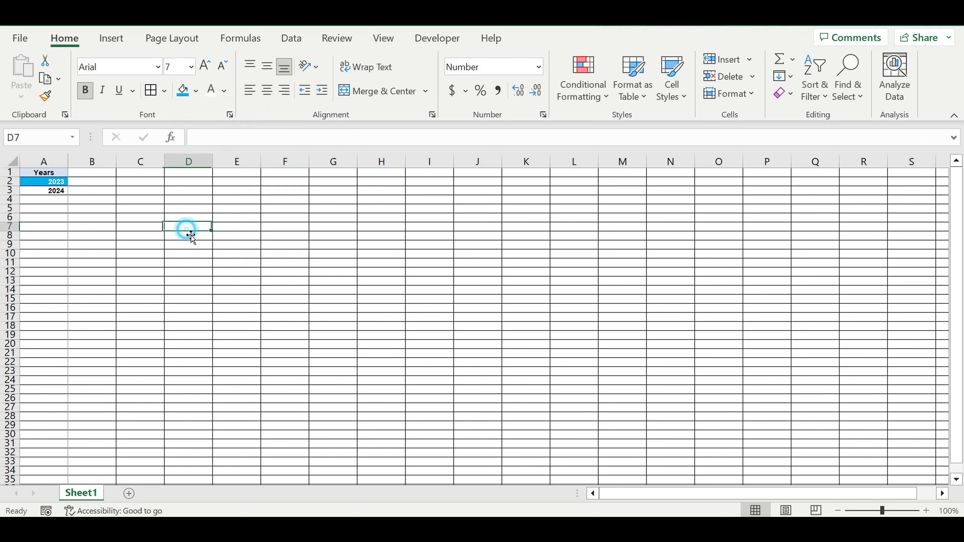
drag(57, 182, 69, 303)
click(136, 249)
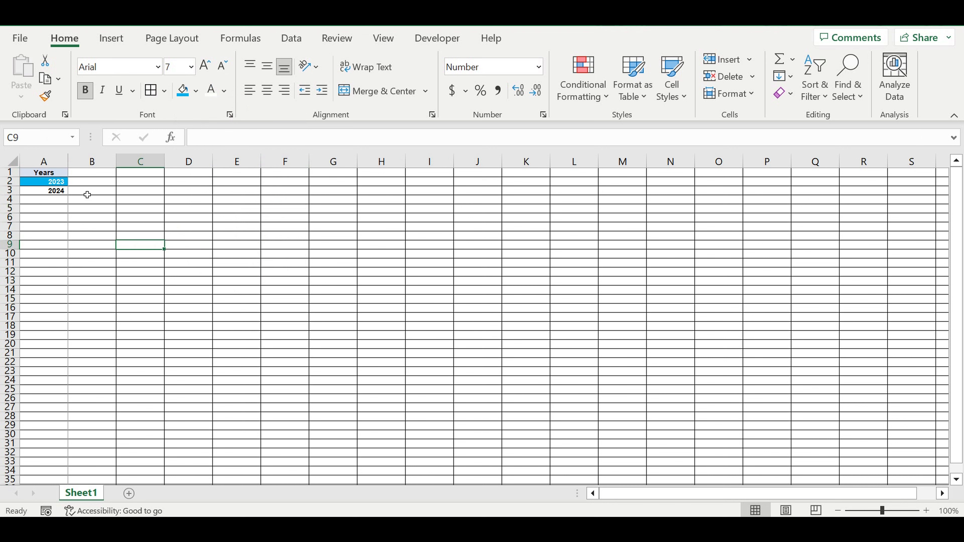
click(47, 186)
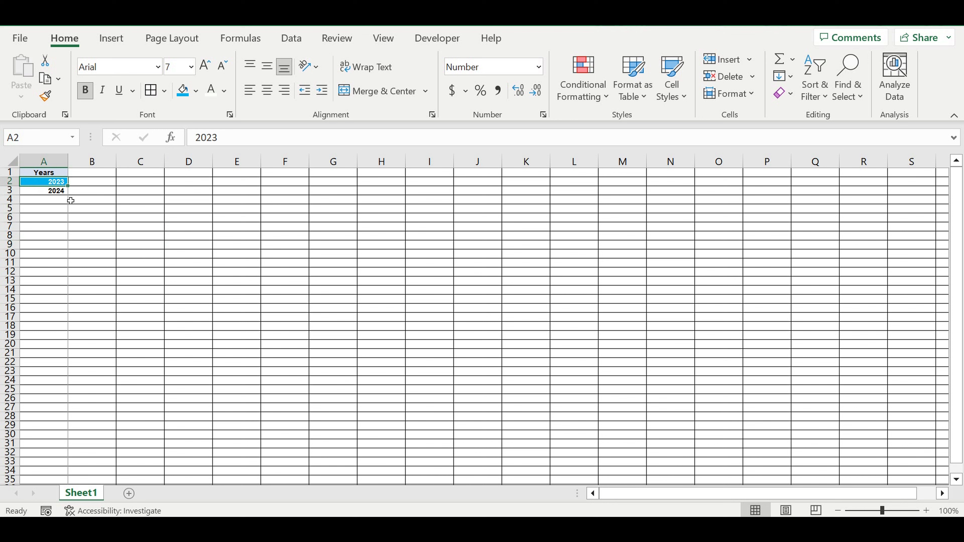
click(60, 200)
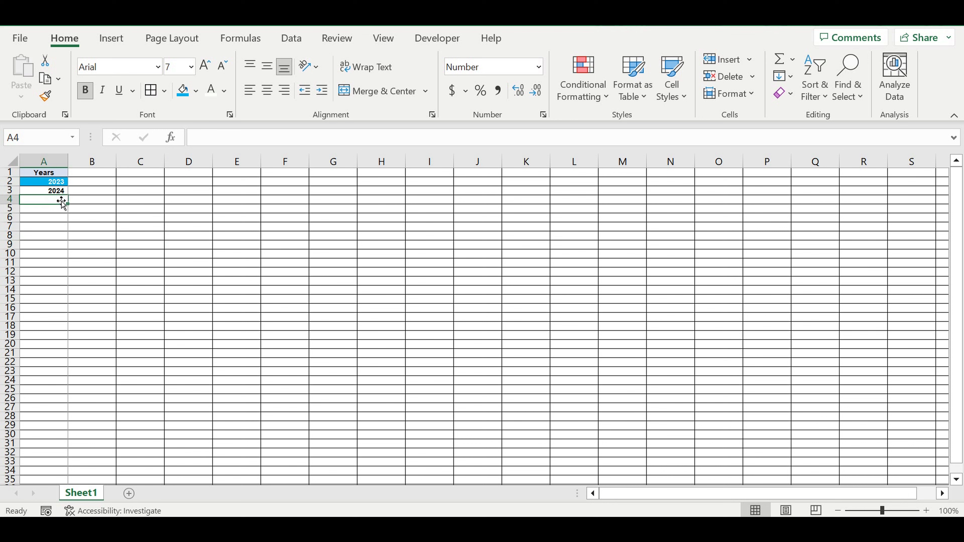
click(125, 236)
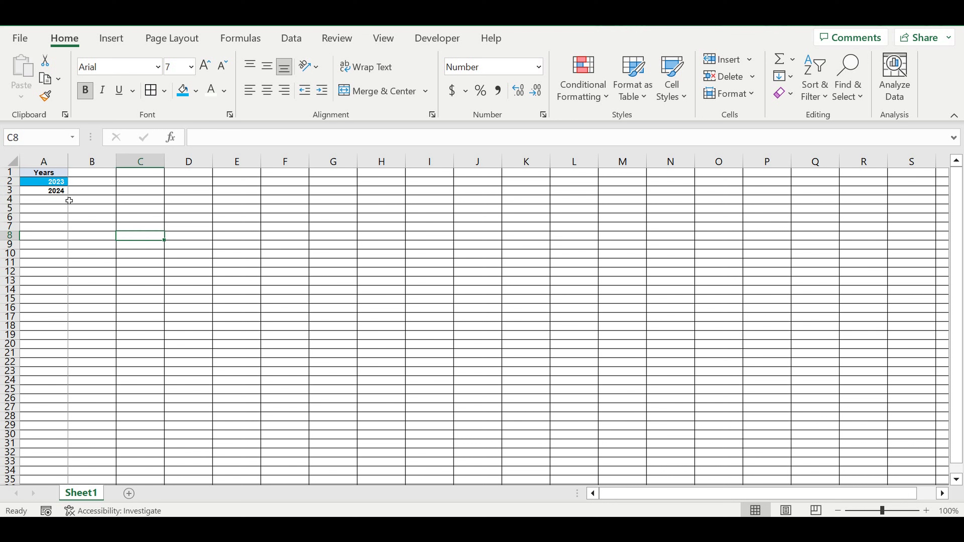
Fill the "Years" header with its formatting from A1 across into B1.
click(56, 182)
click(57, 173)
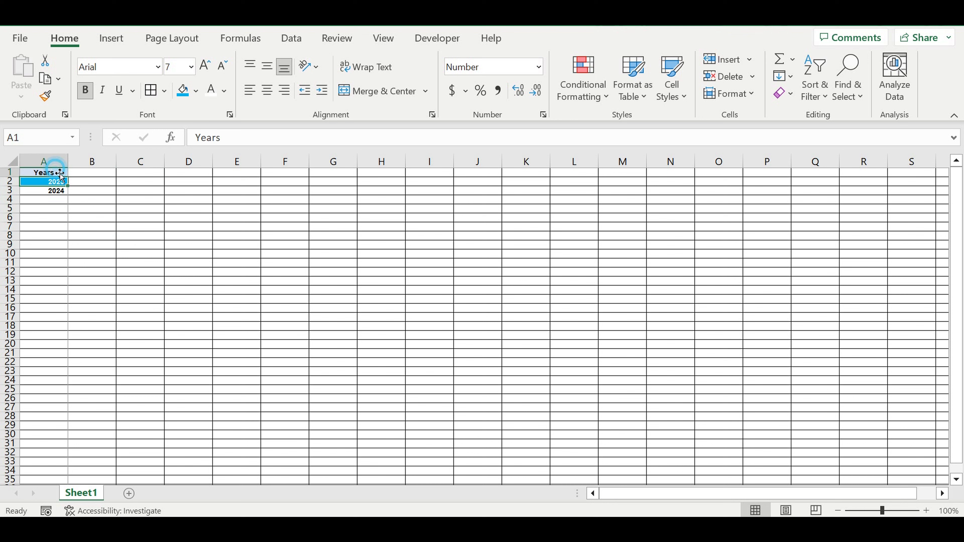
drag(68, 177, 110, 183)
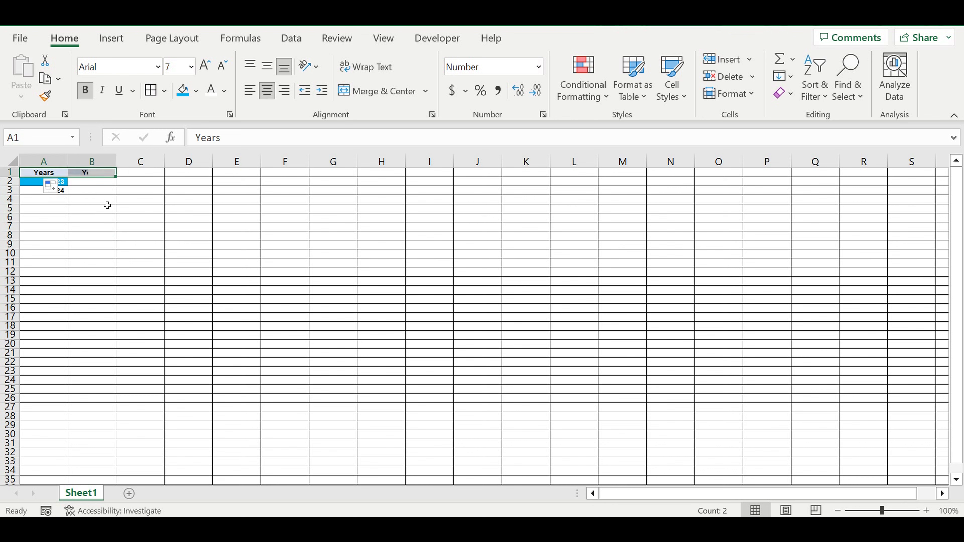
click(93, 214)
click(95, 173)
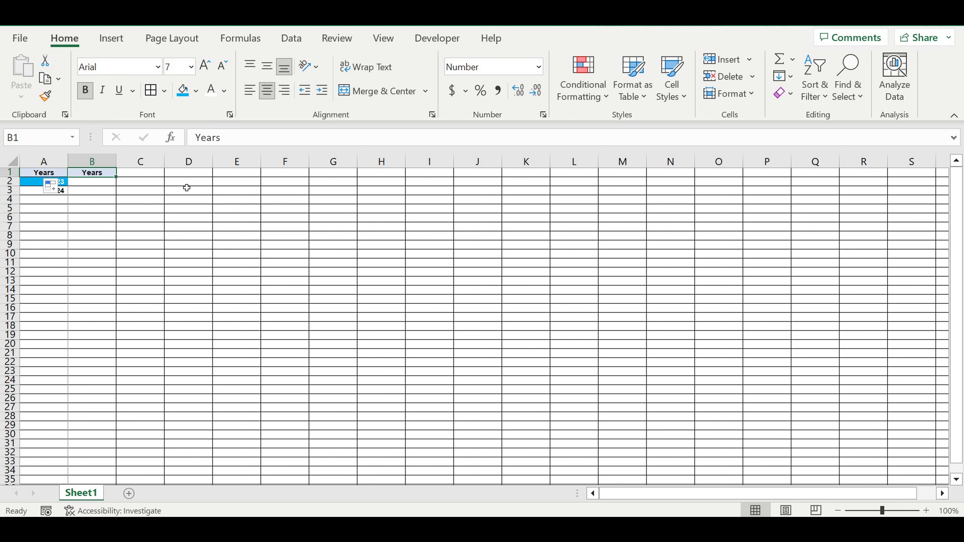
Enter the header "Months" in B1 and "January" in B2.
text(Months)
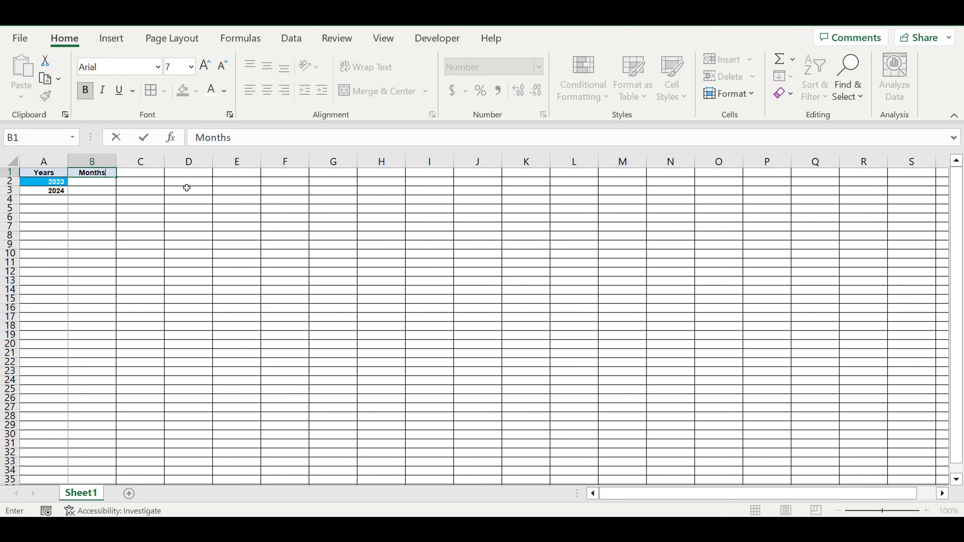
key(Return)
text(Janua)
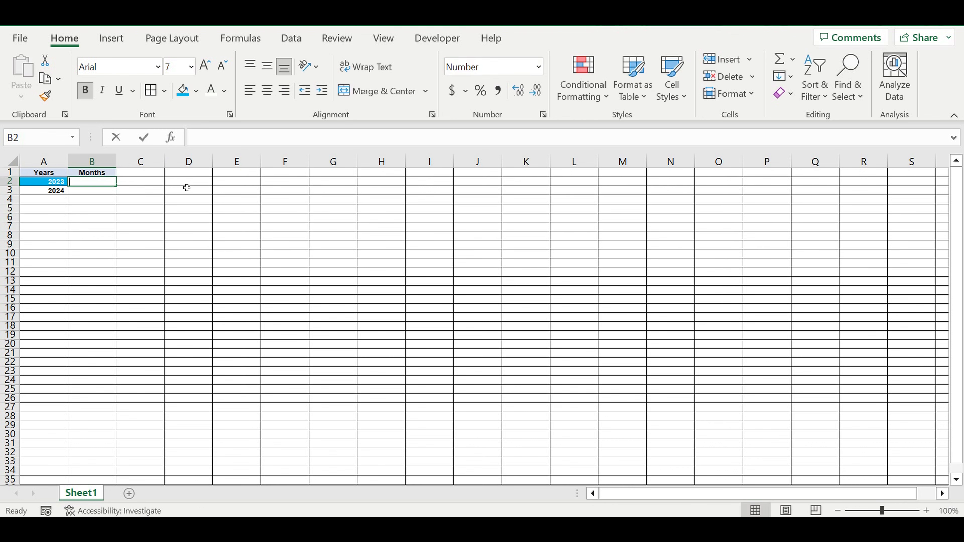
text(ry)
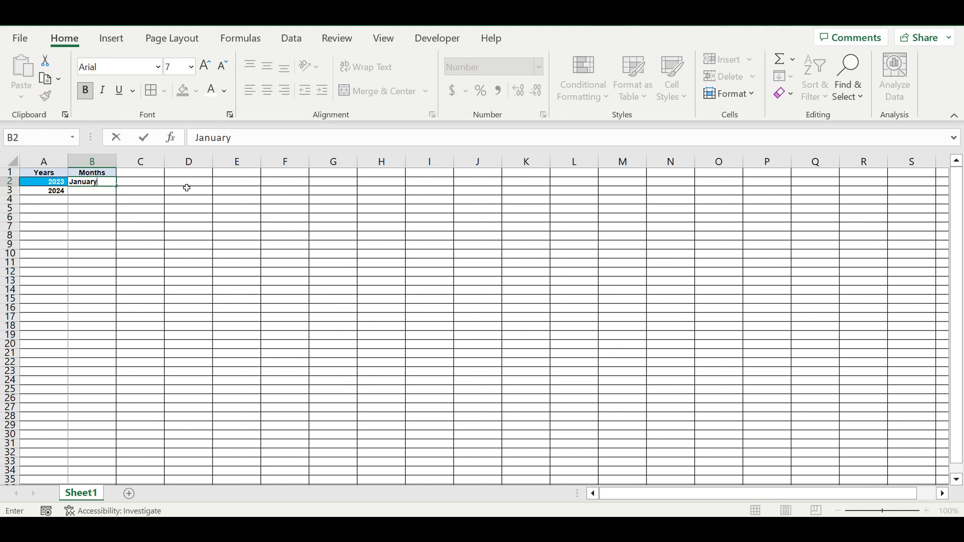
key(Return)
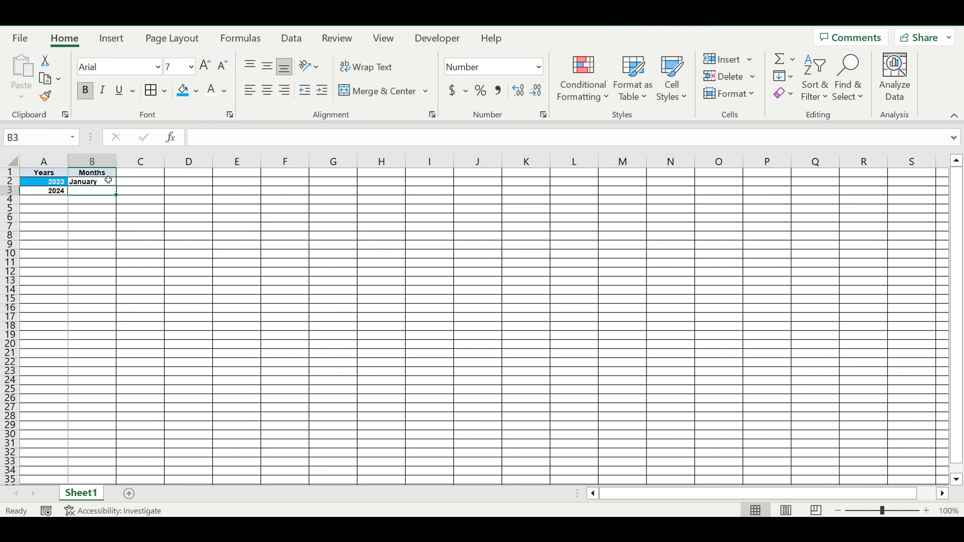
Fill the month series from January in B2 down to December in B13.
click(108, 173)
click(113, 183)
drag(117, 186, 113, 285)
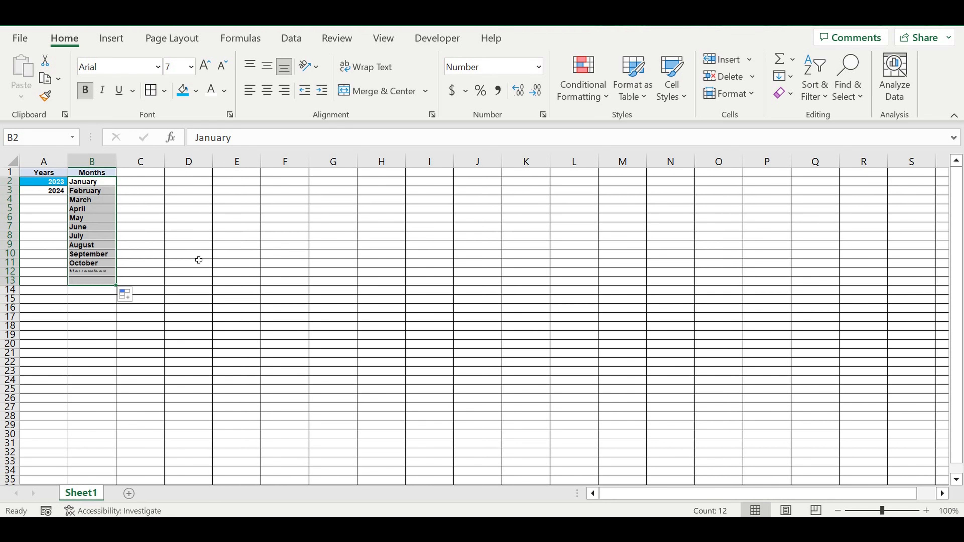
click(199, 253)
Fill the "Months" header with its formatting from B1 across into C1.
click(110, 175)
drag(116, 178, 200, 207)
click(252, 200)
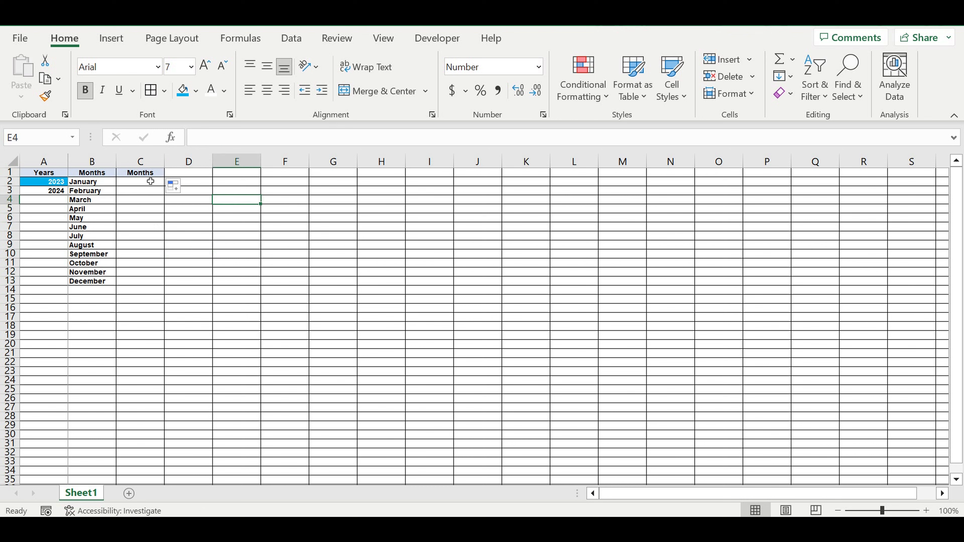
Replace the C1 header text with "Revenues Types" and autofit the width of column C.
click(141, 173)
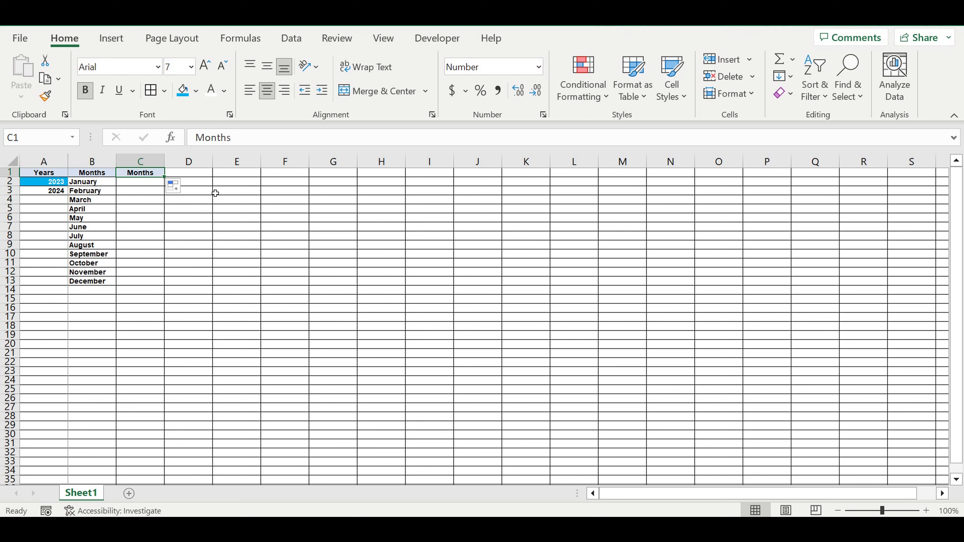
text(R)
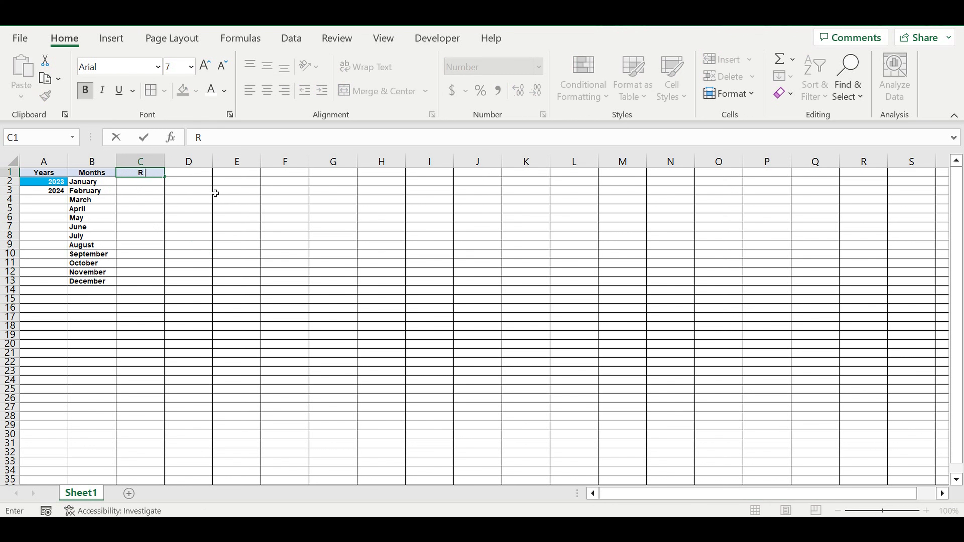
text(evenues Types)
key(Return)
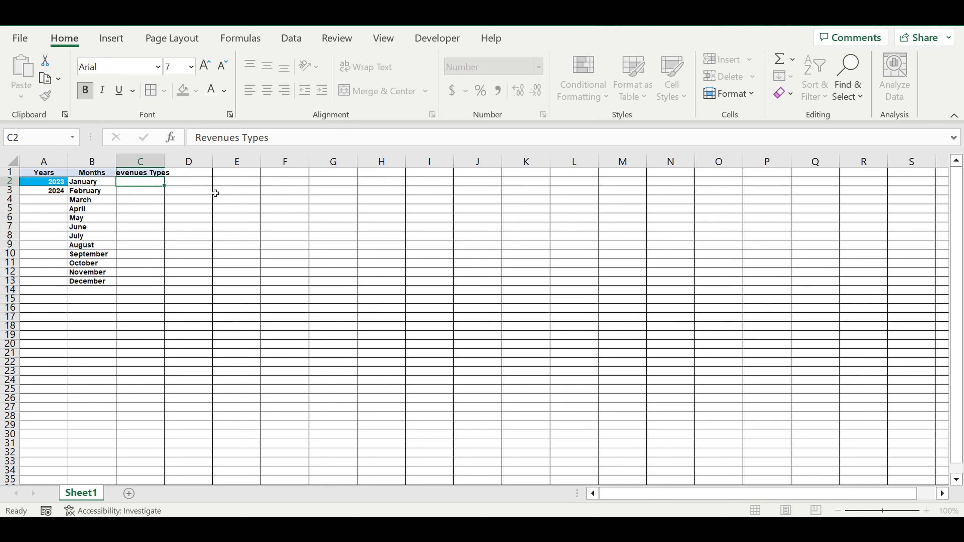
double_click(164, 164)
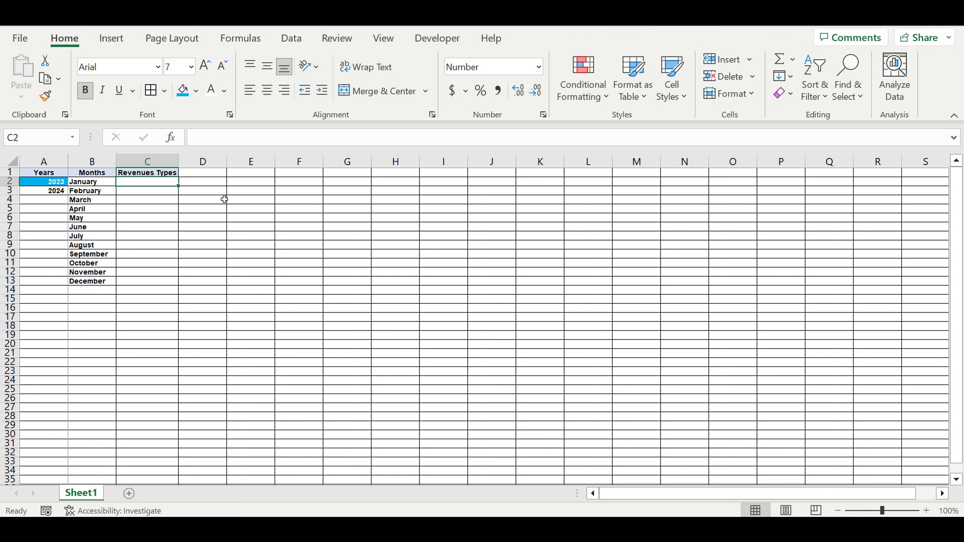
Enter "Revenue type 1" in C2 and fill the series down to "Revenue type 6" in C7.
text(Reve)
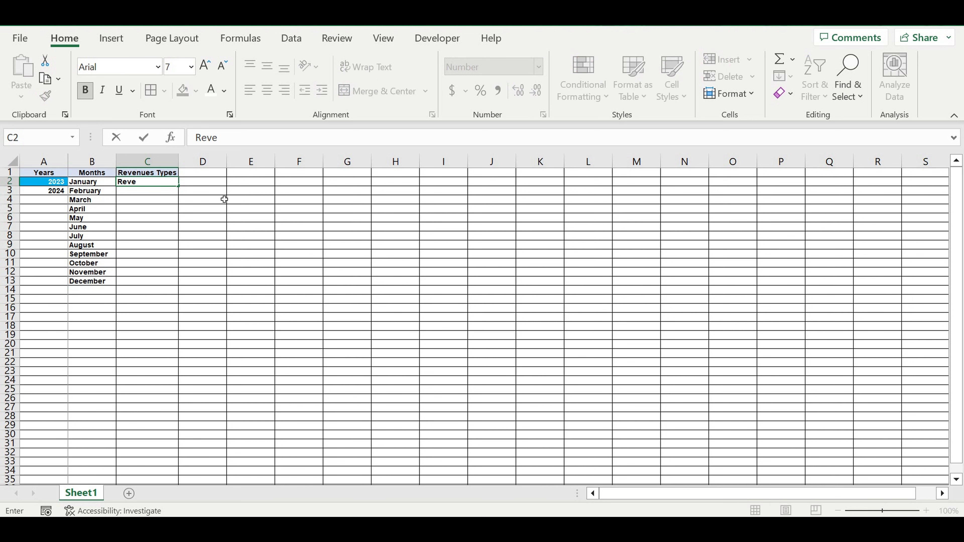
text(nue type 1)
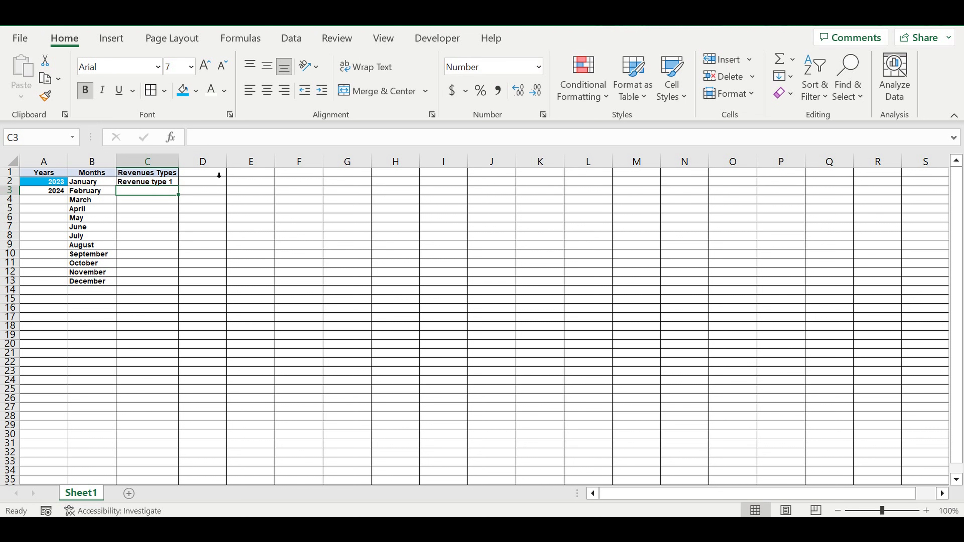
click(158, 182)
drag(181, 191, 180, 229)
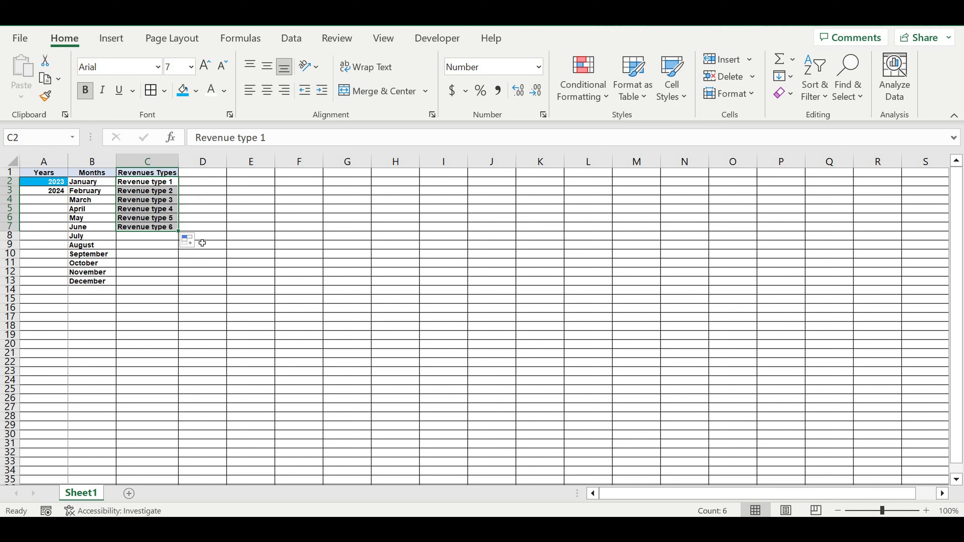
Give the revenue type cells C2:C7 the light blue fill and white font color.
click(183, 91)
click(208, 95)
click(233, 211)
drag(148, 182, 145, 228)
click(214, 215)
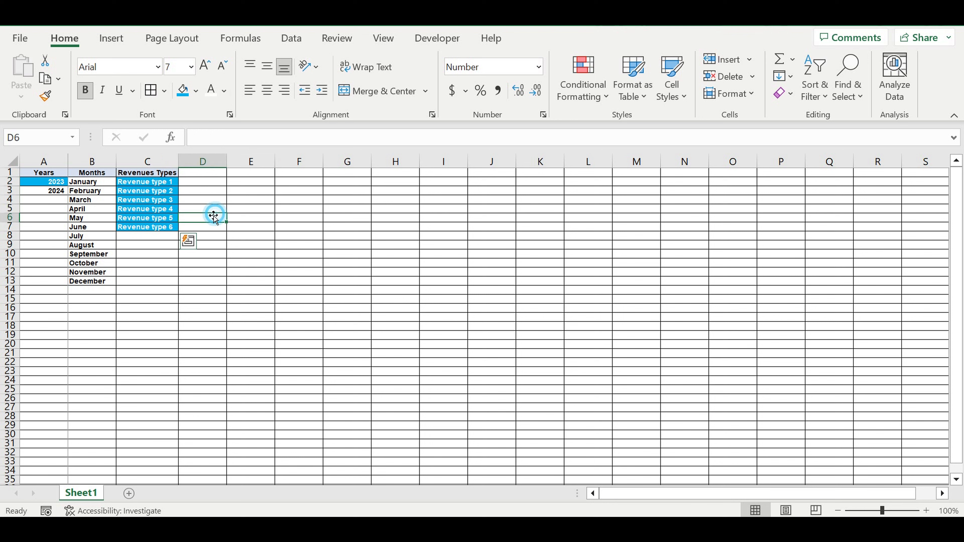
drag(150, 182, 161, 226)
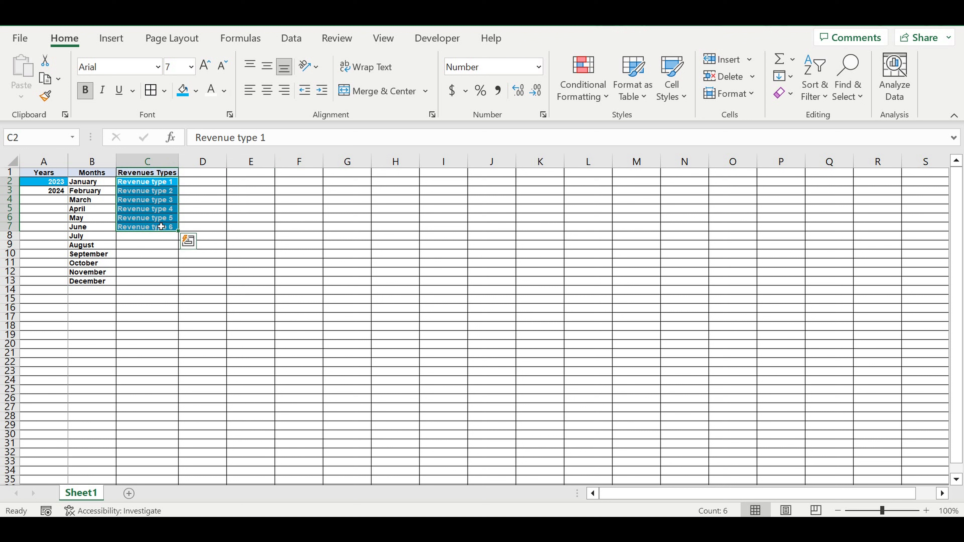
click(236, 212)
Fill the "Revenues Types" header with its formatting from C1 across into D1 and widen column D.
click(156, 174)
drag(179, 177, 243, 166)
click(205, 218)
Replace the header text in D1 with "Costs Types".
click(211, 175)
text(Costs)
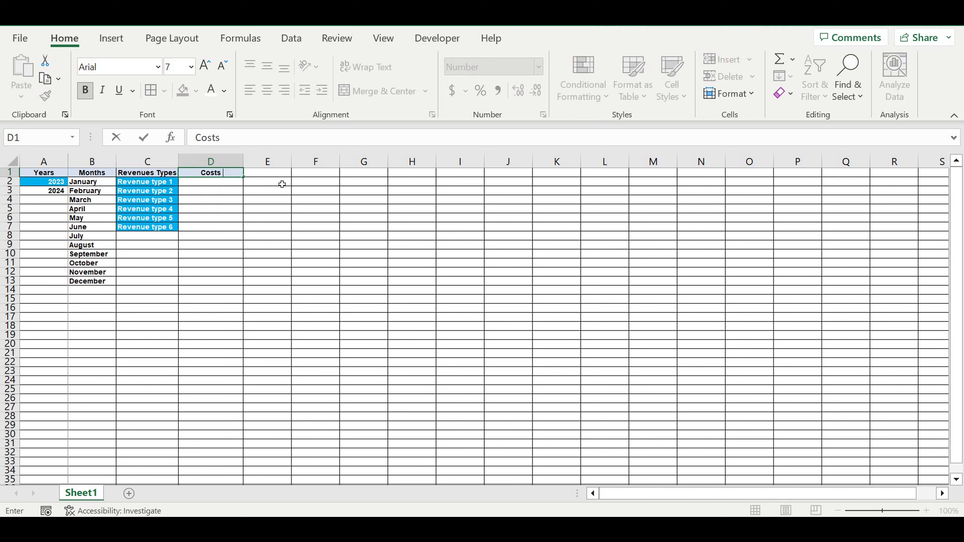
text( Types)
key(Return)
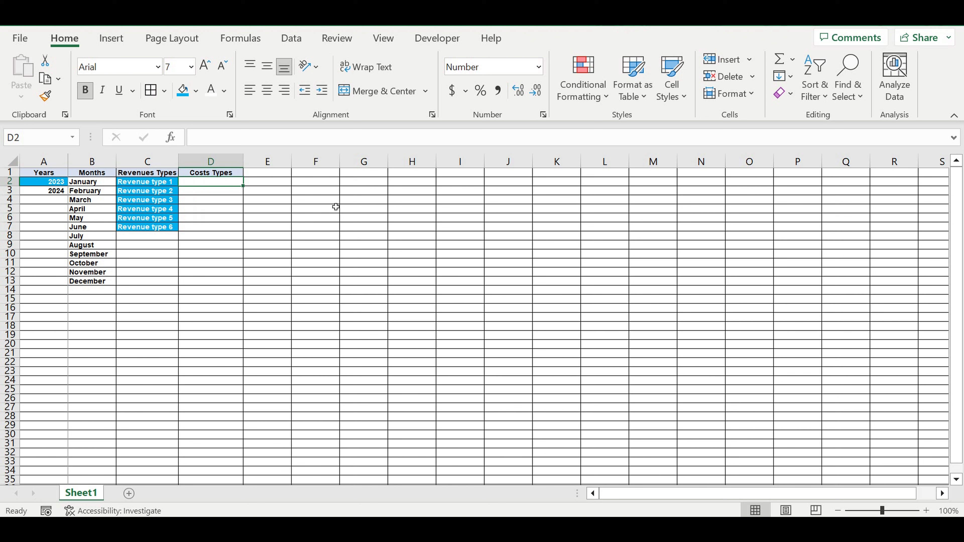
Enter "Cost type 1" in D2 and fill the series down to "Cost type 15" in D16.
text(Cost type 1)
key(Return)
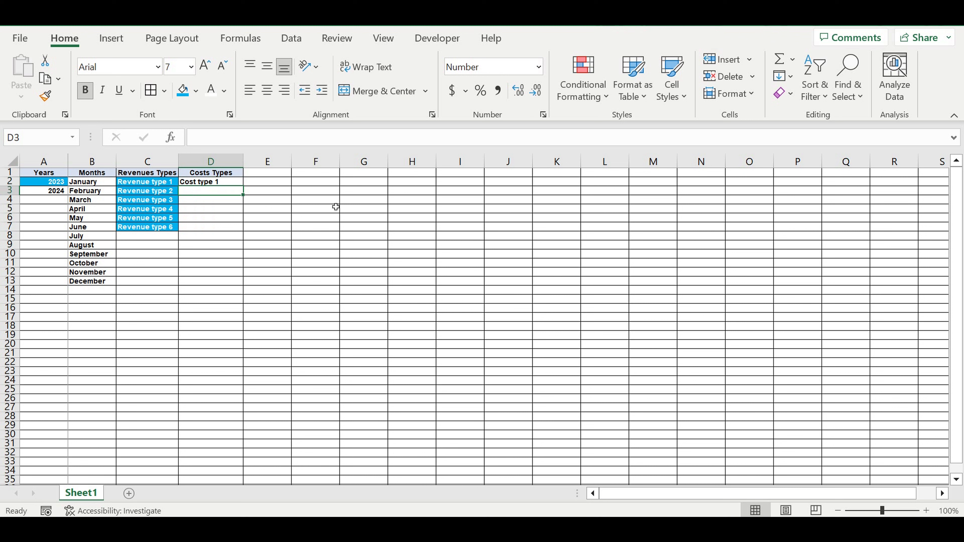
click(224, 180)
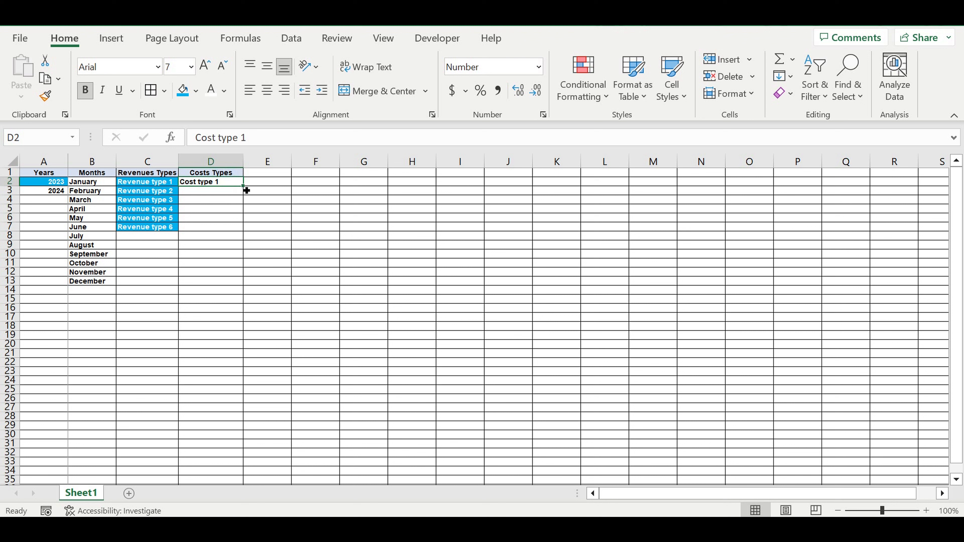
drag(246, 191, 244, 313)
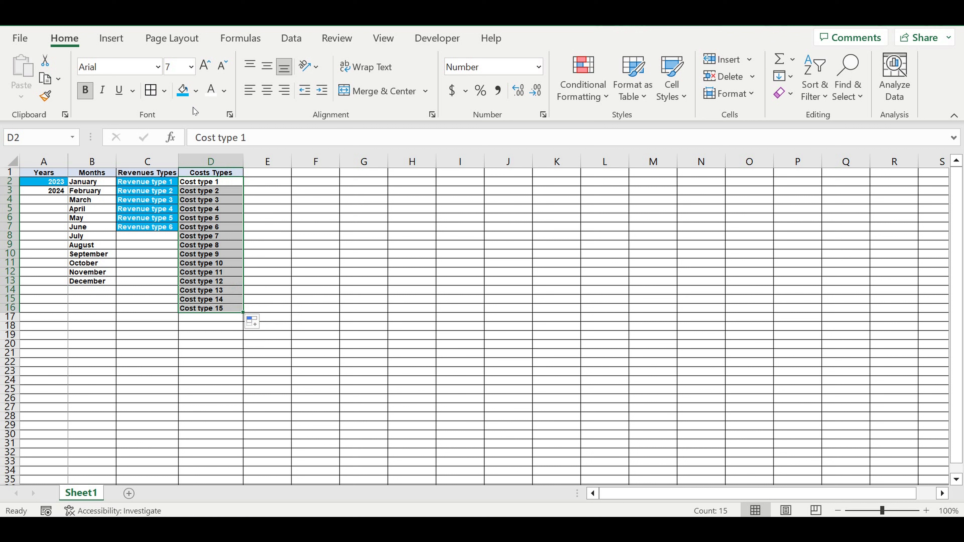
Give the cost type cells D2:D16 the light blue fill and white font color.
click(183, 90)
click(212, 92)
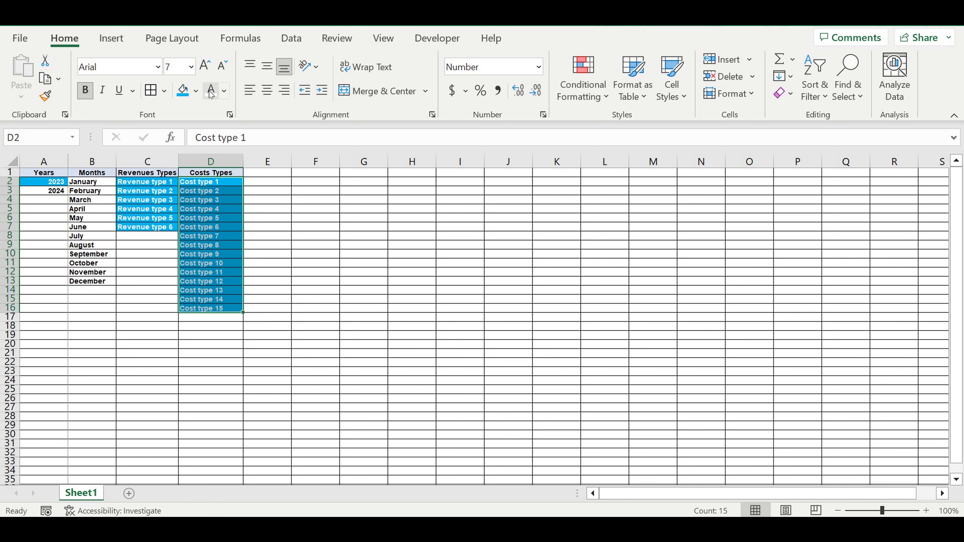
click(287, 219)
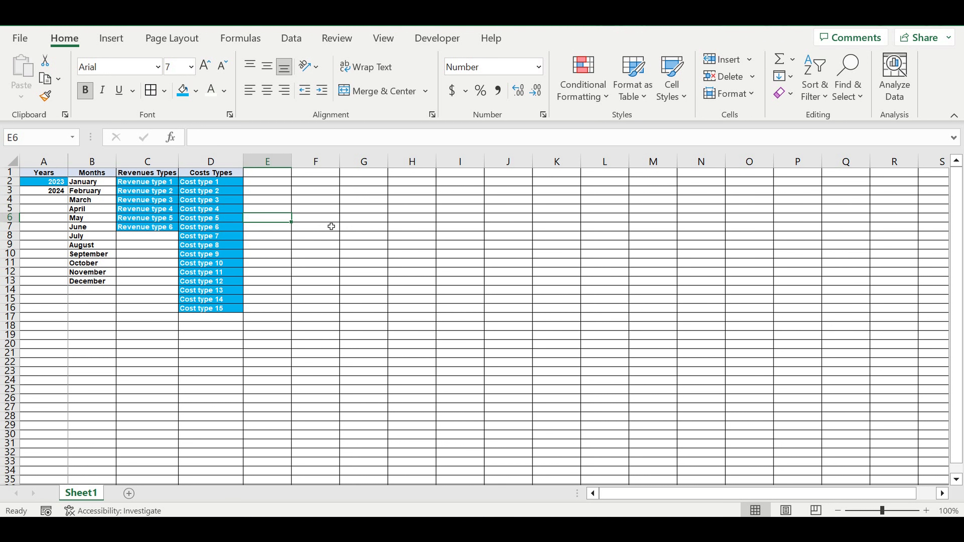
Enter the header "Revenue vendors" in E1 and widen column E to fit it.
click(379, 234)
drag(293, 163, 307, 163)
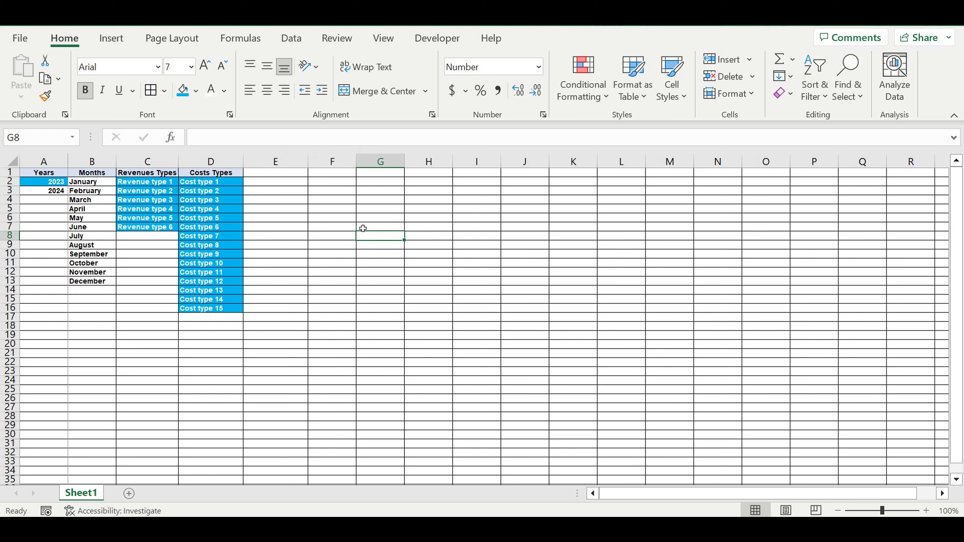
click(277, 173)
drag(279, 235, 276, 337)
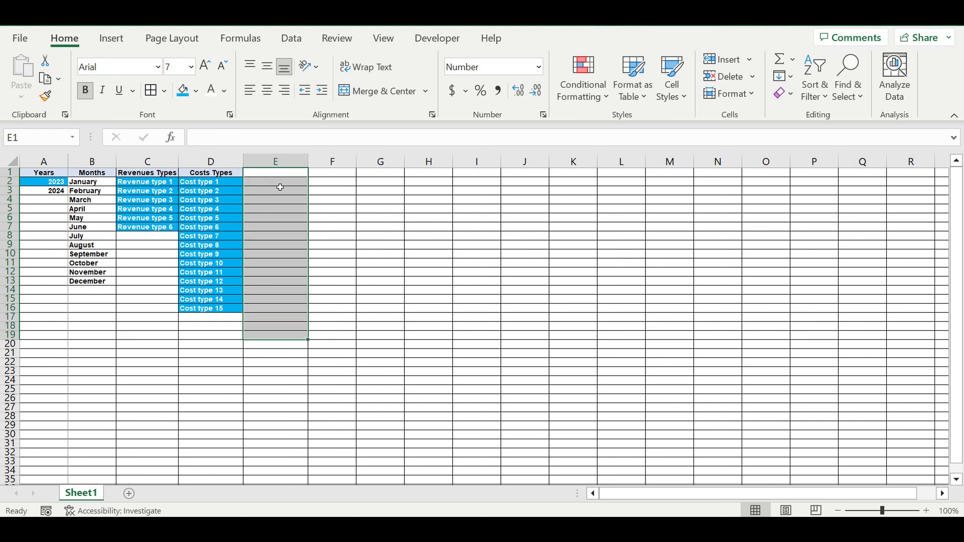
click(276, 177)
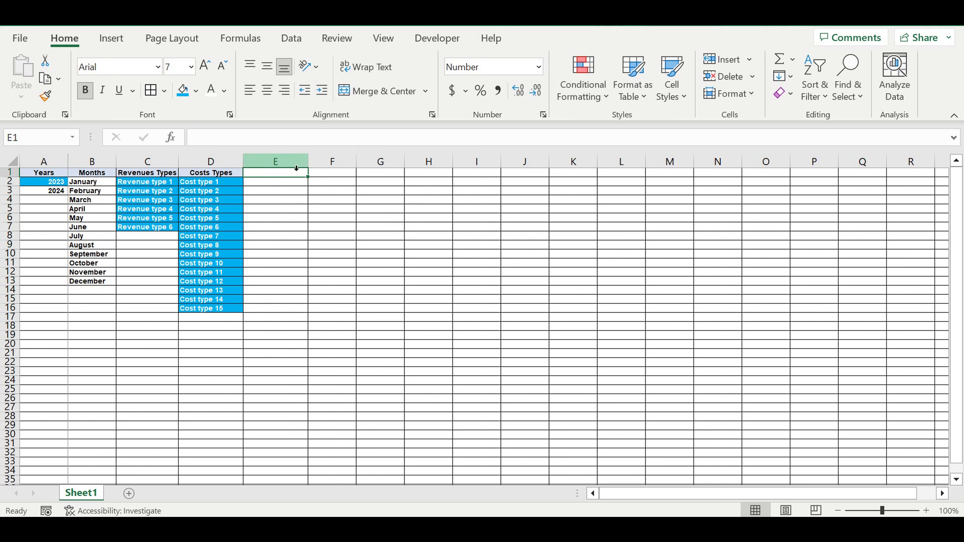
text(Revenue)
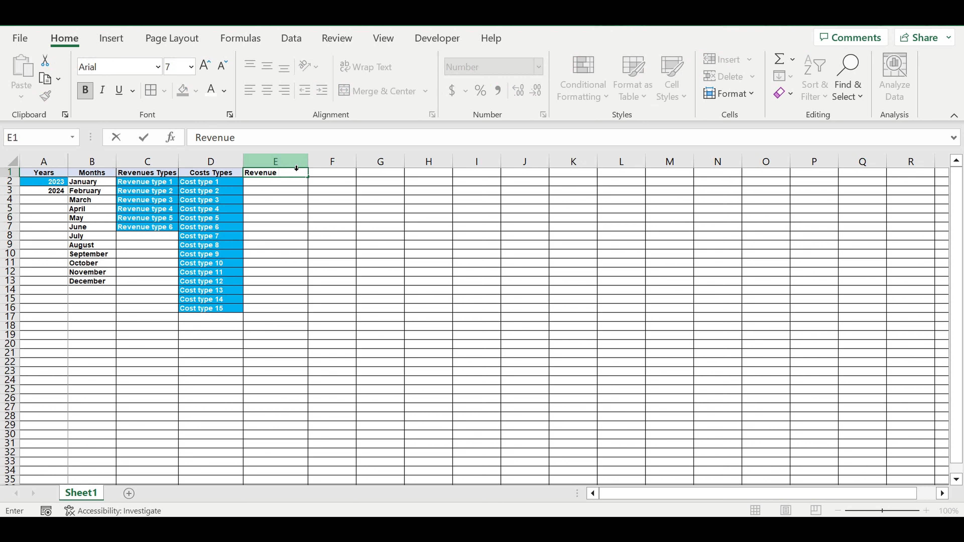
text( vendors)
key(Return)
click(350, 218)
drag(314, 165, 317, 164)
Apply the pale blue header fill to the "Revenue vendors" cell E1.
click(289, 175)
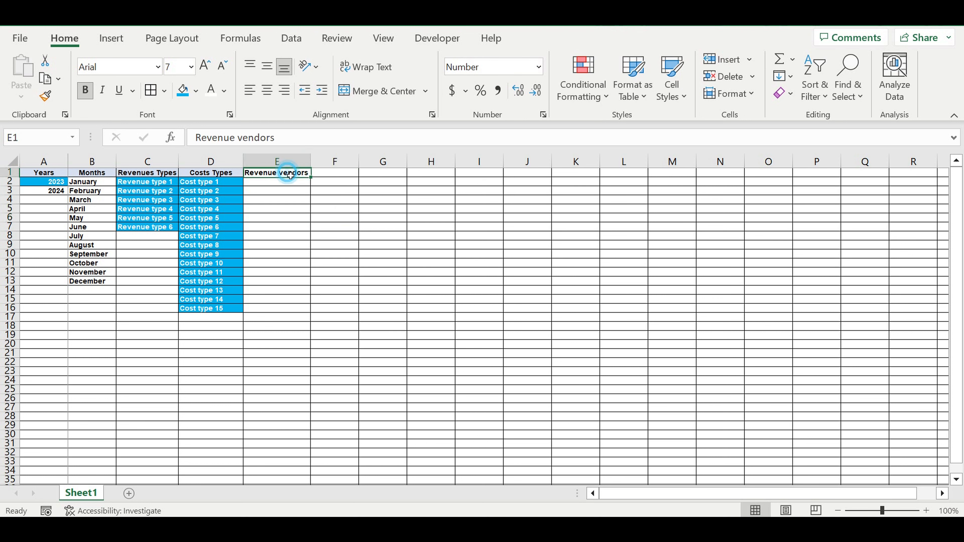
drag(282, 185, 290, 441)
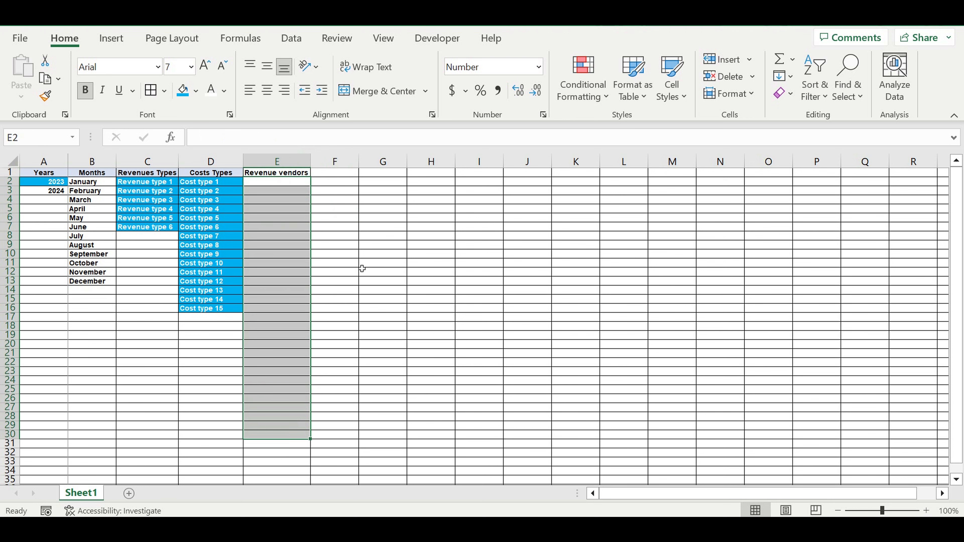
click(355, 264)
click(282, 183)
click(276, 173)
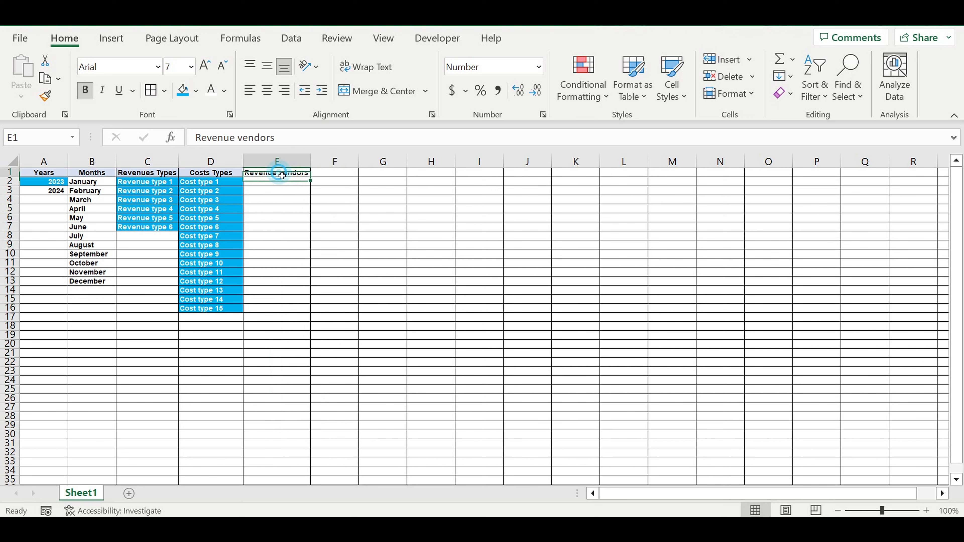
click(196, 91)
click(234, 148)
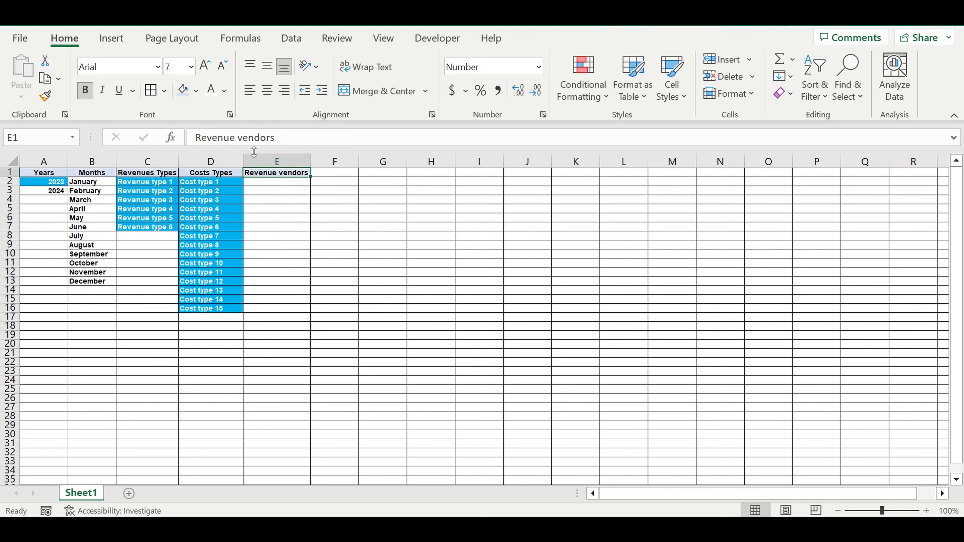
click(280, 227)
Enter "Revenue" in cell E2 under the vendors header.
click(274, 185)
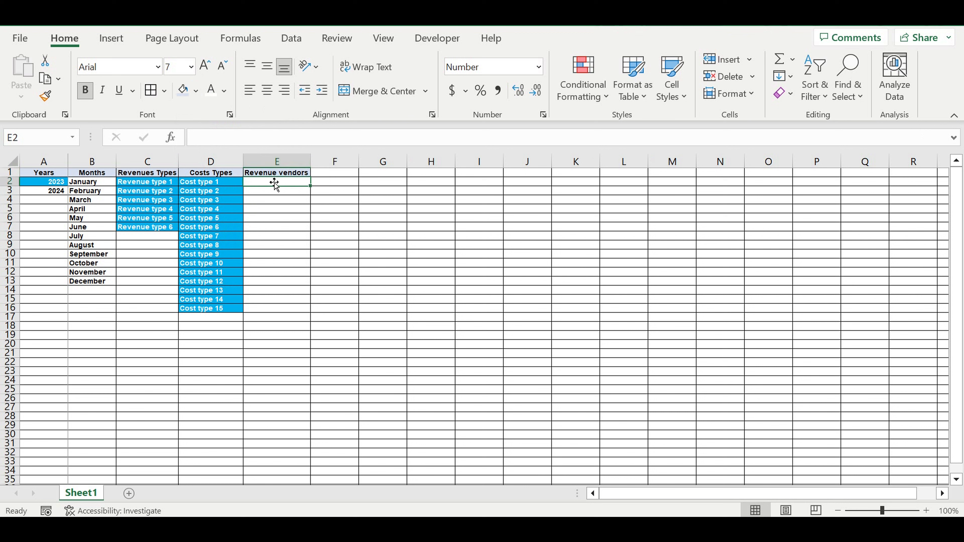
text(Revenue)
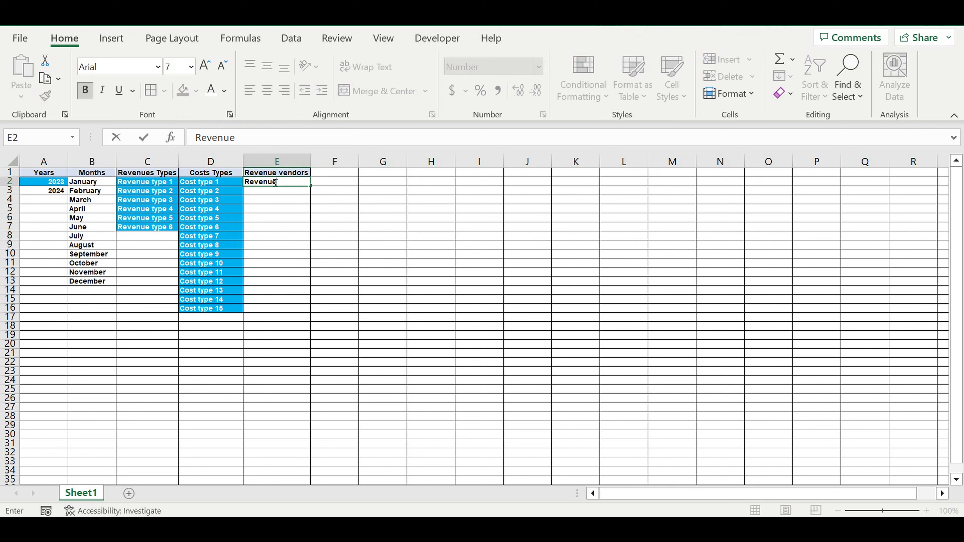
drag(269, 214, 293, 202)
Change the E1 header from vendors to "Revenue companies".
click(283, 173)
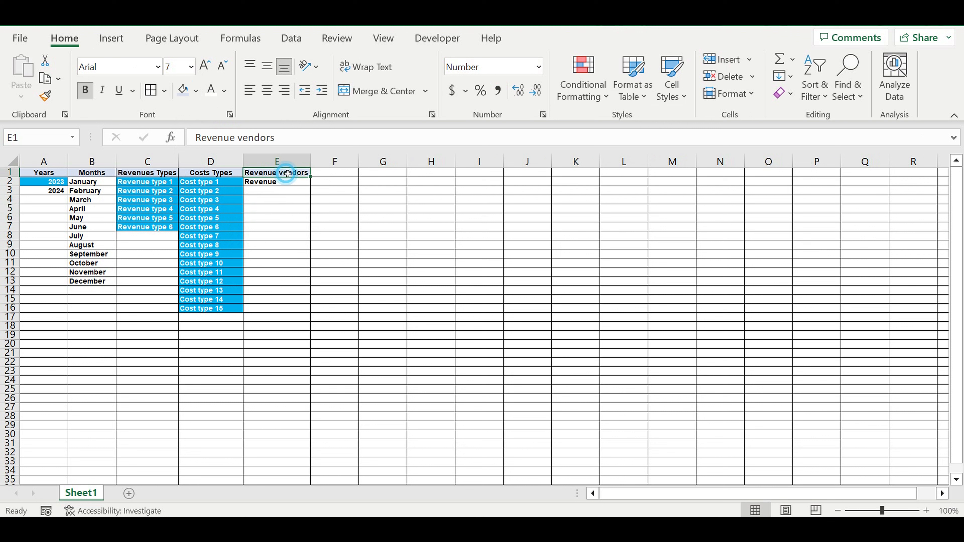
drag(243, 138, 413, 165)
text(c)
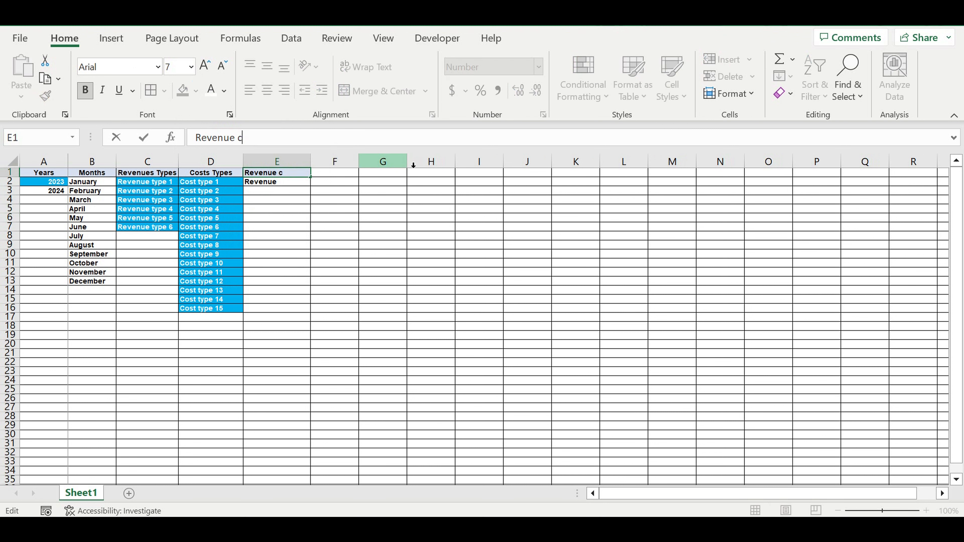
text(ompanies)
key(Return)
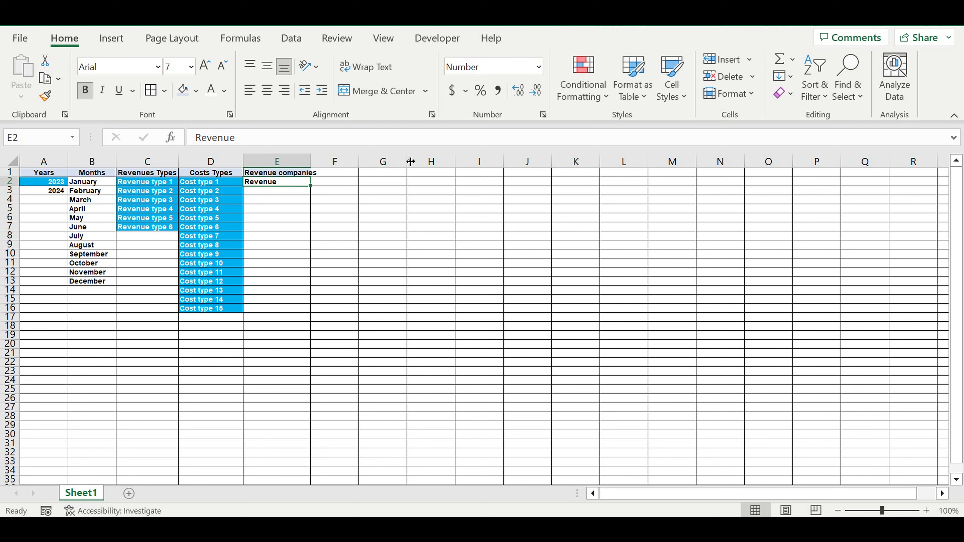
Widen column E to fit its header and complete cell E2 to read "Revenue company 1".
drag(357, 185, 353, 191)
drag(311, 161, 319, 162)
click(282, 183)
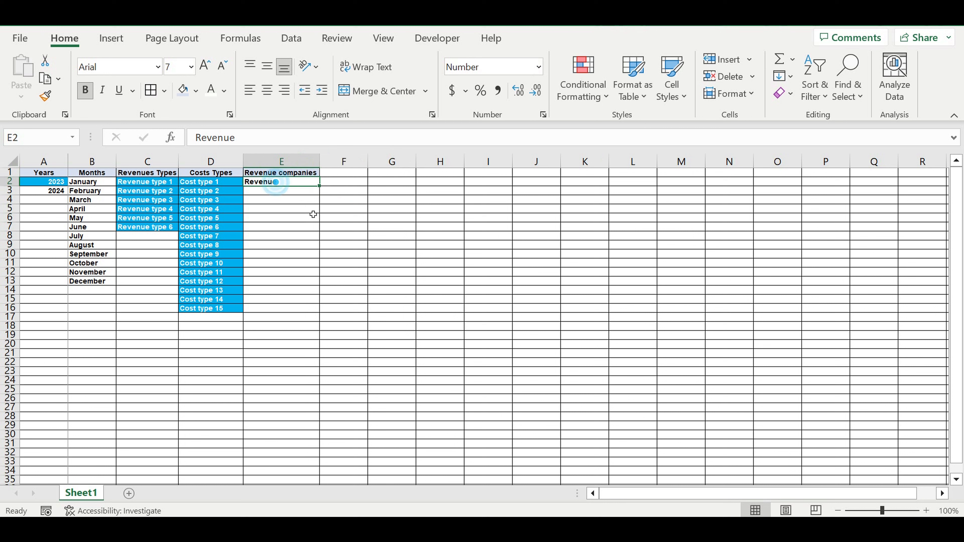
click(252, 137)
text(company 1)
key(ctrl+Return)
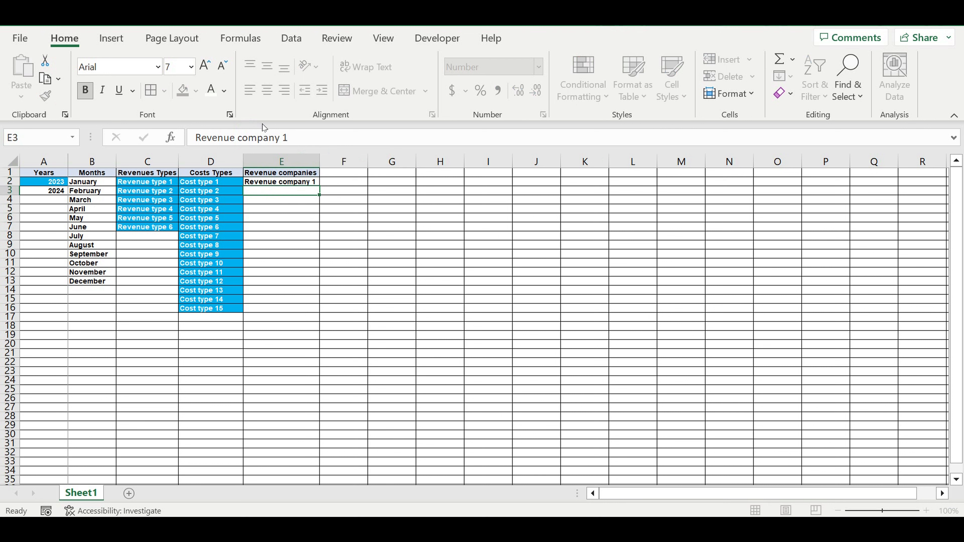
Extend the revenue company series from E2 down to "Revenue company 50" in E51 and widen column E to fit the names.
click(296, 182)
drag(320, 186, 319, 492)
scroll(346, 381, down, 5)
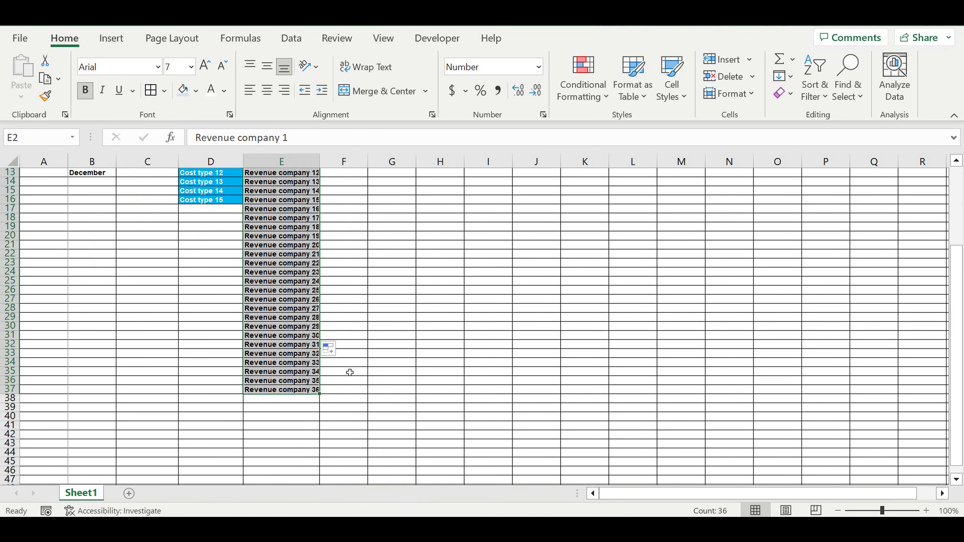
drag(323, 343, 322, 465)
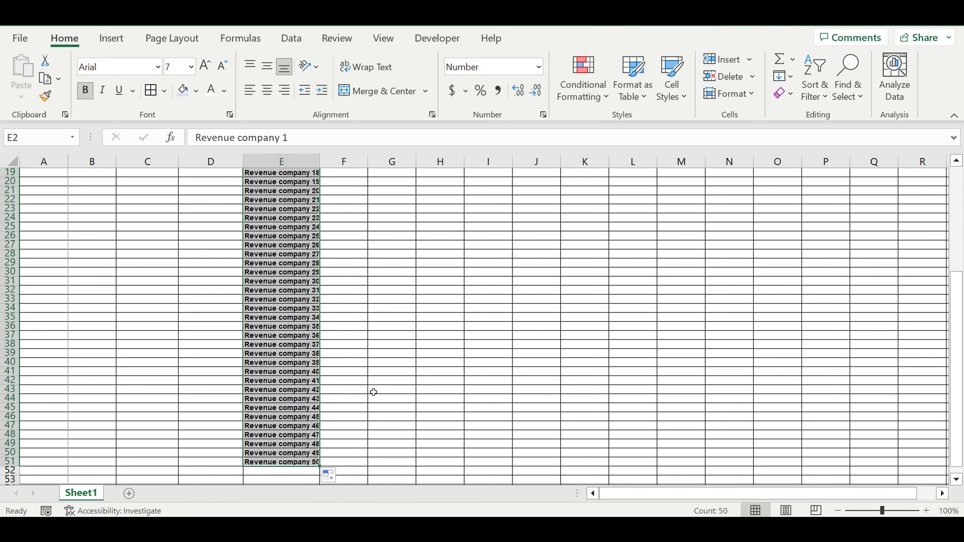
scroll(372, 392, down, 3)
drag(320, 161, 327, 161)
Format the revenue company list in E2:E51 with a white font and the standard light blue fill.
drag(291, 385, 282, 181)
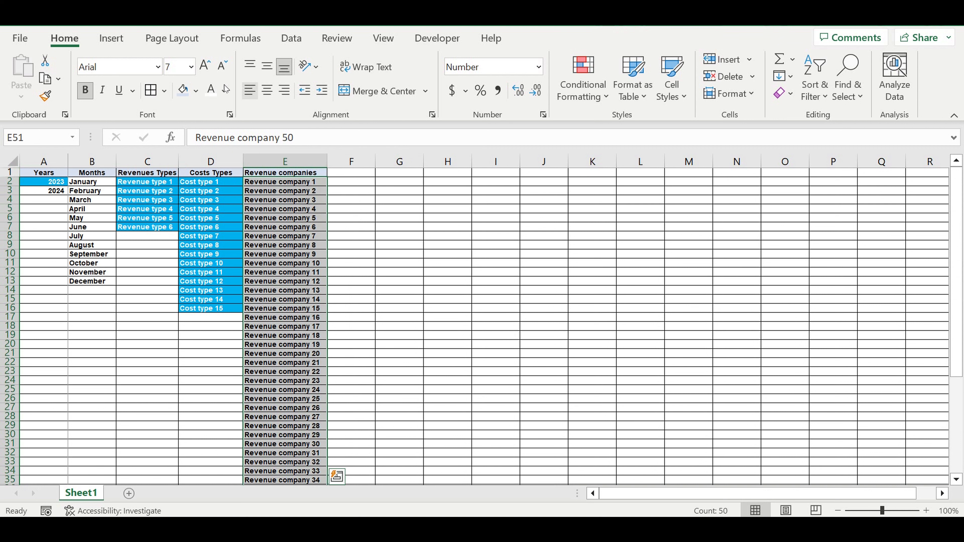
click(213, 93)
click(197, 91)
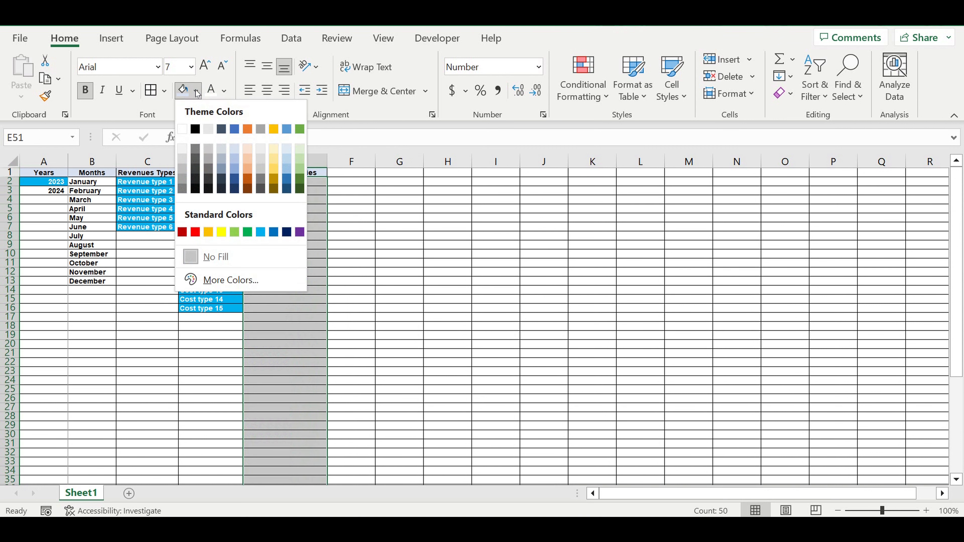
click(262, 233)
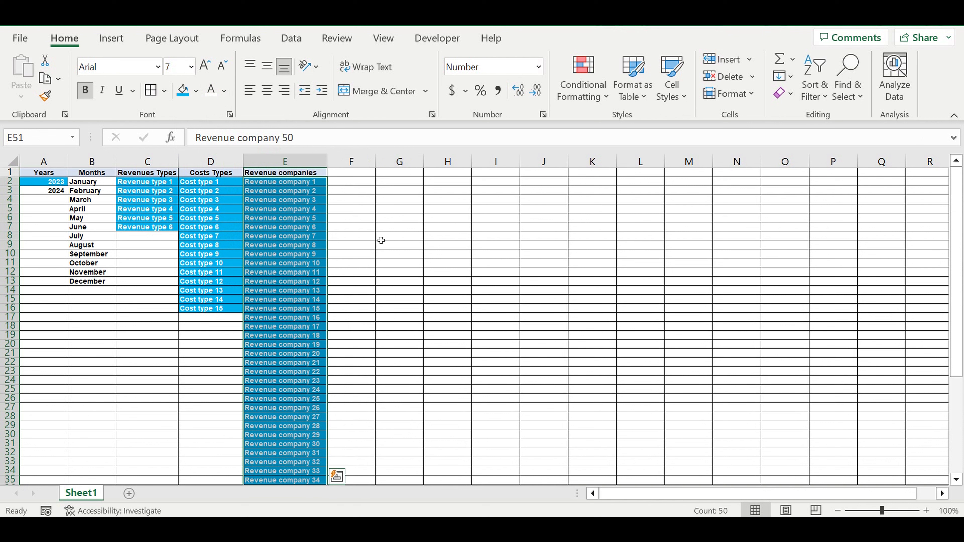
click(389, 236)
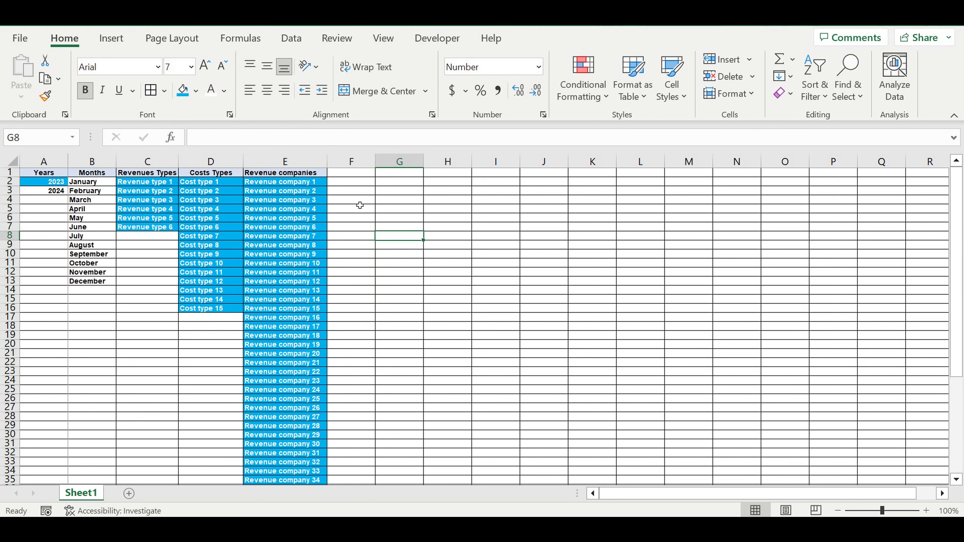
Copy the "Revenue companies" header from E1 into F1 and widen column F to fit it.
click(321, 175)
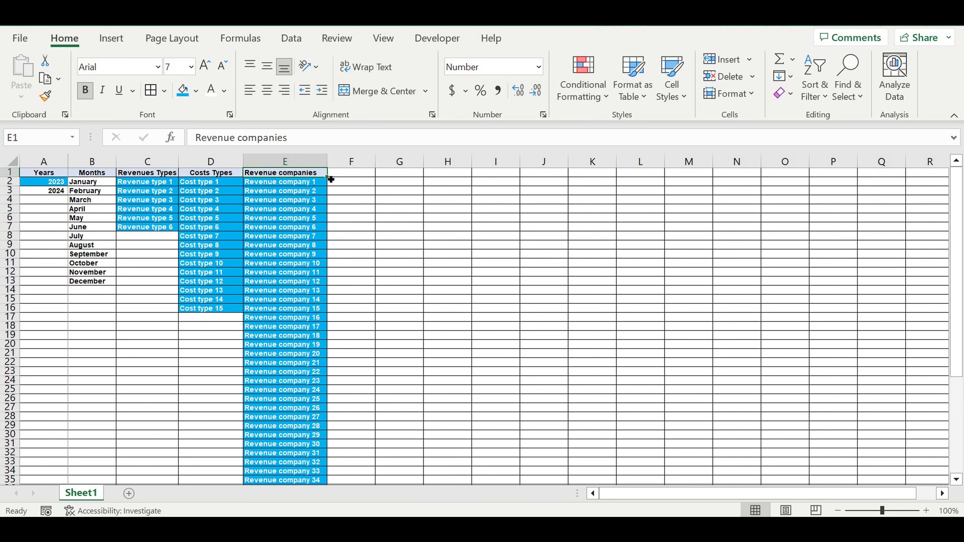
drag(331, 179, 358, 180)
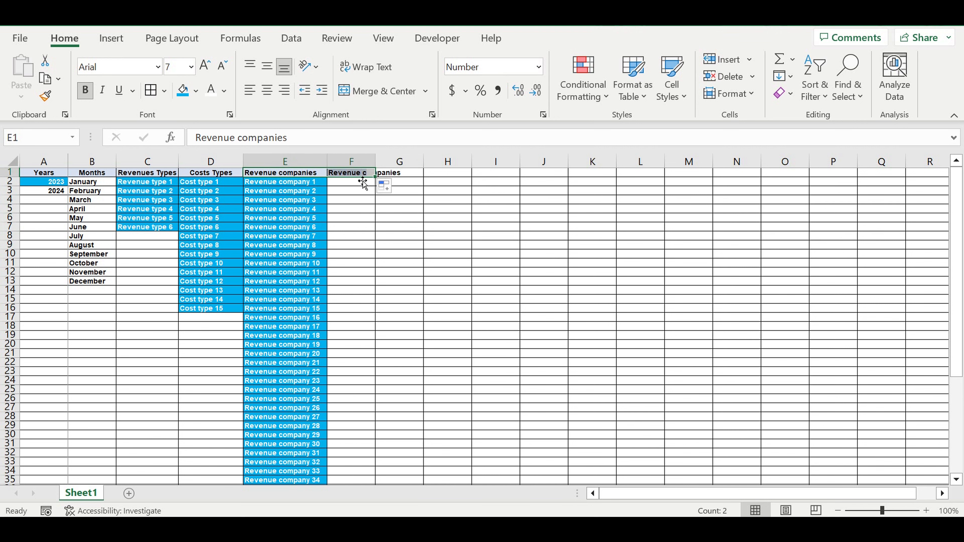
click(353, 172)
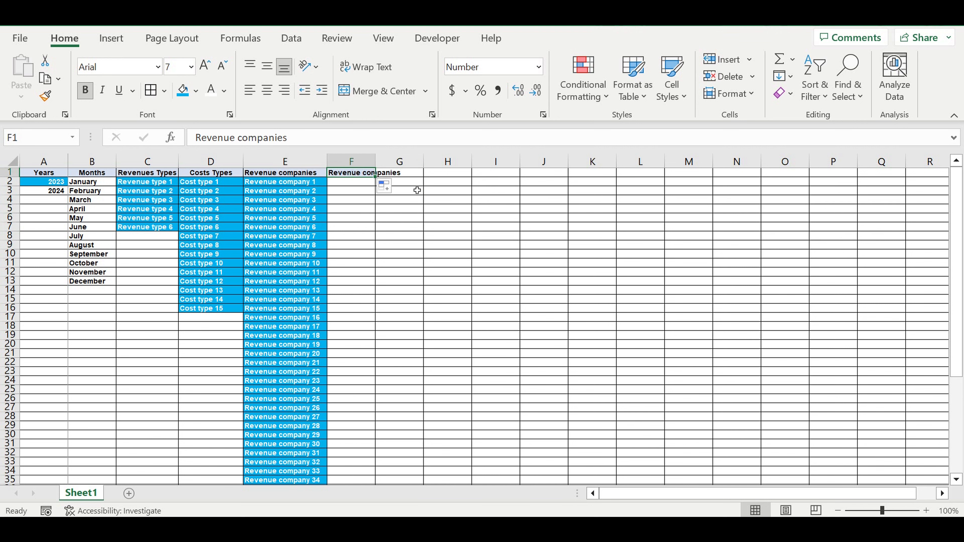
drag(375, 162, 427, 172)
click(456, 192)
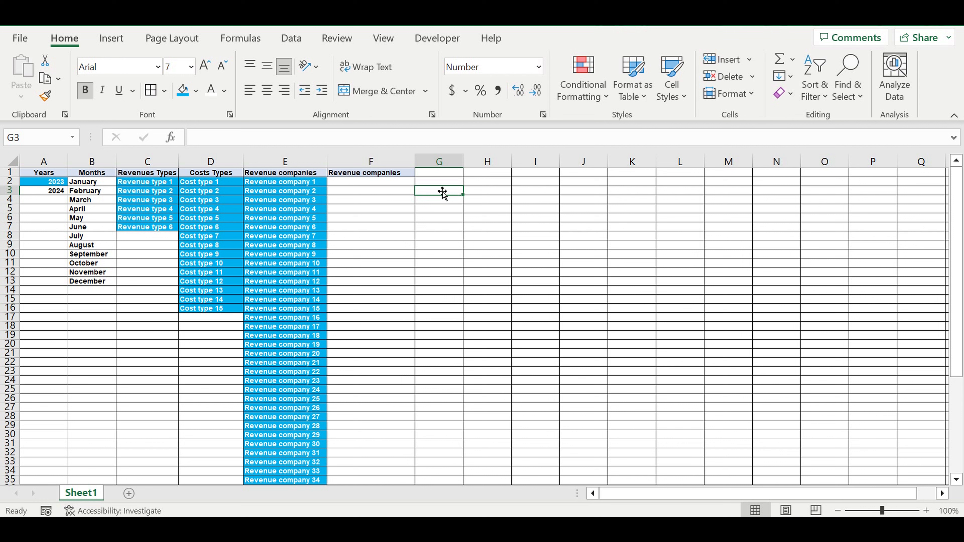
click(402, 185)
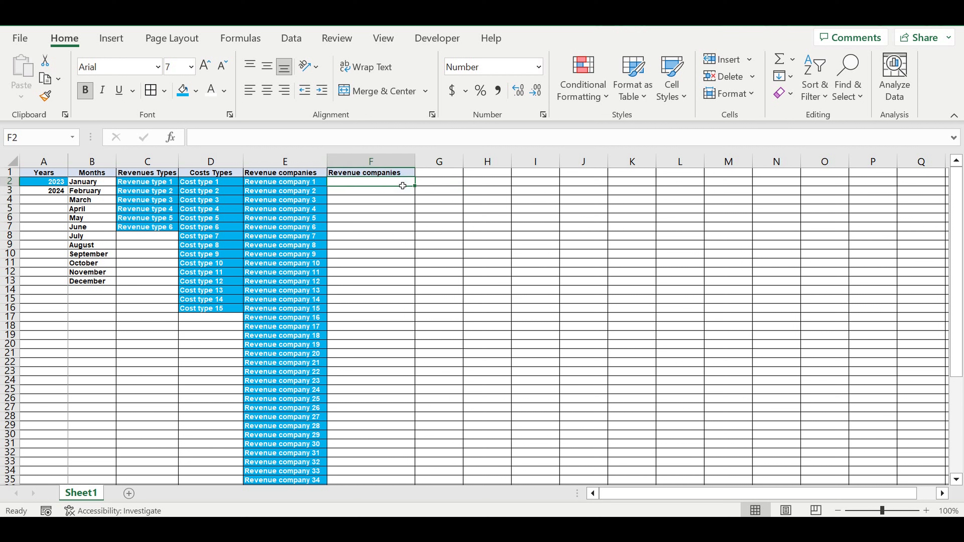
drag(388, 185, 377, 398)
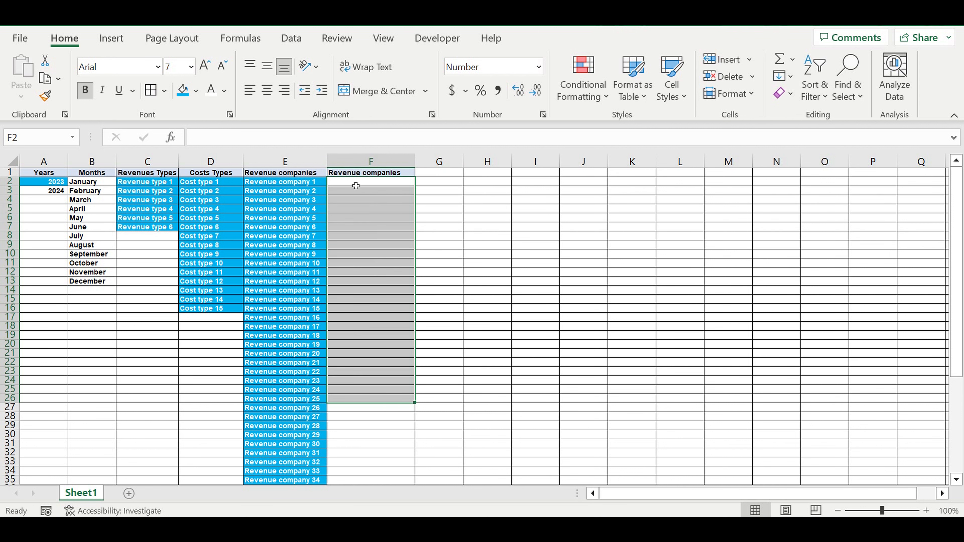
Change the F1 header to "Vendors (costs) companies" and widen column F to fit it.
click(353, 175)
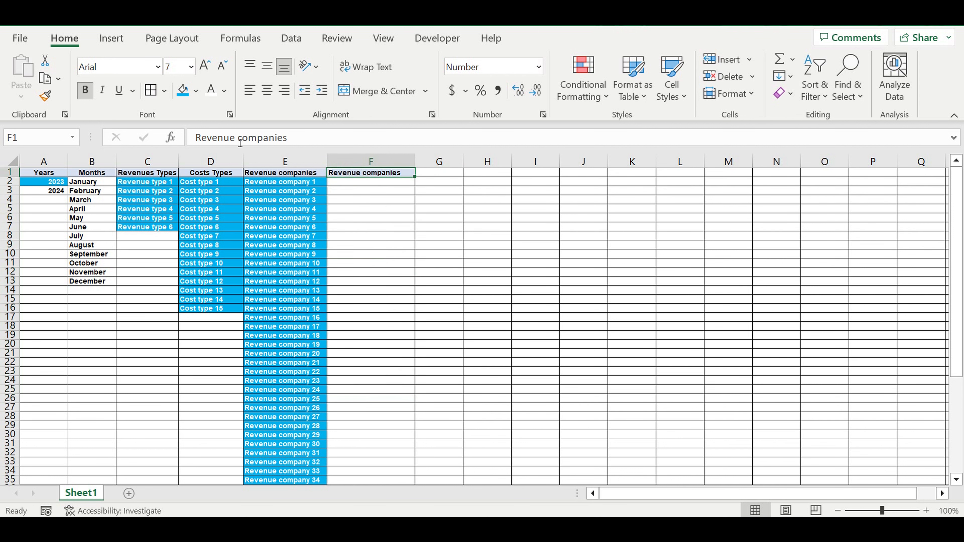
double_click(215, 138)
text(Vendor)
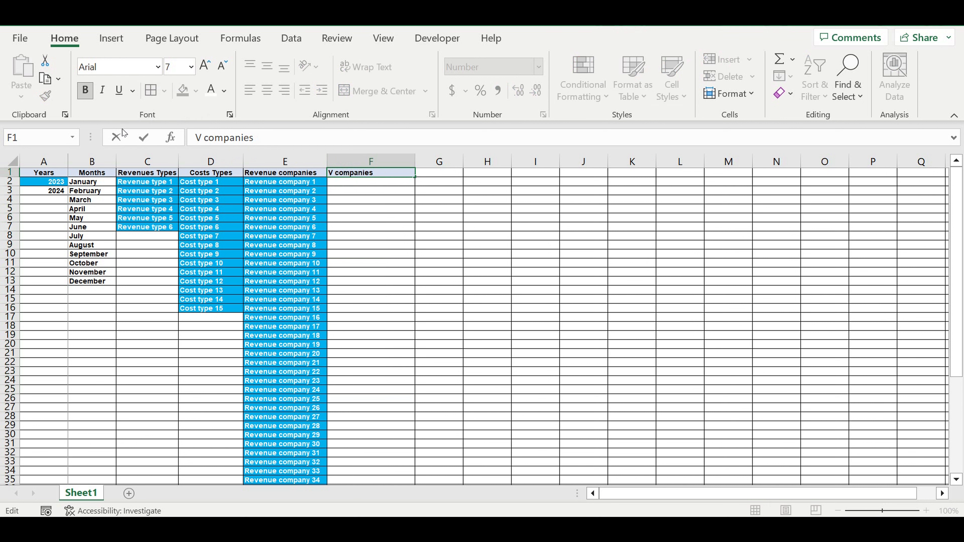
text(s)
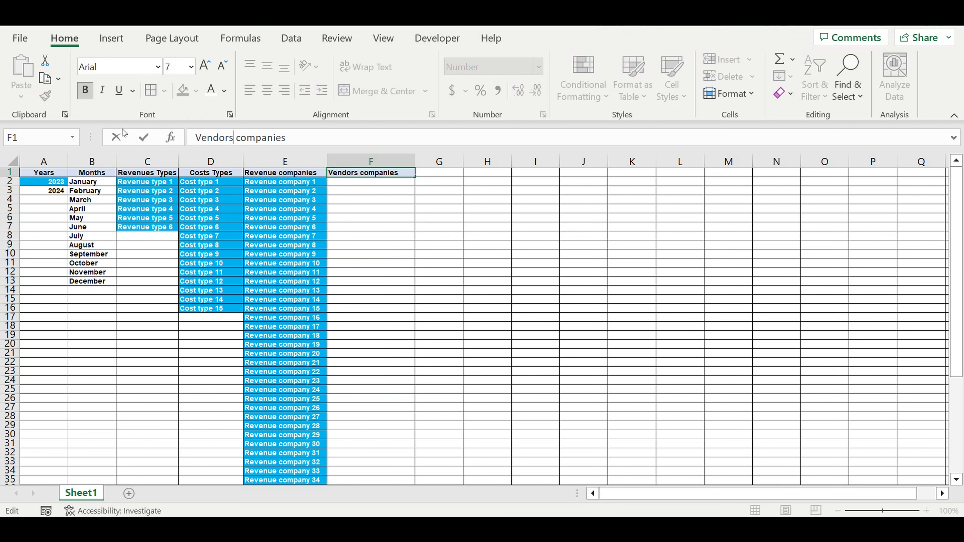
text( (costs))
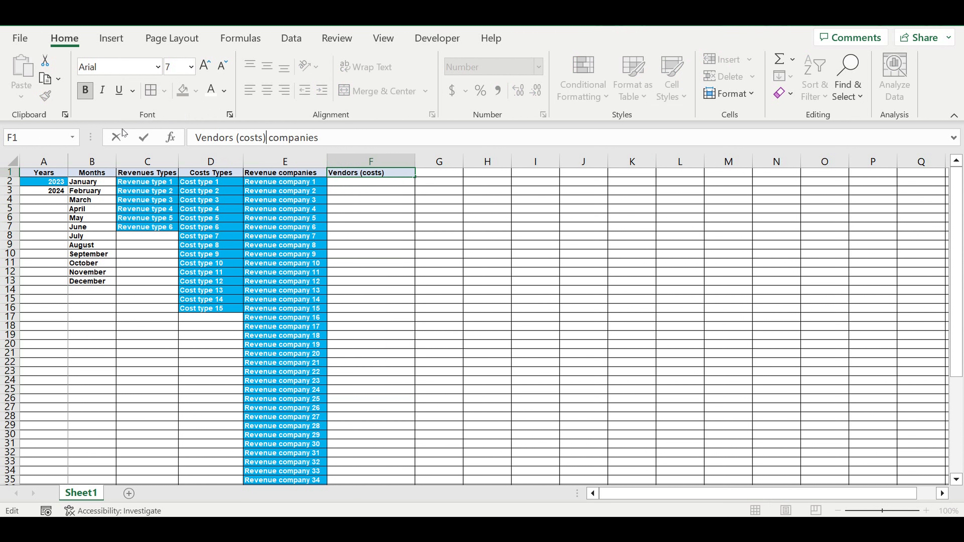
key(Return)
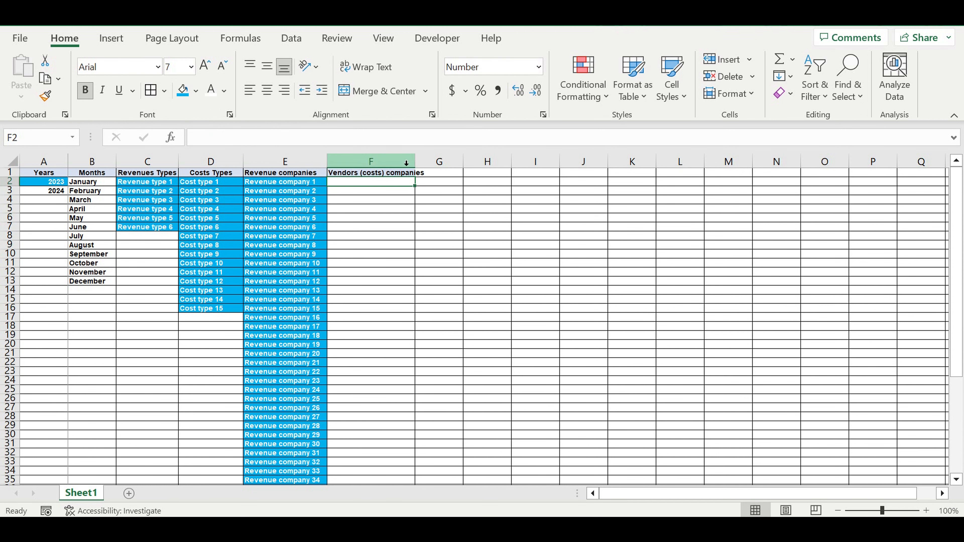
drag(416, 164, 428, 164)
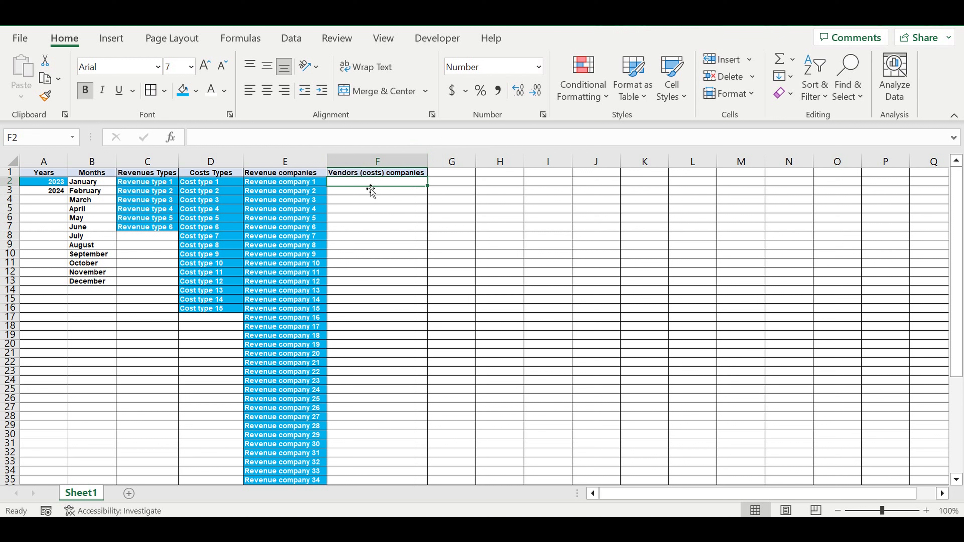
Enter "Vendor (cost) 1" in cell F2 under the vendors header.
click(213, 139)
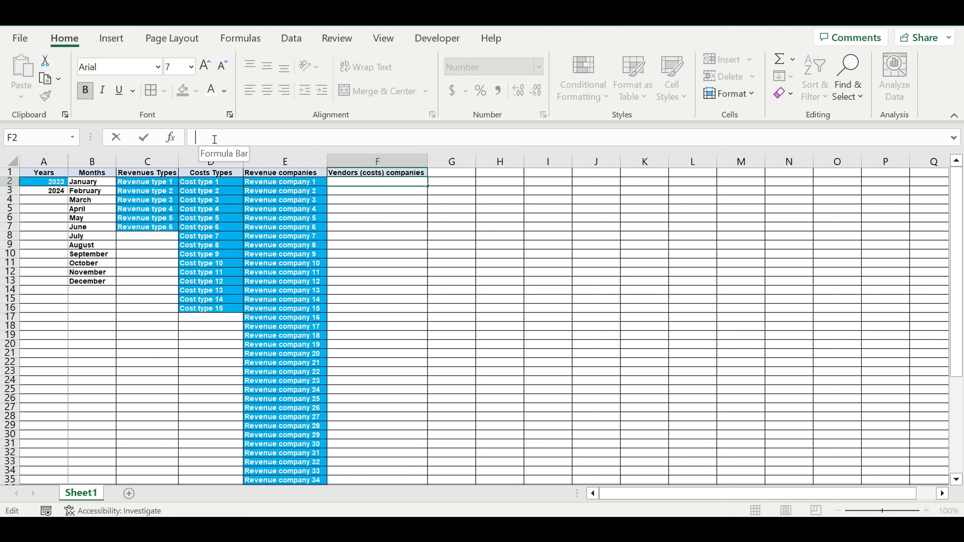
text(Vendor (cost)
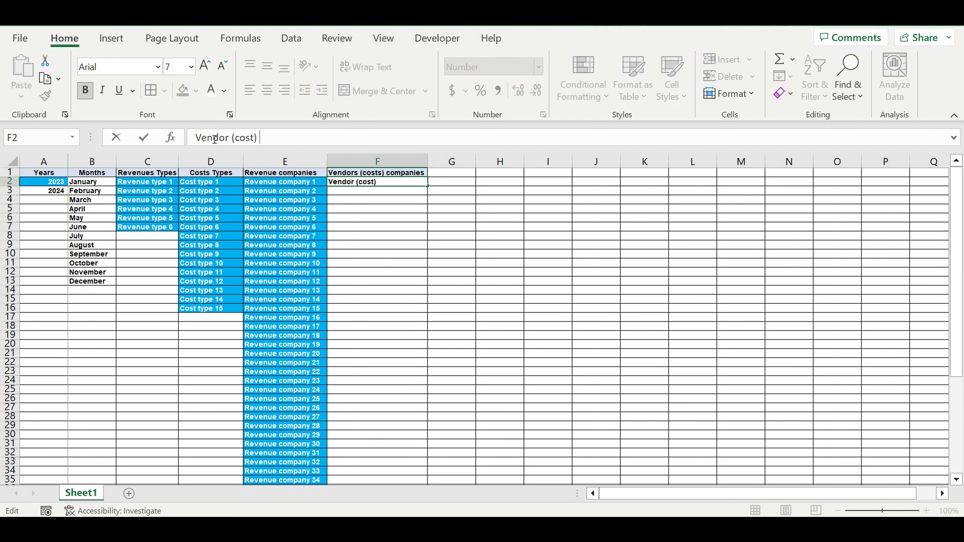
text() 1)
key(Return)
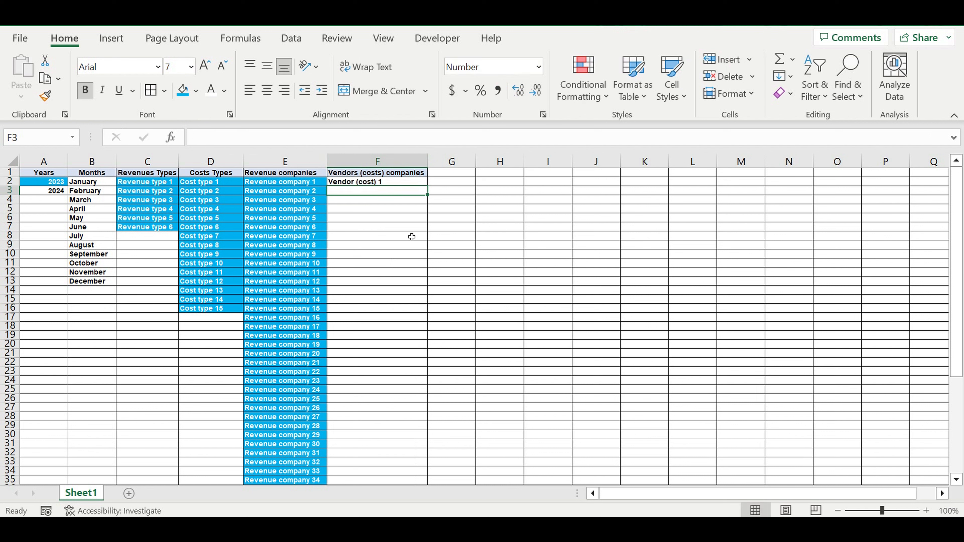
Apply the light blue fill and white font to the first vendor cell F2.
click(380, 184)
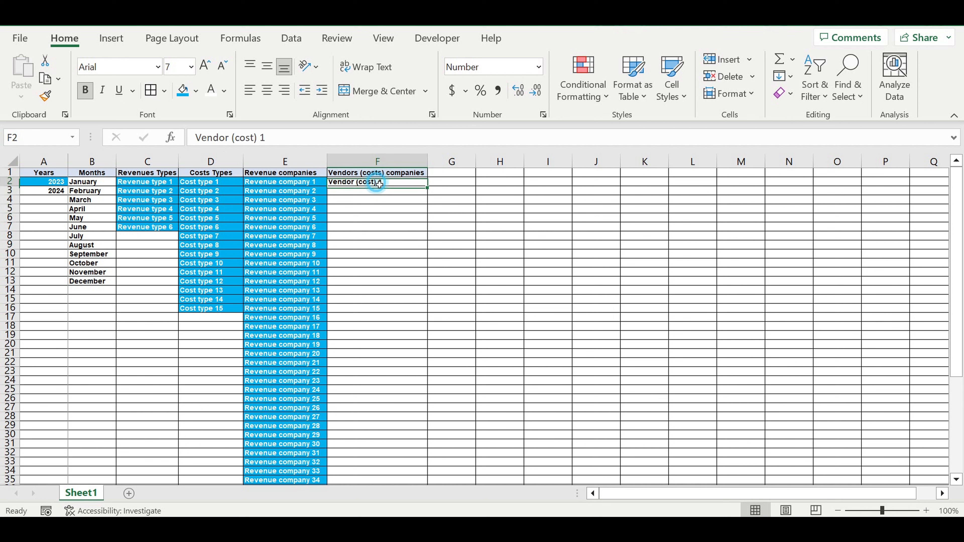
click(182, 90)
click(211, 90)
Extend the vendor series from F2 down to "Vendor (cost) 25" in F26.
drag(432, 190, 391, 396)
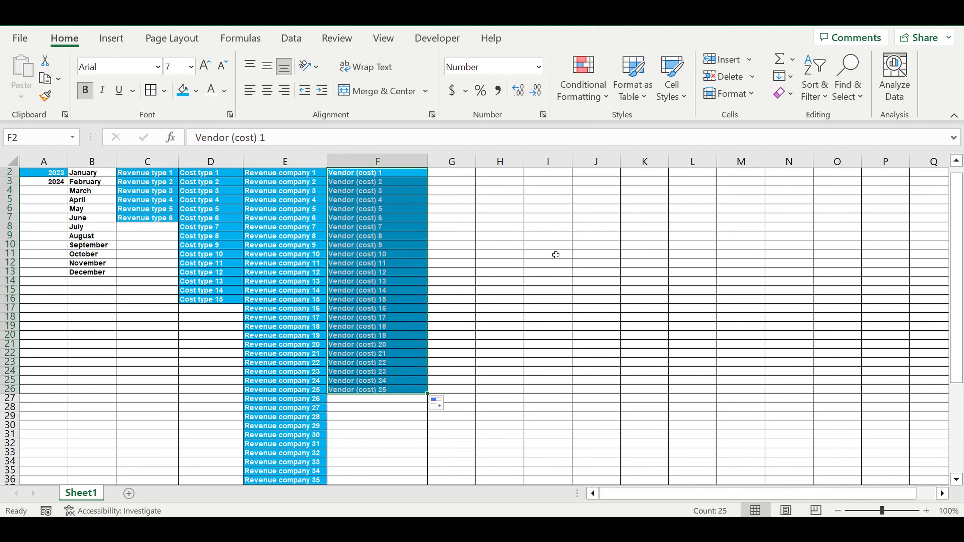
scroll(543, 280, up, 1)
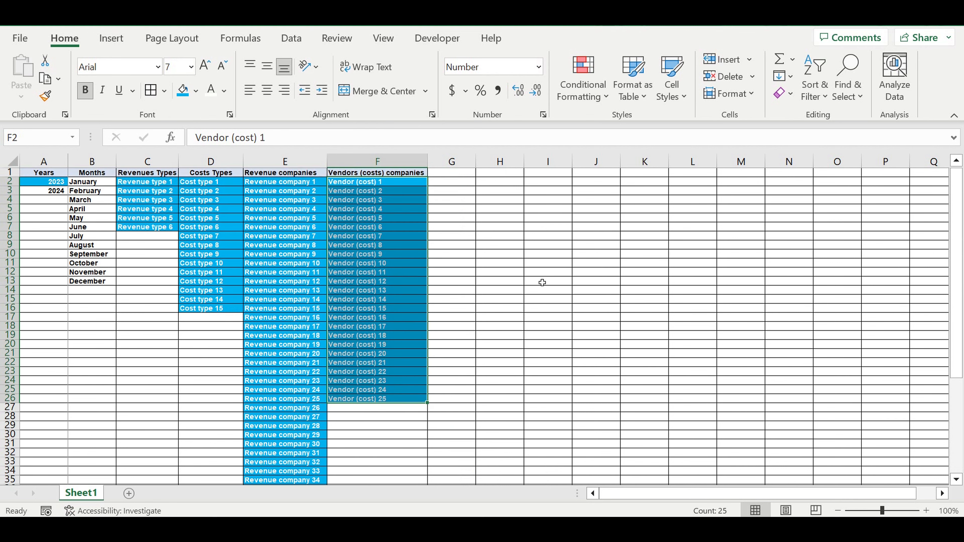
click(404, 274)
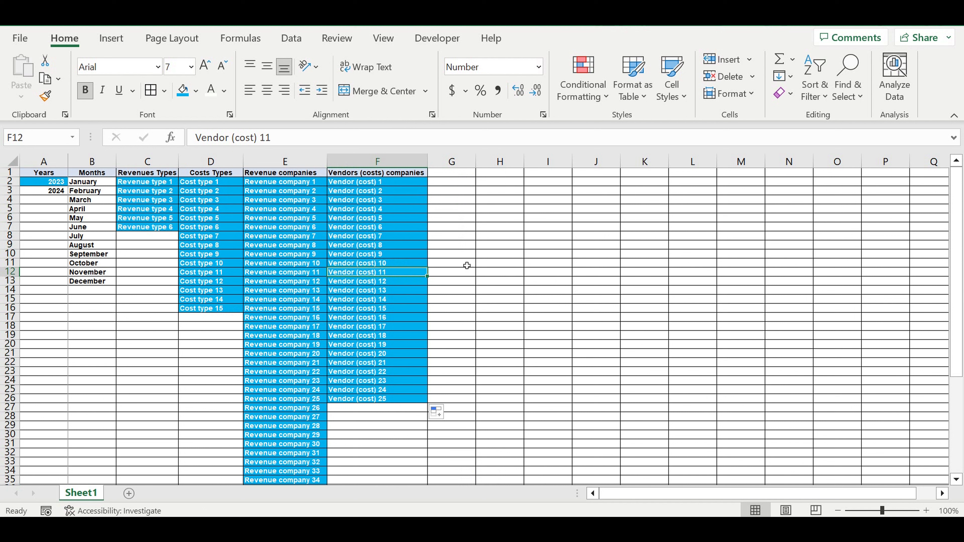
Review the vendor, revenue type, revenue company and cost type lists in columns C to F.
drag(377, 177, 379, 402)
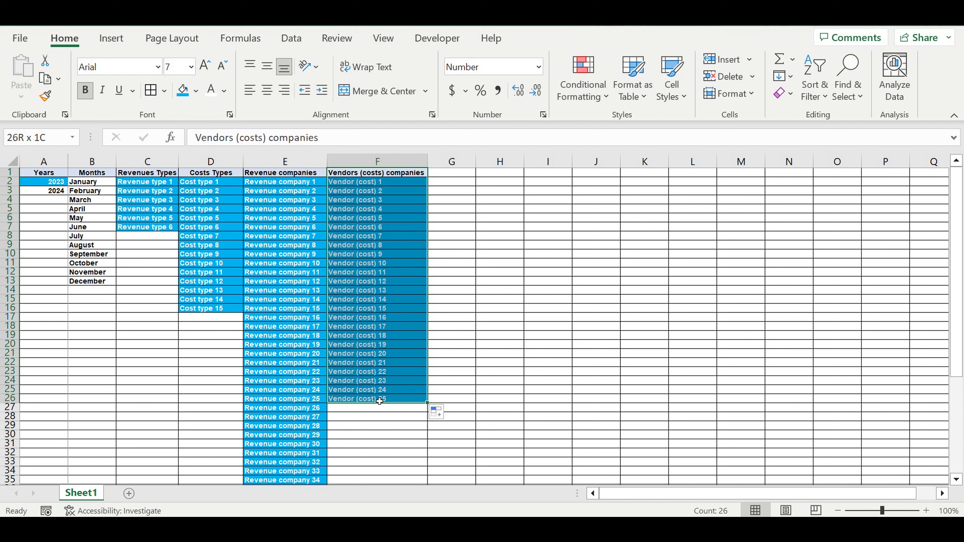
click(509, 300)
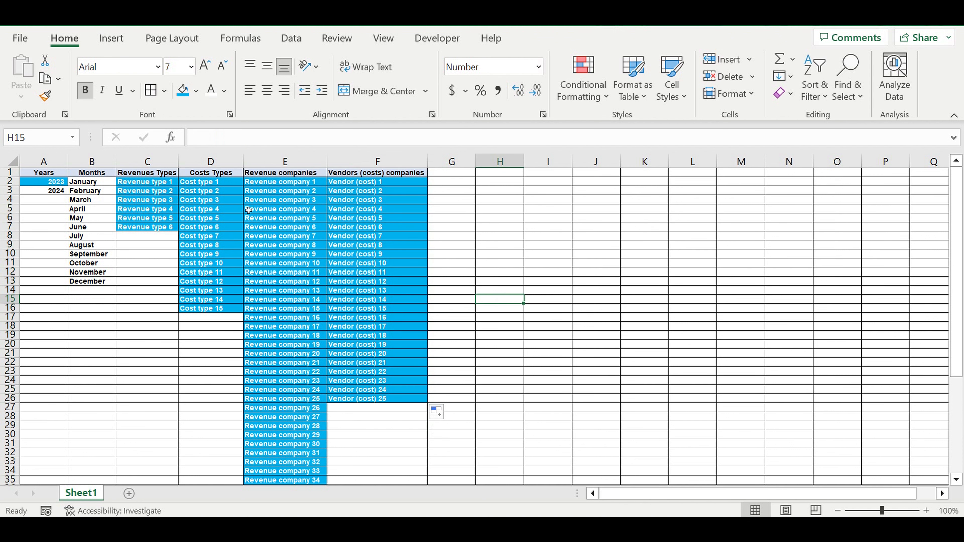
drag(136, 185, 137, 229)
drag(280, 184, 311, 475)
scroll(283, 319, up, 6)
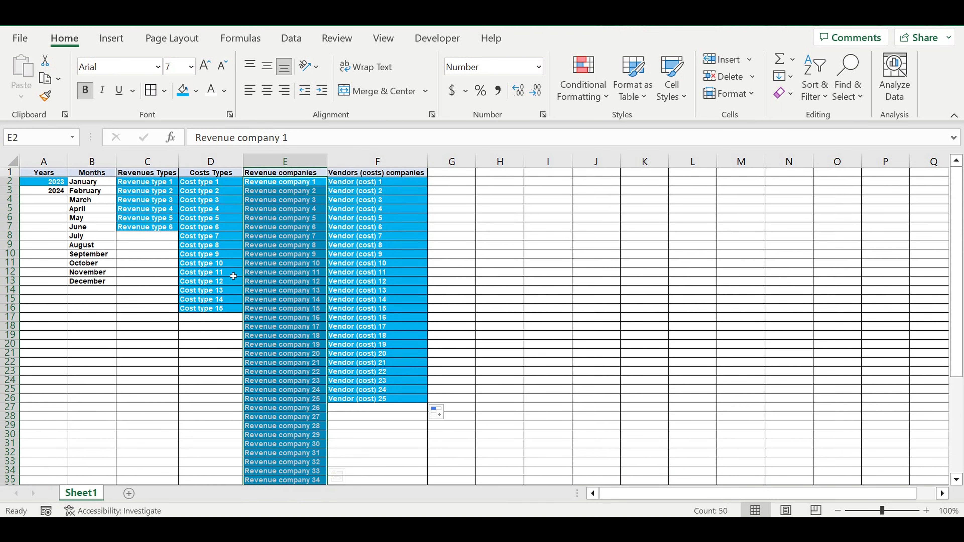
drag(199, 185, 210, 311)
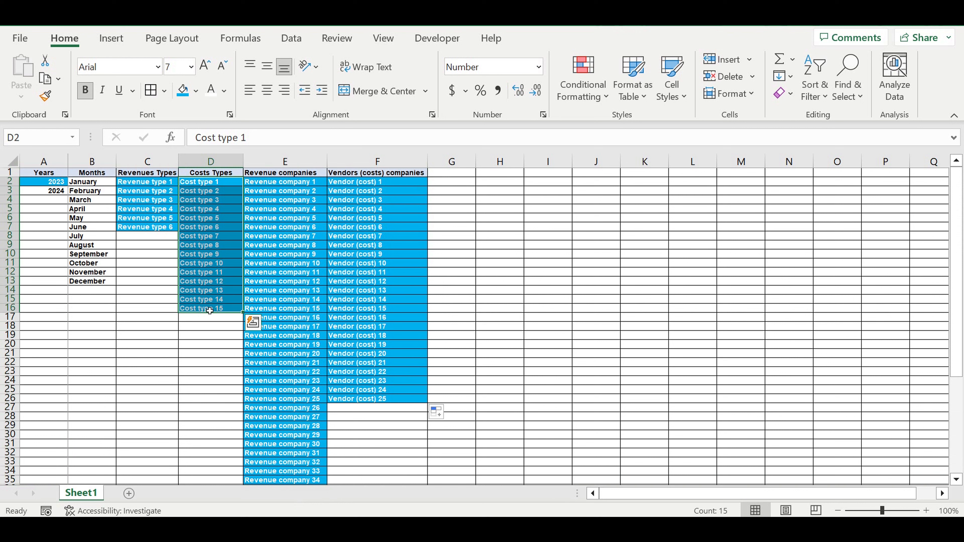
drag(389, 402, 369, 182)
drag(205, 310, 280, 462)
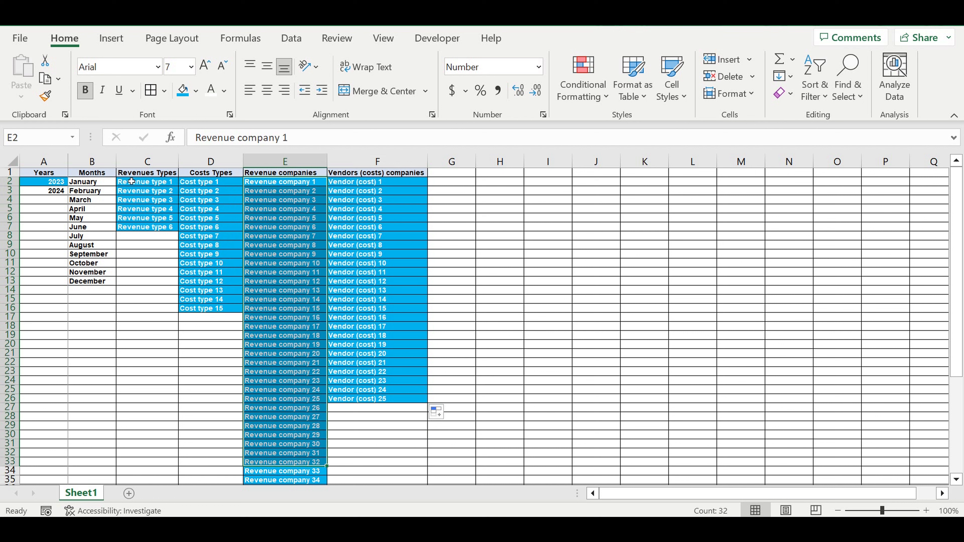
drag(138, 183, 140, 232)
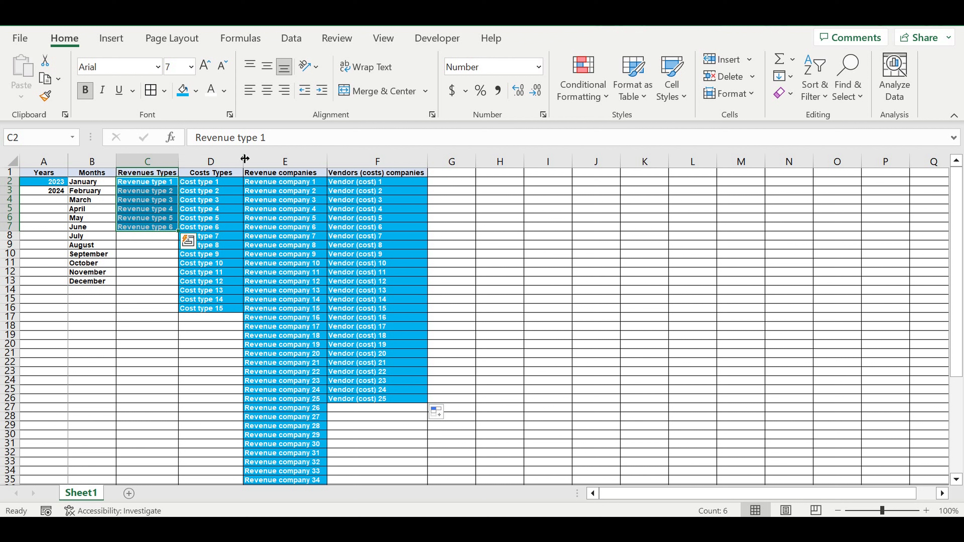
click(467, 203)
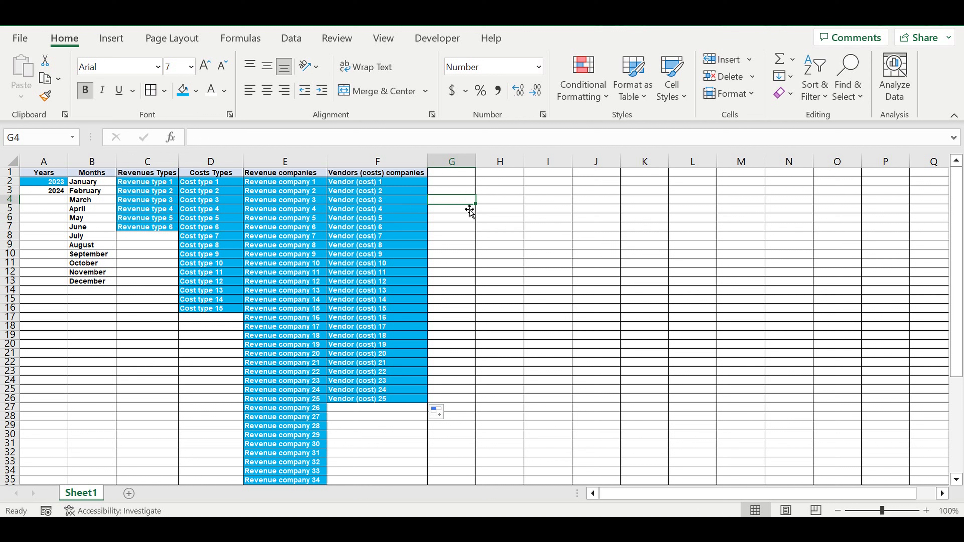
click(455, 173)
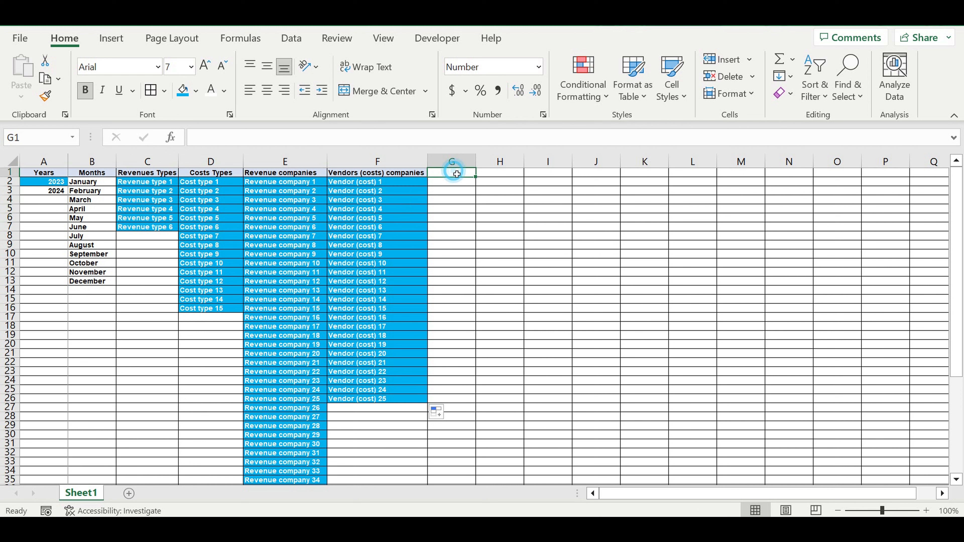
click(504, 173)
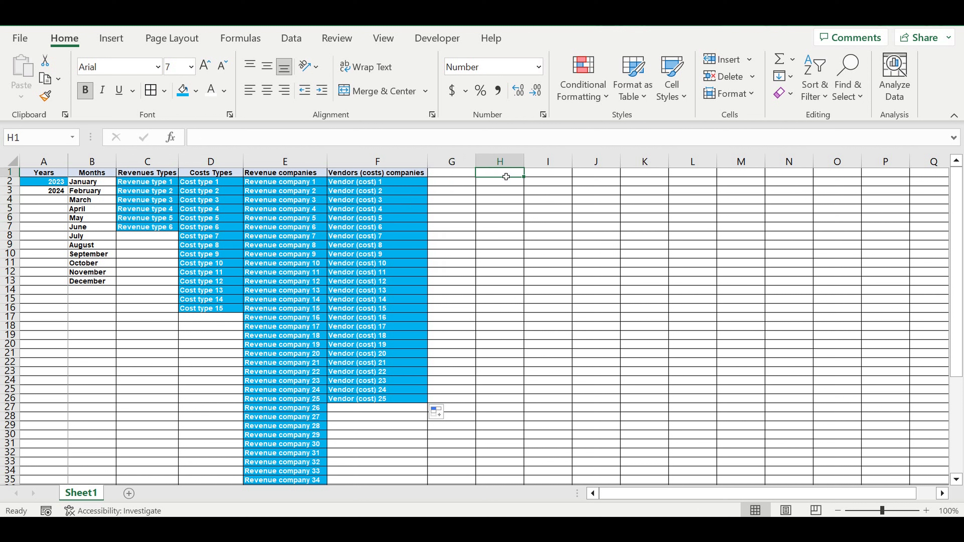
drag(282, 187, 283, 417)
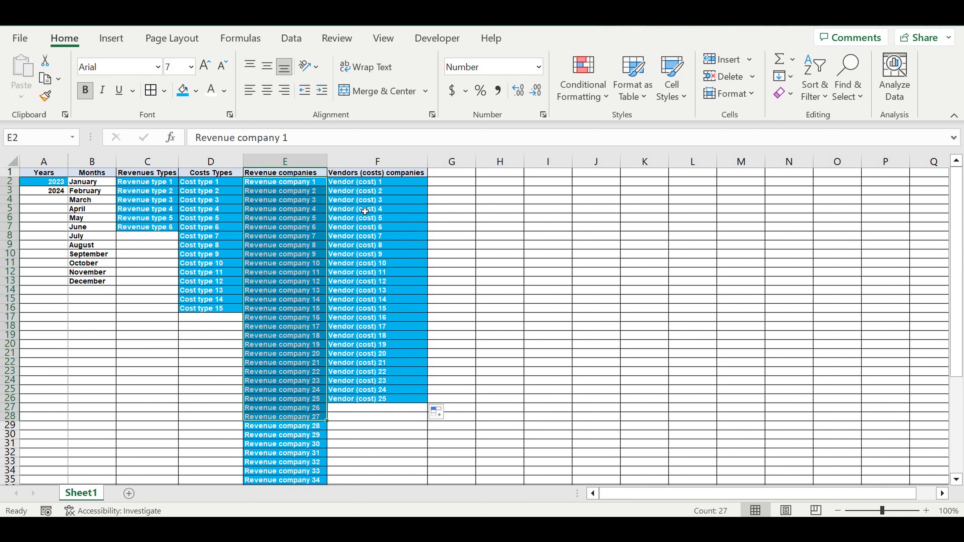
drag(361, 184, 363, 336)
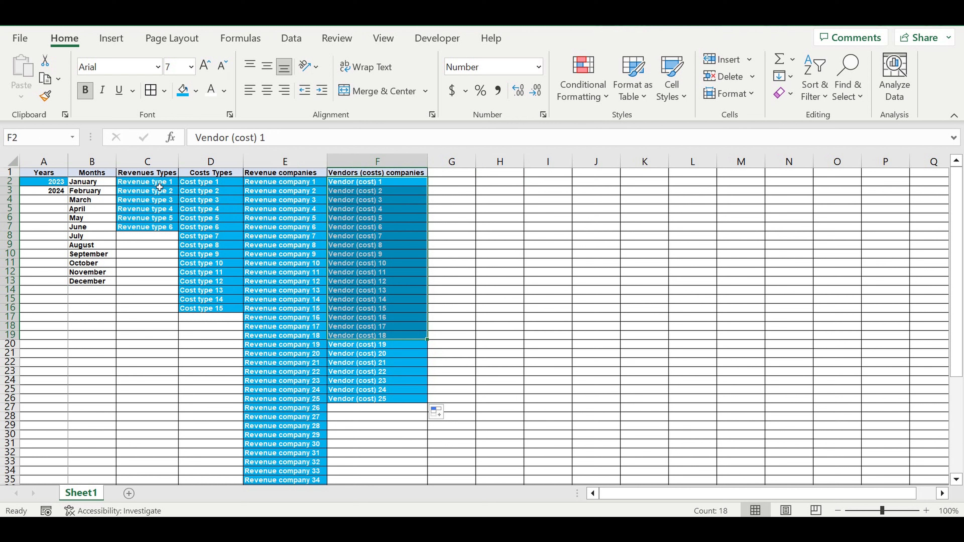
click(514, 191)
Link cell H1 to the revenue companies header with =E1 and autofit column H.
click(501, 172)
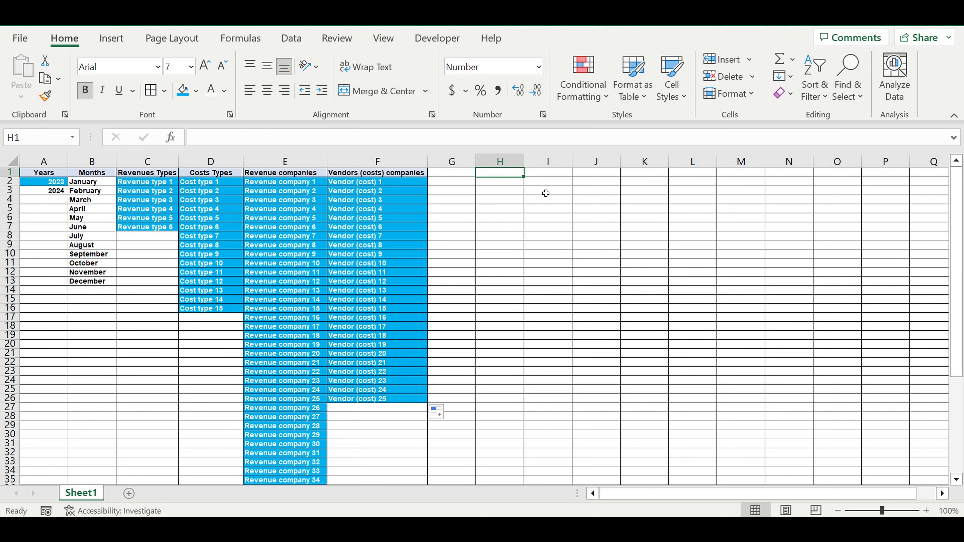
text(=)
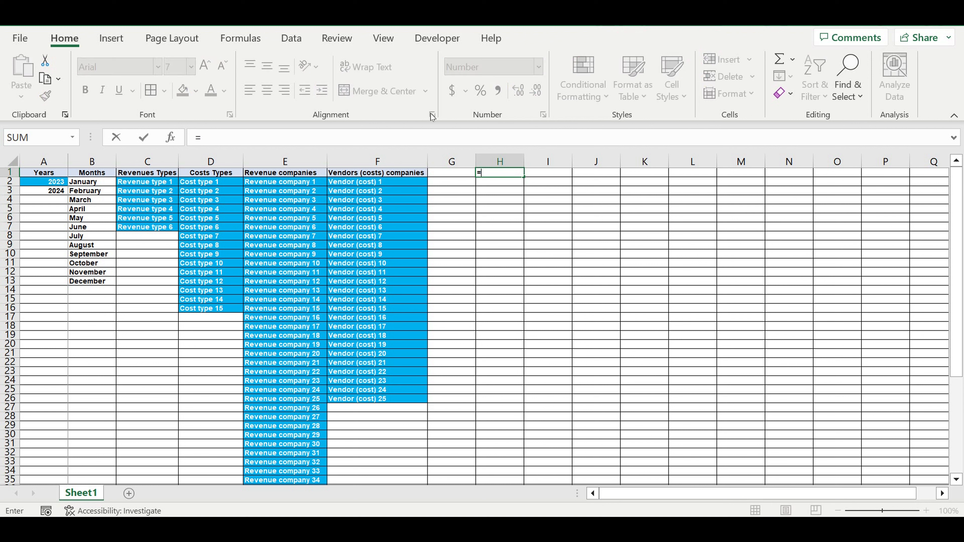
click(275, 173)
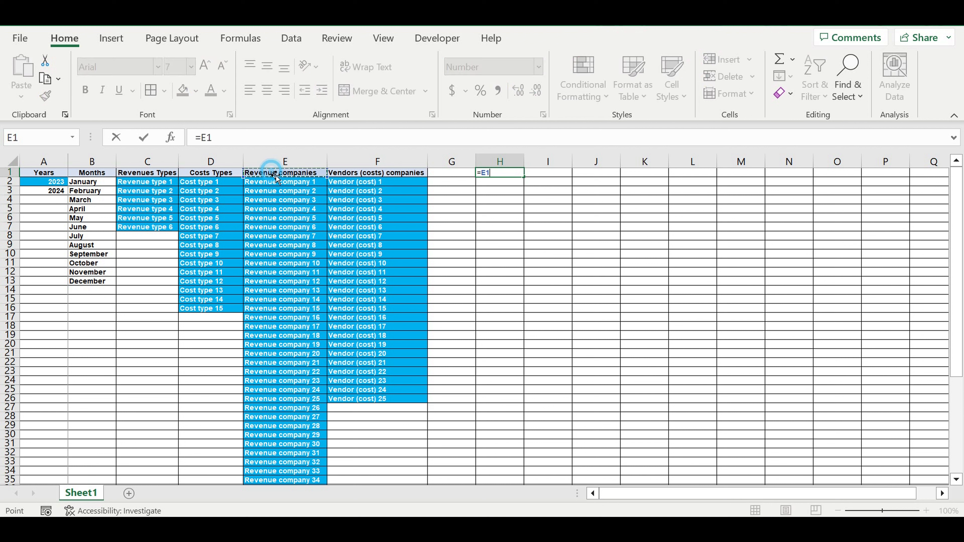
key(Return)
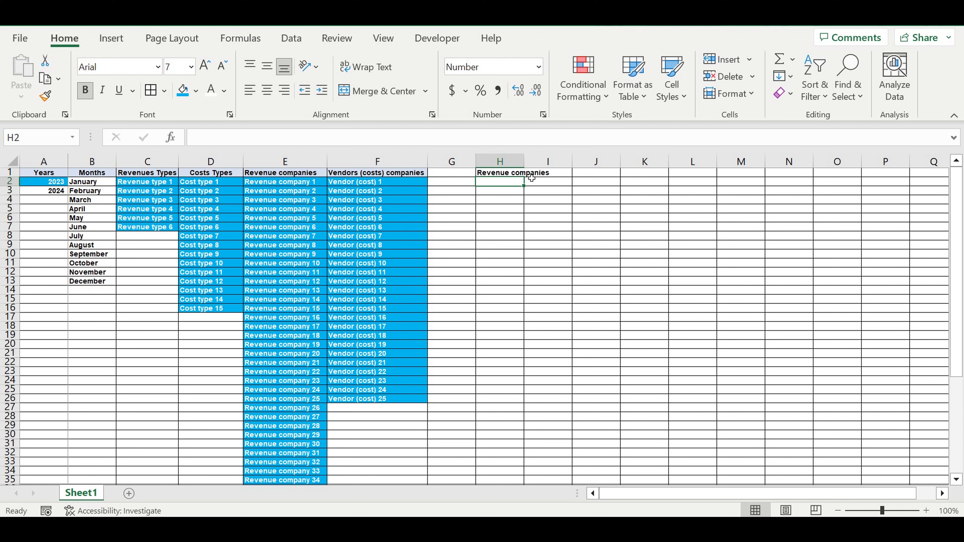
double_click(525, 162)
Link cell I1 to the revenue types header in C1 and autofit column I.
click(571, 173)
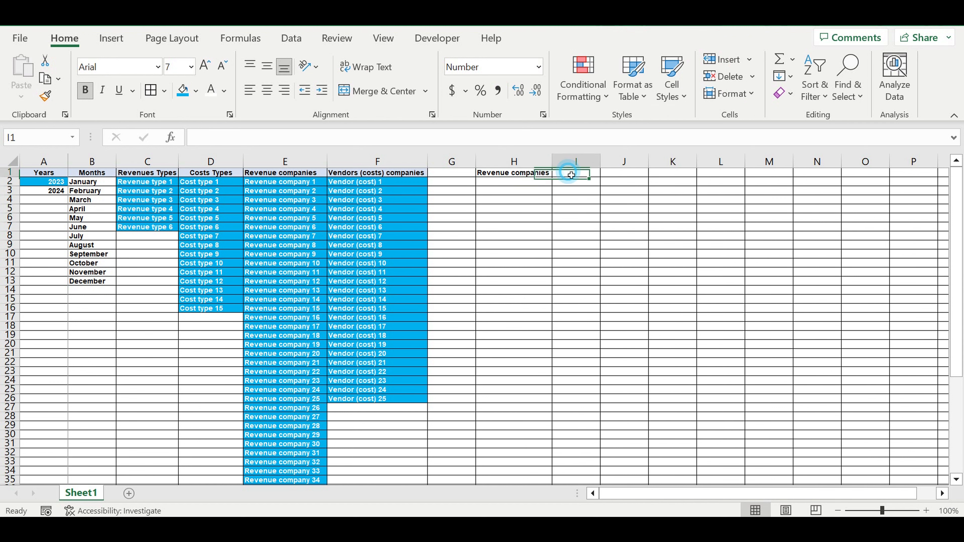
text(=)
click(155, 175)
key(Return)
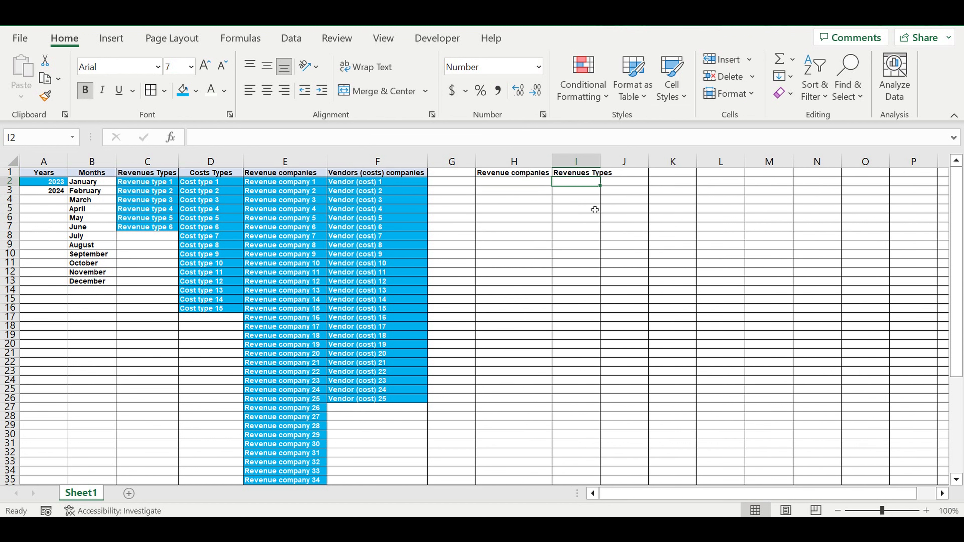
double_click(601, 161)
Center the headers in H1:I1, give them the lightest blue theme fill, and refit the widths of columns H and I.
drag(533, 174, 574, 173)
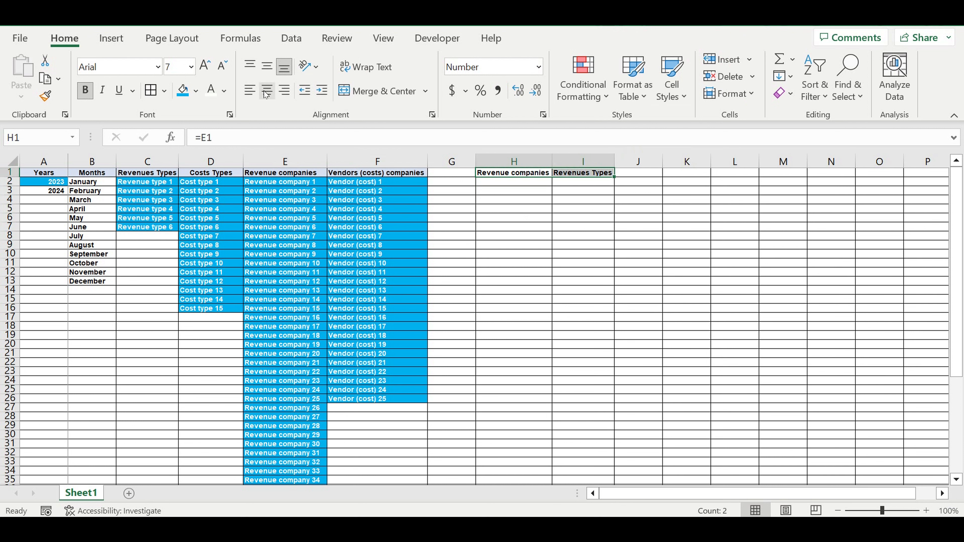
click(267, 91)
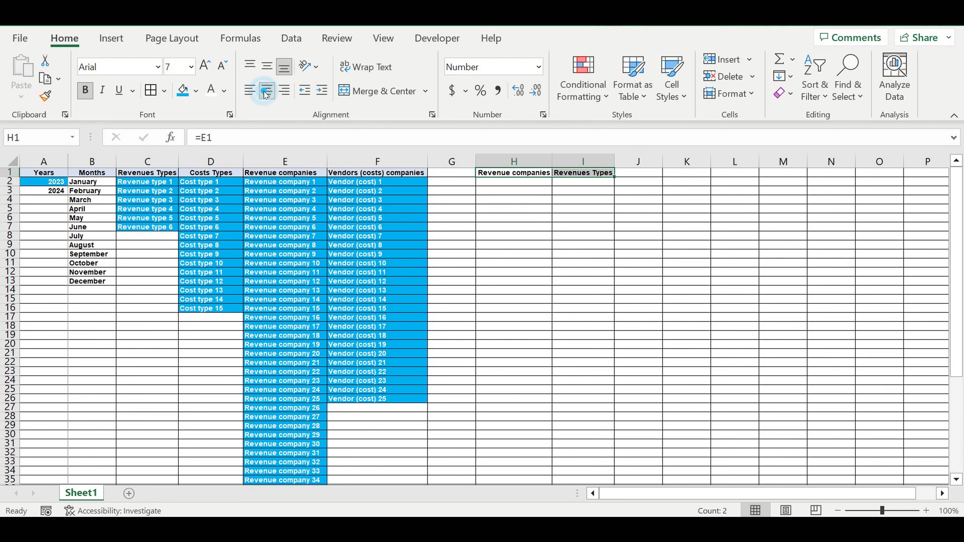
click(195, 90)
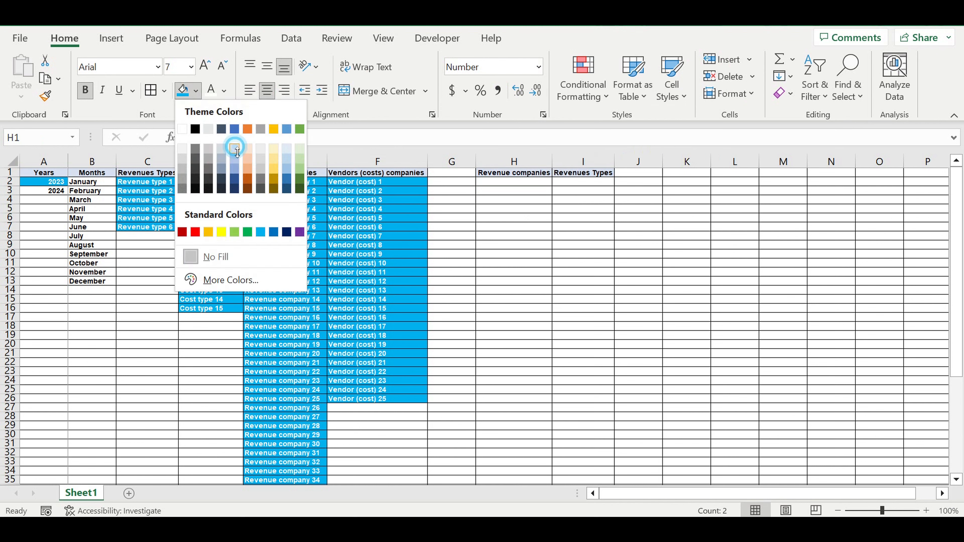
click(237, 151)
click(599, 225)
double_click(552, 160)
double_click(615, 162)
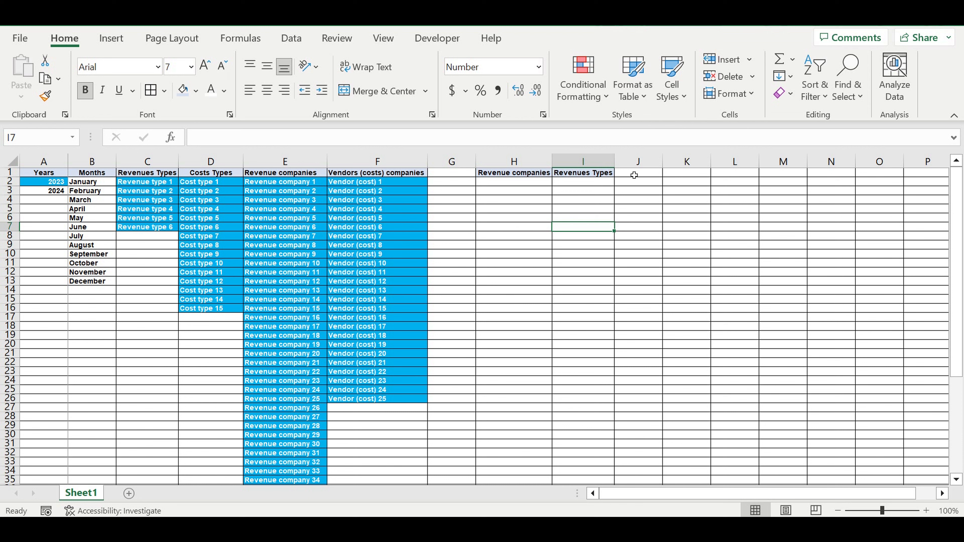
Link H2 to the first revenue company with =E2 and extend the formula down to H51.
click(520, 185)
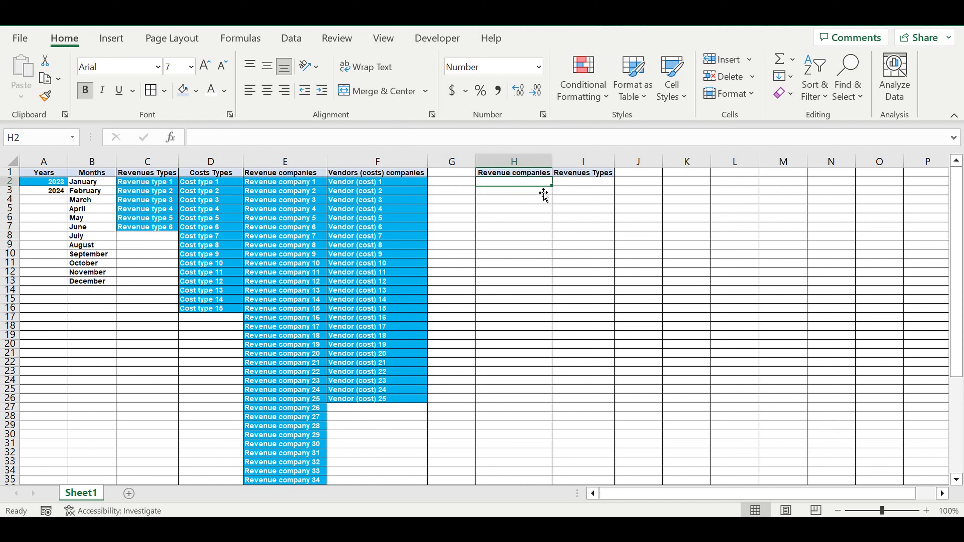
text(=)
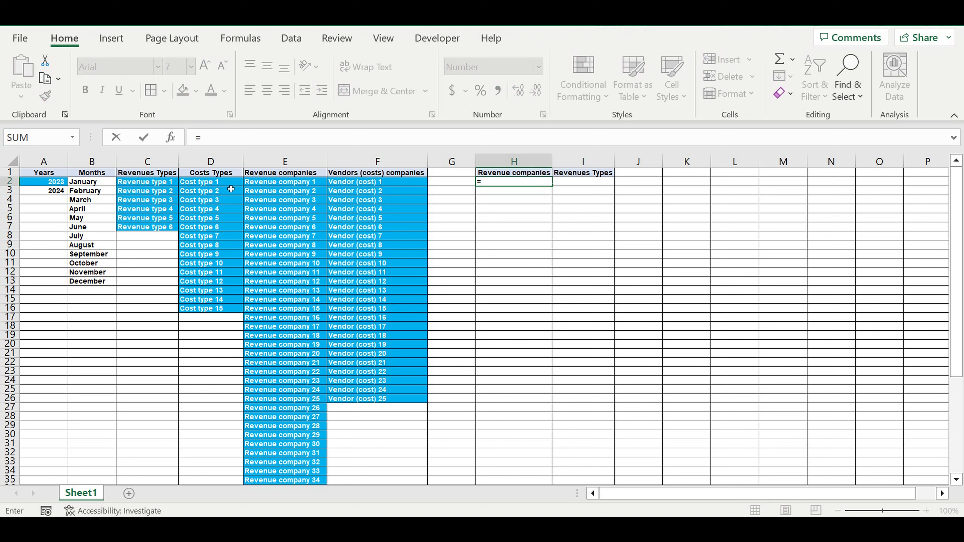
click(276, 182)
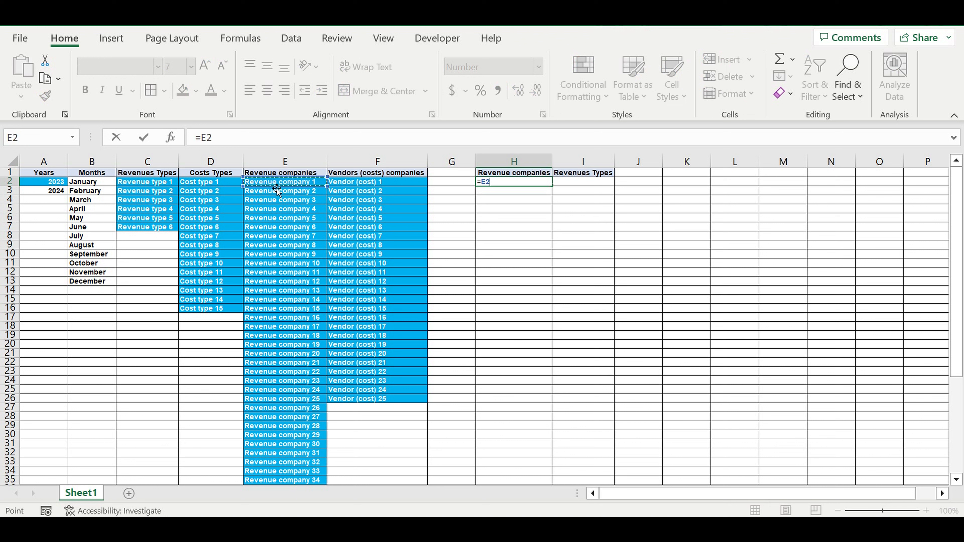
key(Return)
click(535, 183)
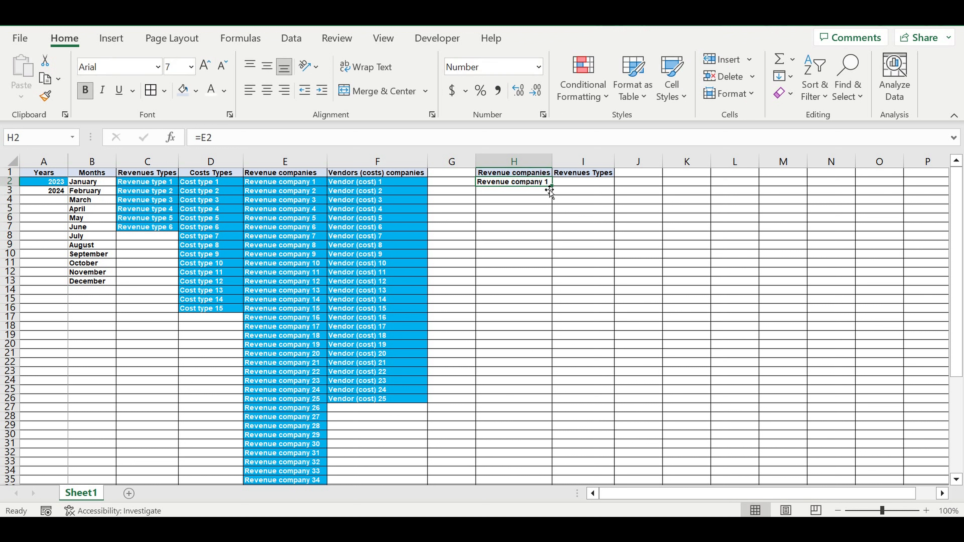
drag(551, 187, 527, 459)
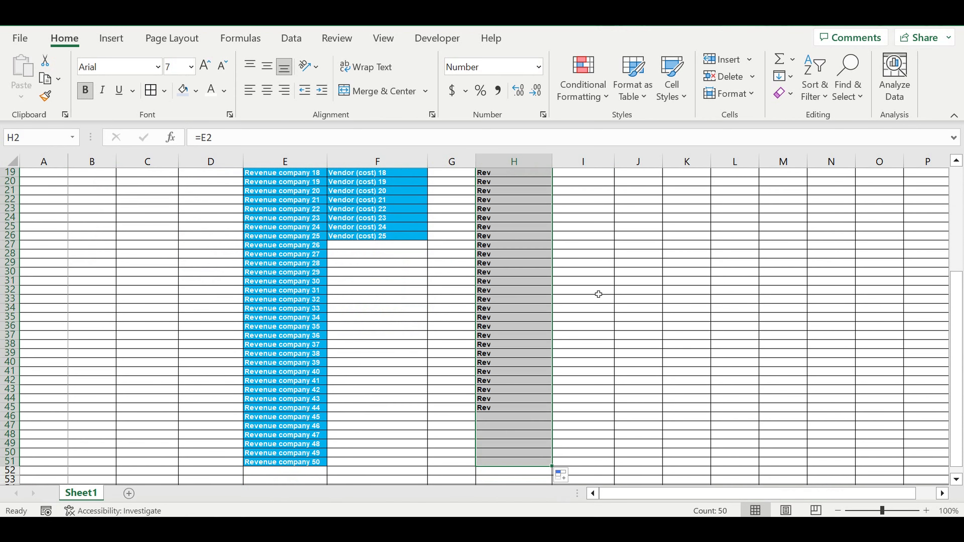
scroll(607, 287, up, 6)
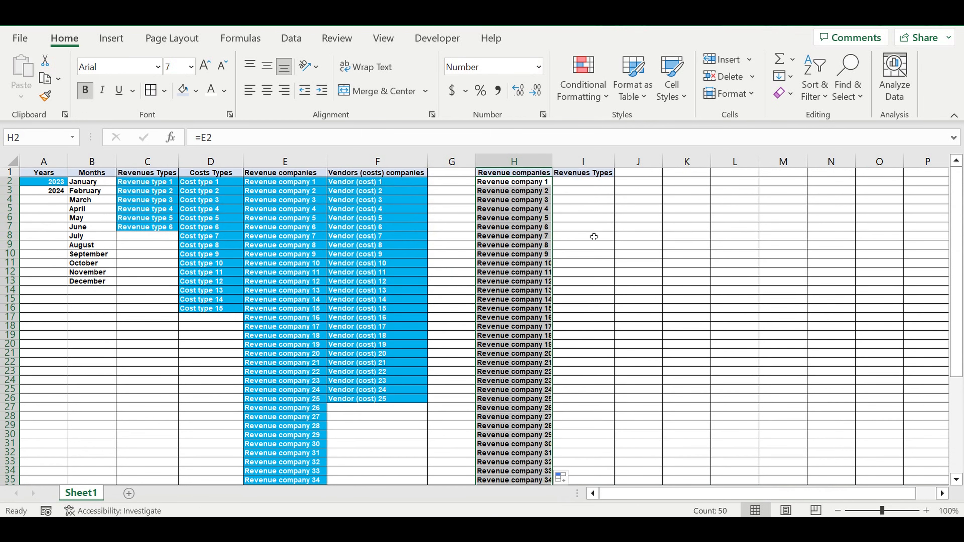
click(579, 183)
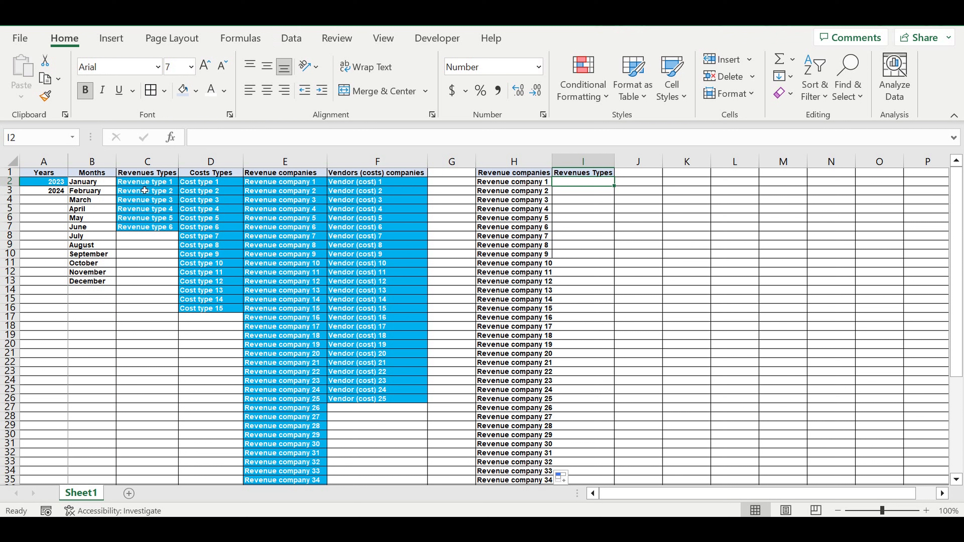
click(141, 184)
drag(508, 184, 509, 318)
Add a List data validation to cell I2 with the revenue types range =$C$2:$C$7 as its source.
click(576, 186)
click(291, 38)
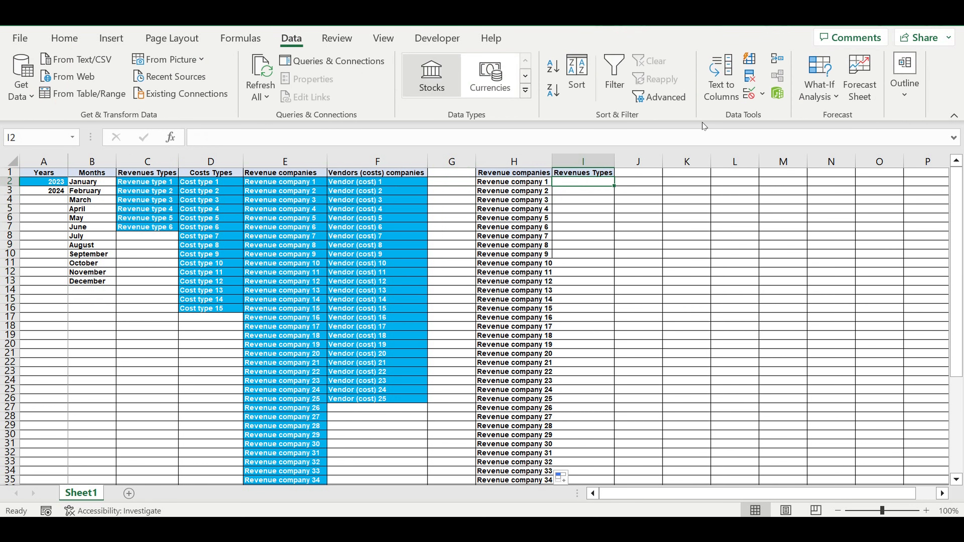
click(762, 93)
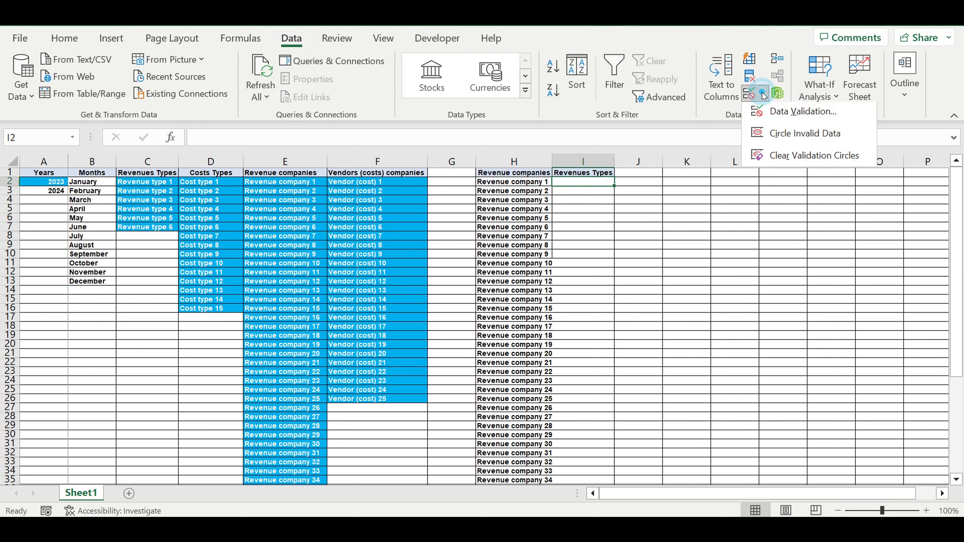
click(780, 117)
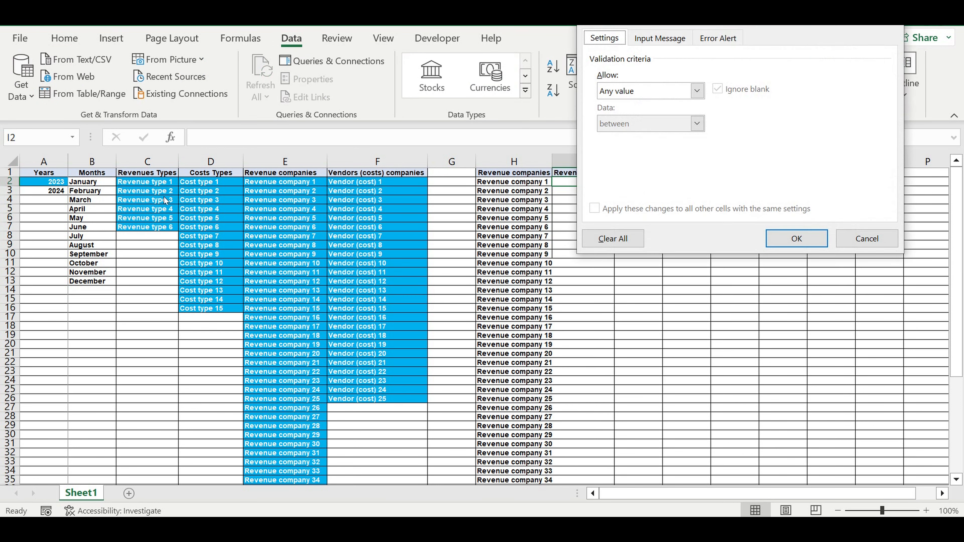
click(696, 91)
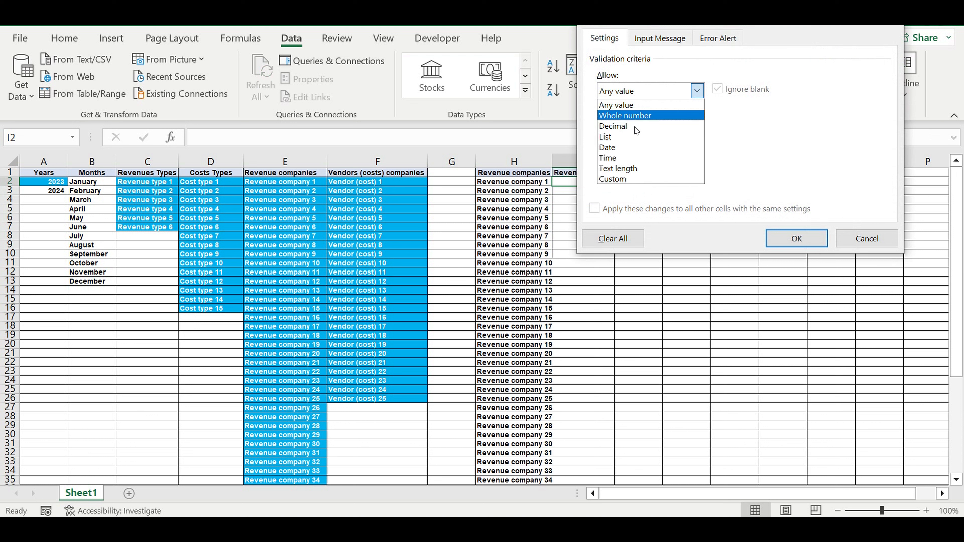
click(627, 136)
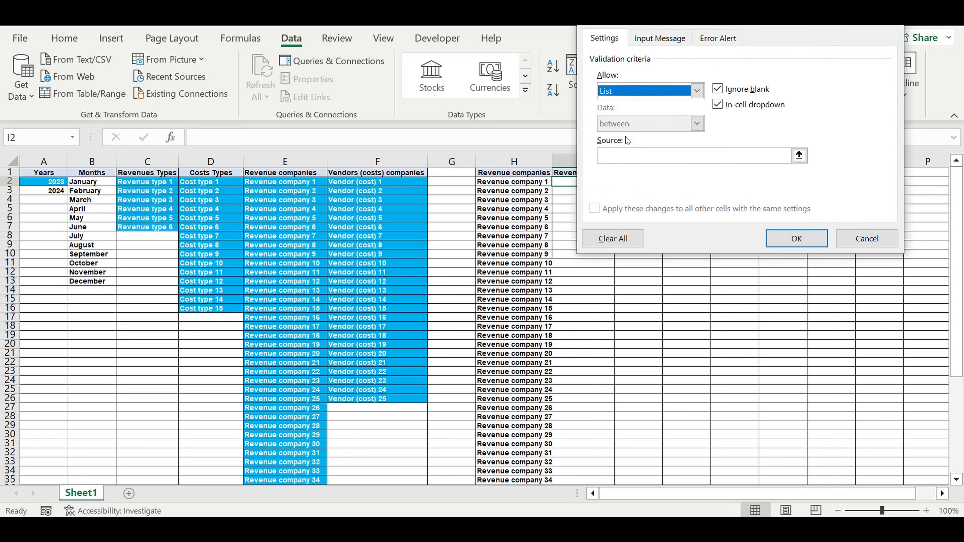
click(799, 155)
drag(155, 186, 176, 226)
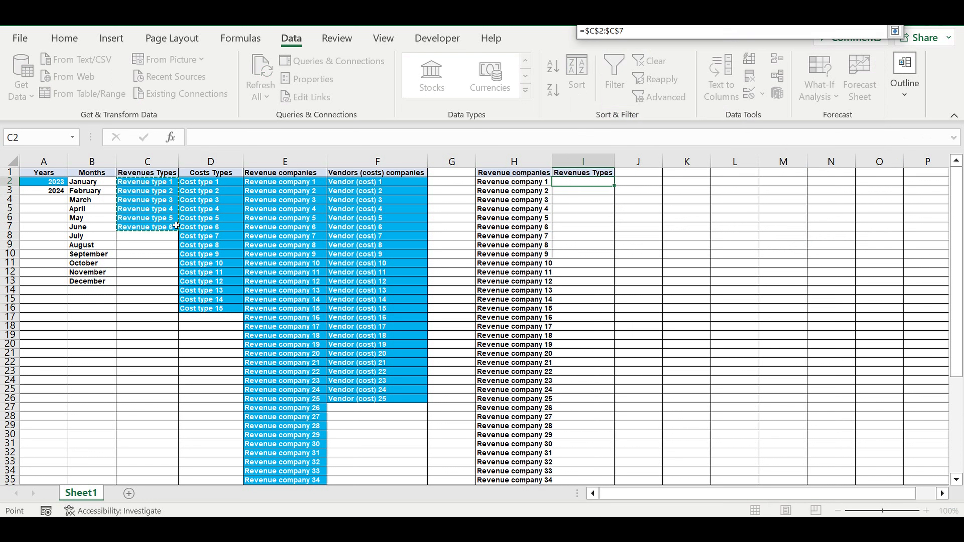
key(Return)
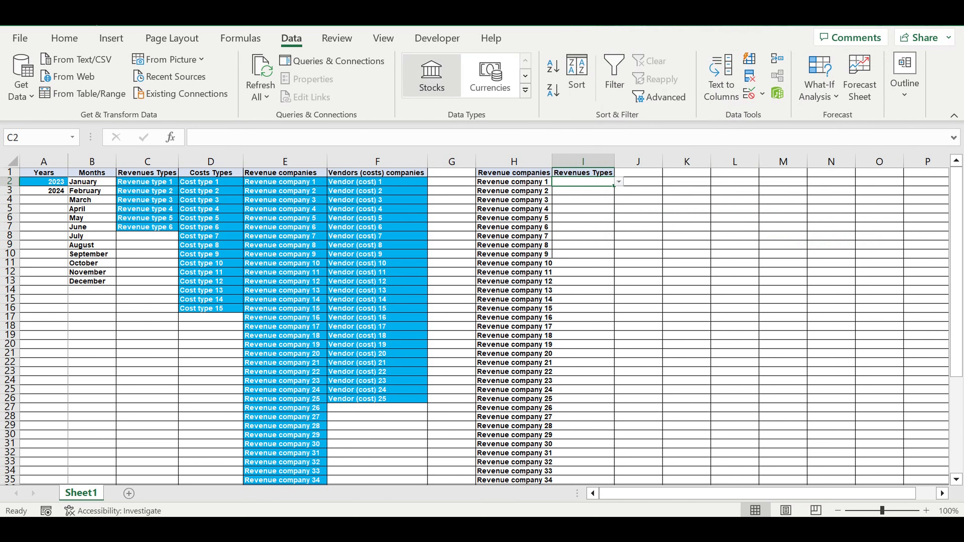
Fill cell I2 with the standard light blue and choose "Revenue type 1" from its validation list.
click(64, 38)
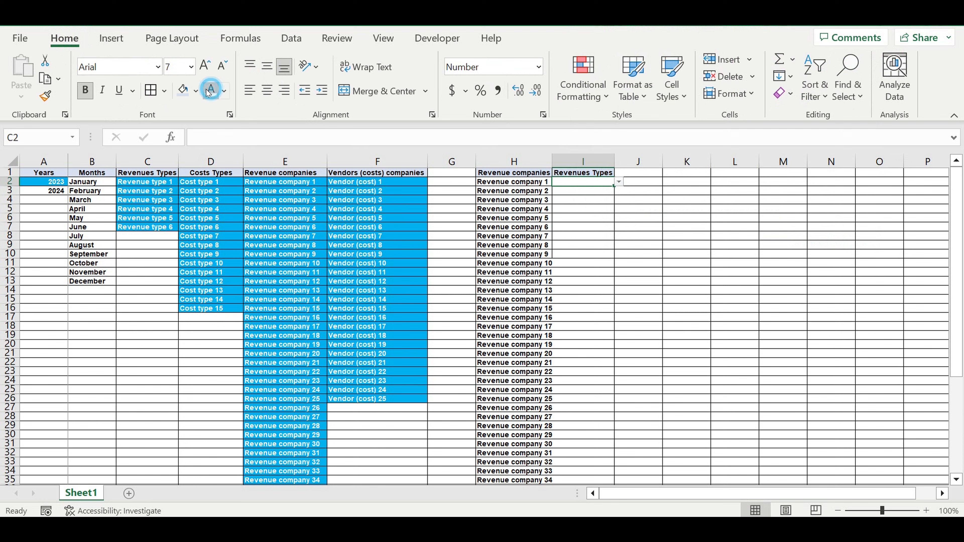
click(196, 91)
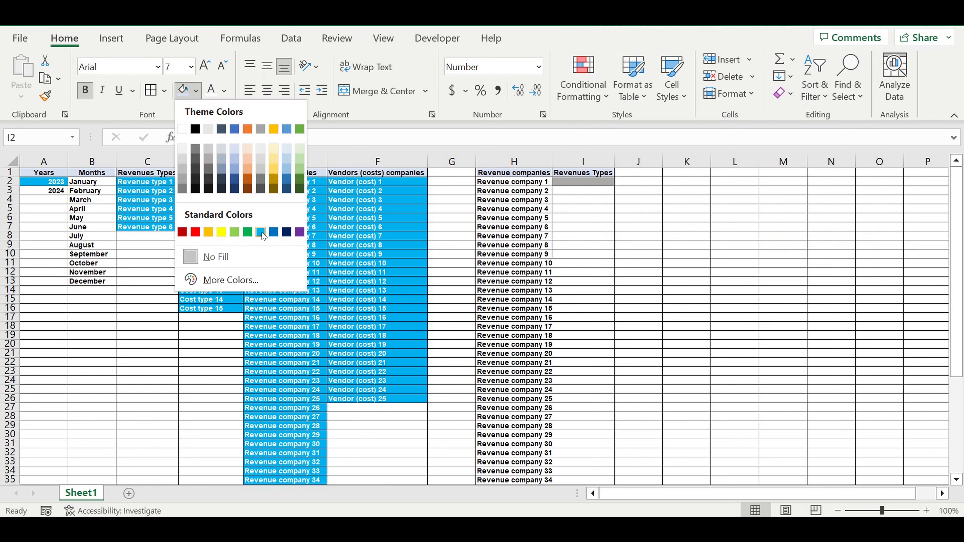
click(261, 232)
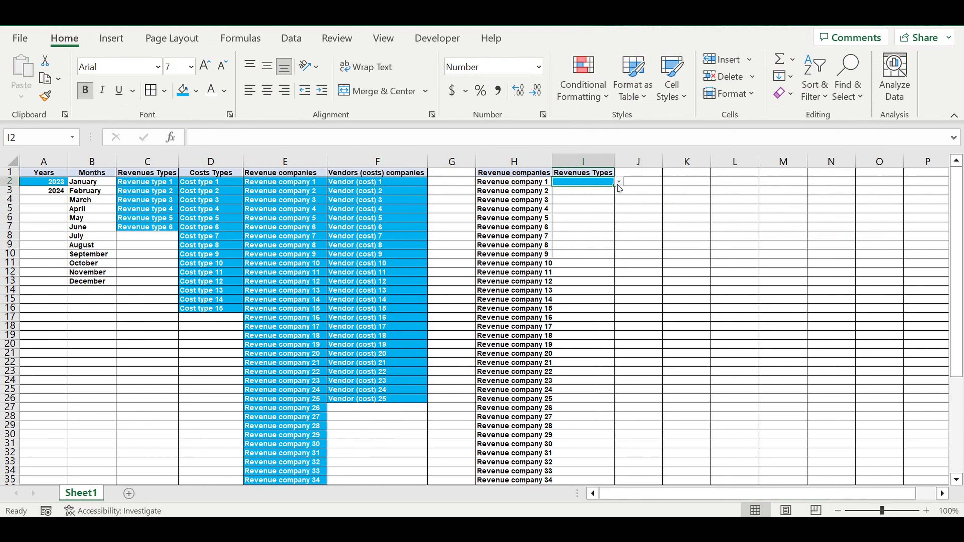
click(619, 182)
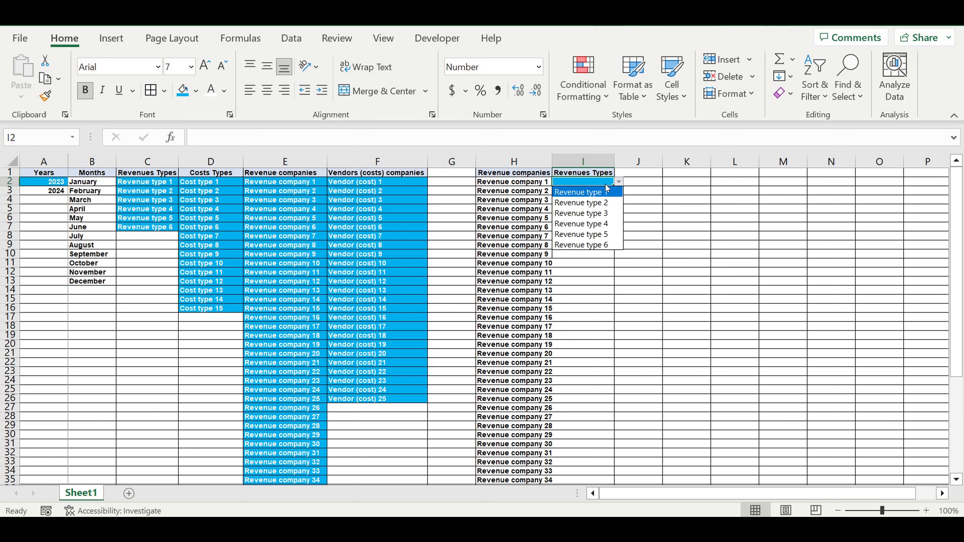
click(601, 193)
click(587, 217)
Copy the "Revenue type 1" validation cell I2 into I3:I12.
click(583, 182)
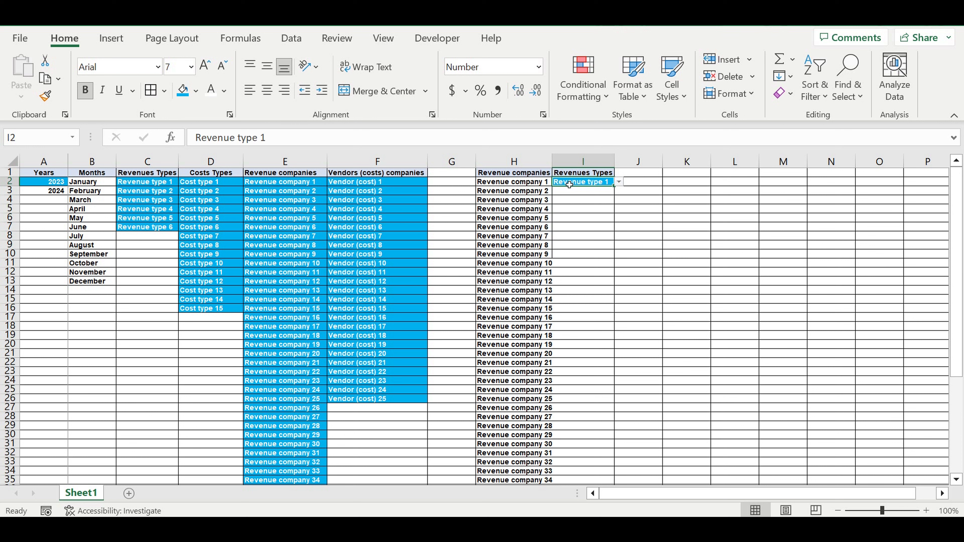
key(ctrl+c)
drag(576, 191, 585, 273)
key(ctrl+v)
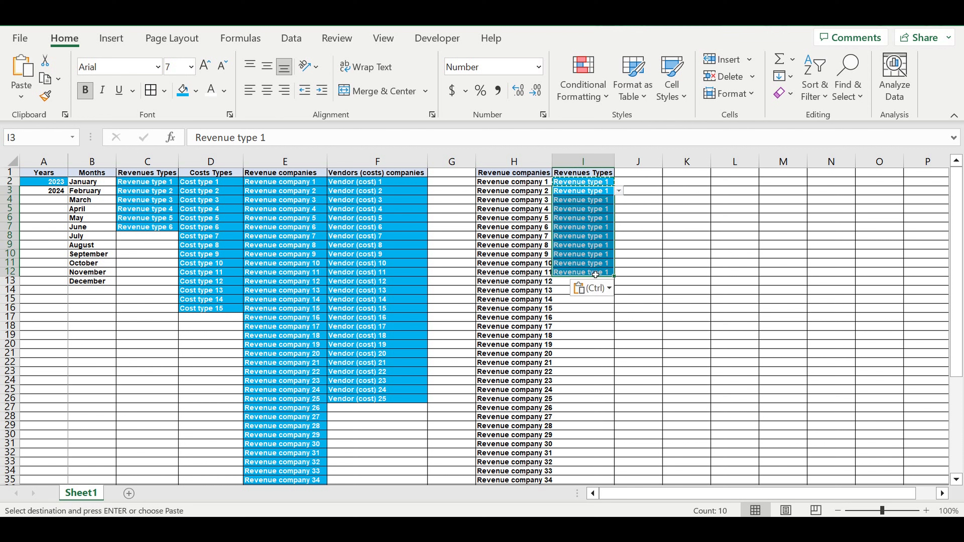
Extend the revenue type series from I12 to produce "Revenue type 2" in I13.
click(595, 275)
drag(614, 276, 622, 291)
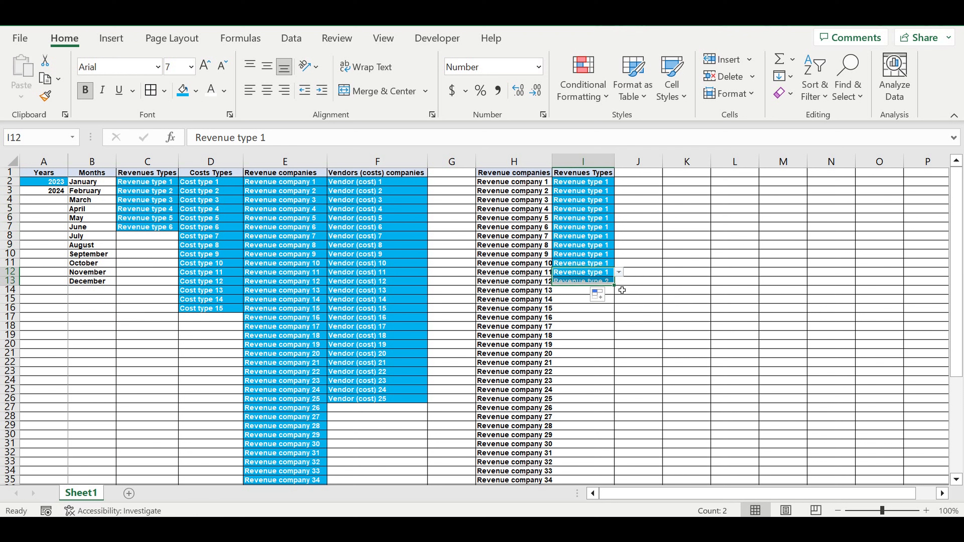
click(607, 283)
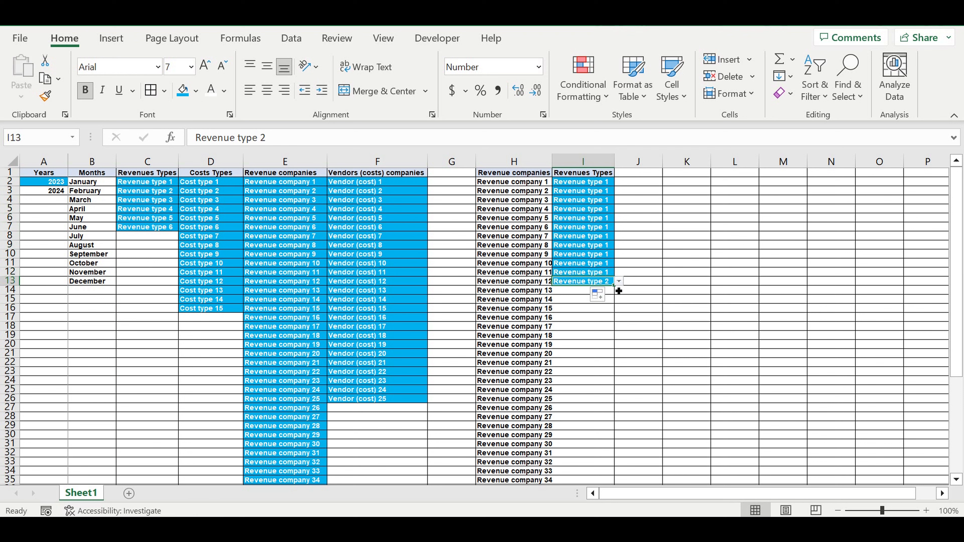
Copy the "Revenue type 2" validation cell I13 into I14:I19.
key(ctrl+c)
drag(575, 292, 577, 334)
key(ctrl+v)
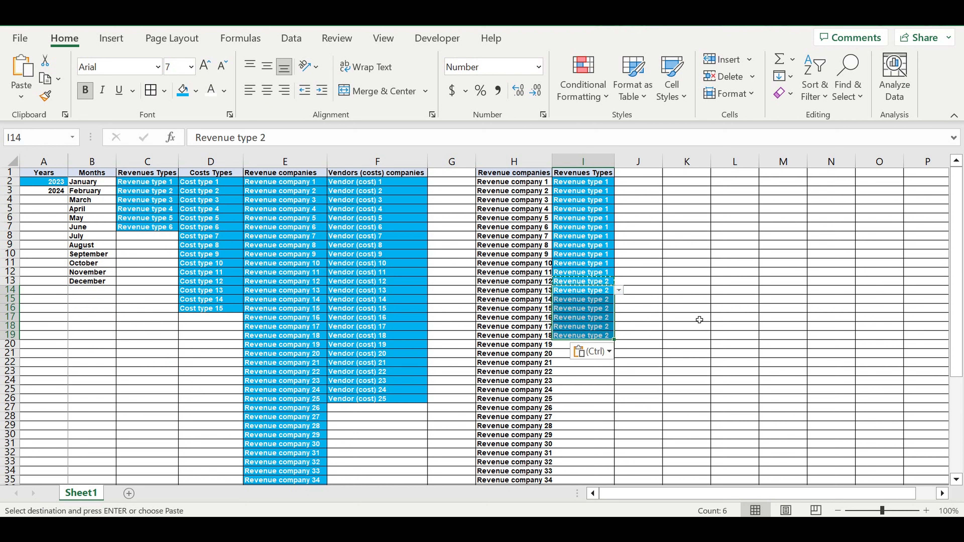
click(699, 320)
Choose "Revenue type 3" from the validation list in I19 and copy that cell into I20:I36.
scroll(641, 286, down, 3)
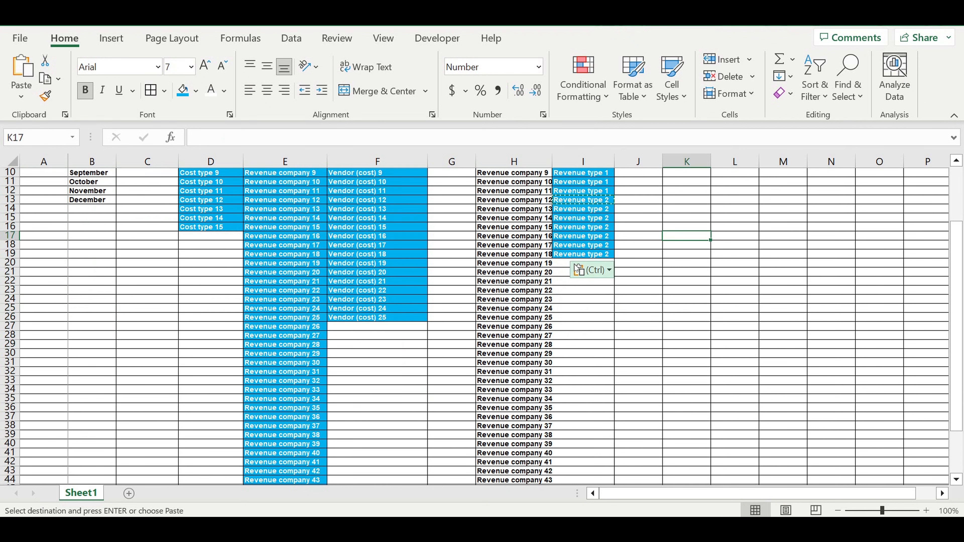
click(582, 254)
click(619, 255)
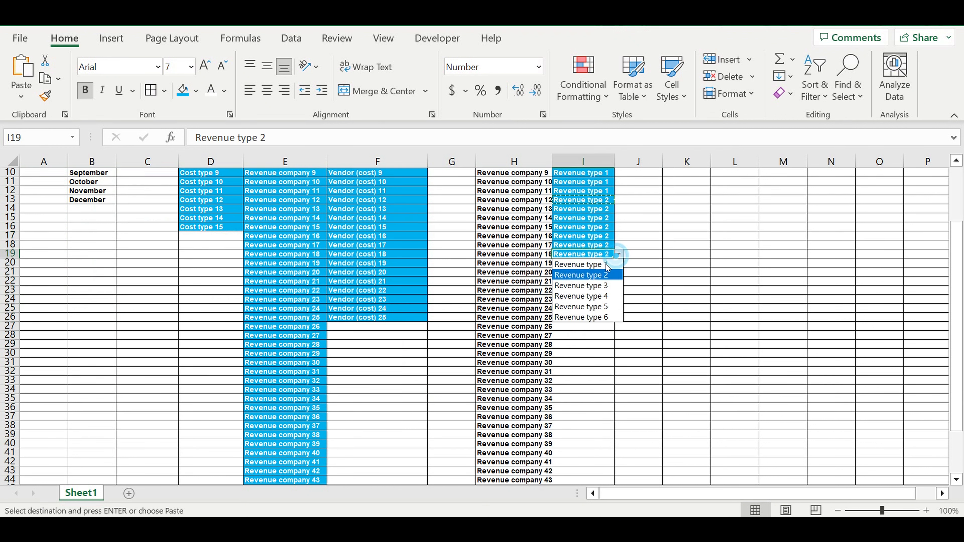
click(595, 285)
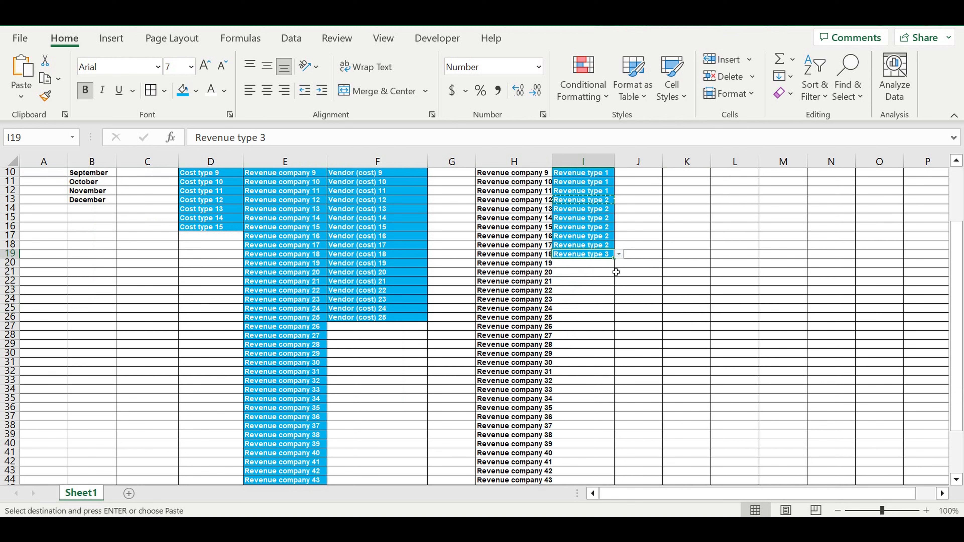
drag(591, 267, 592, 410)
key(ctrl+v)
Choose "Revenue type 4" from the validation list in I36 and copy that cell into I37:I40.
scroll(665, 336, down, 6)
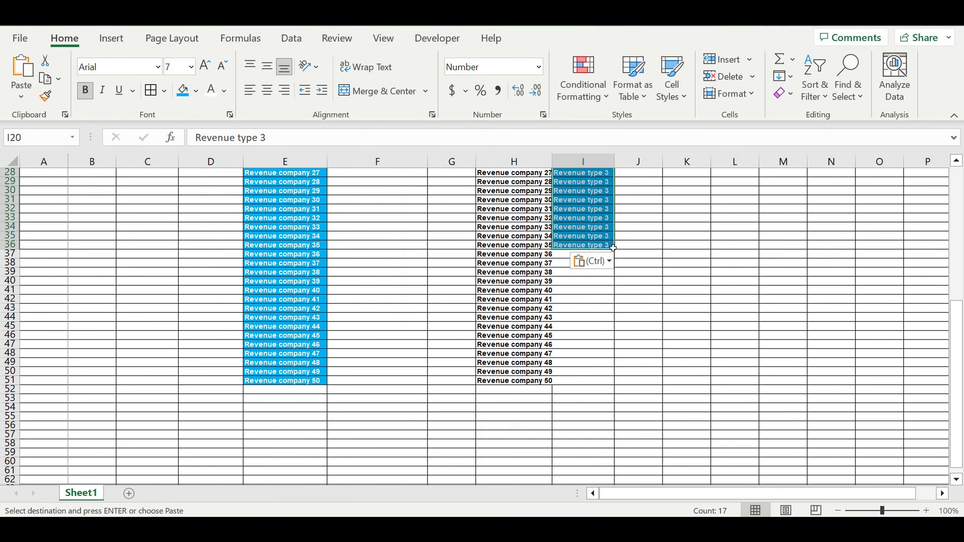
click(609, 246)
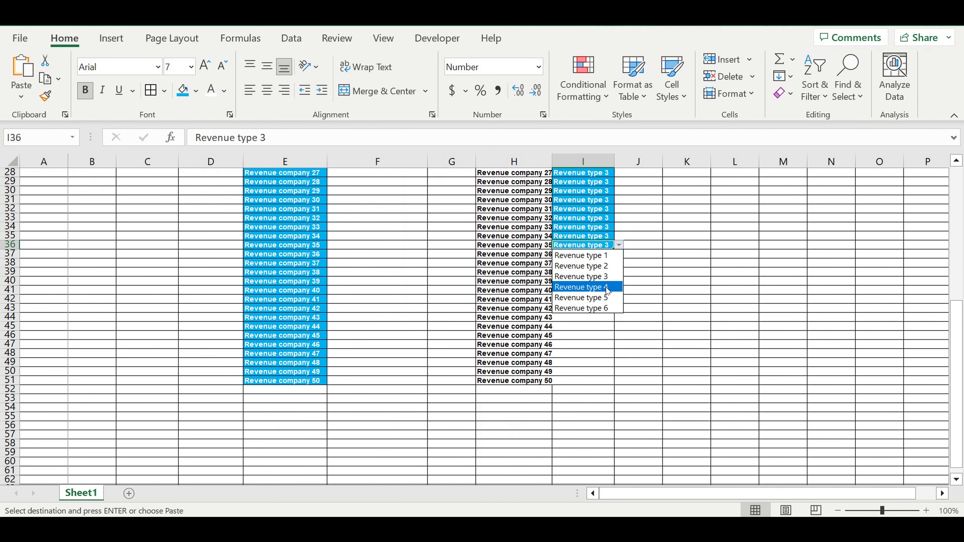
drag(604, 255, 602, 282)
key(ctrl+v)
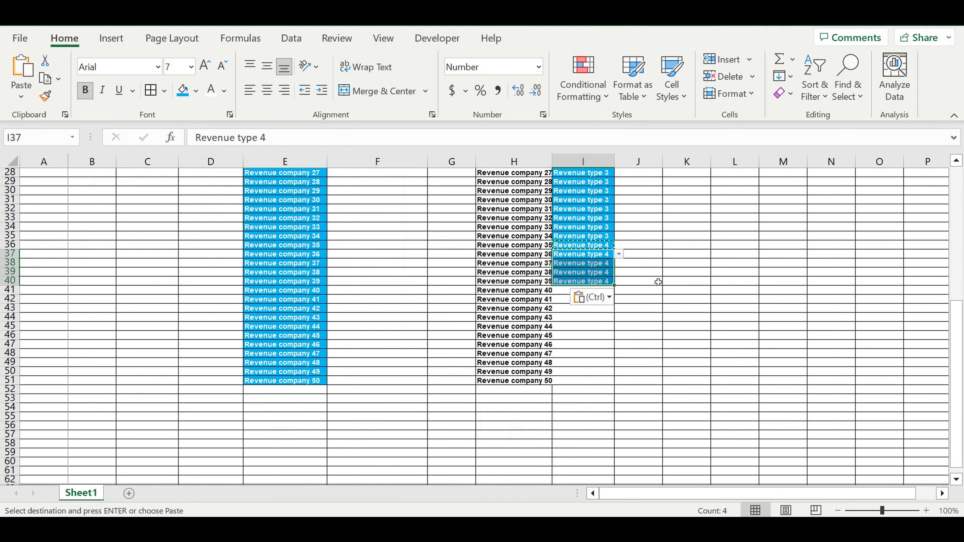
Choose "Revenue type 5" from the validation list in I40 and copy that cell into I41:I44.
click(607, 281)
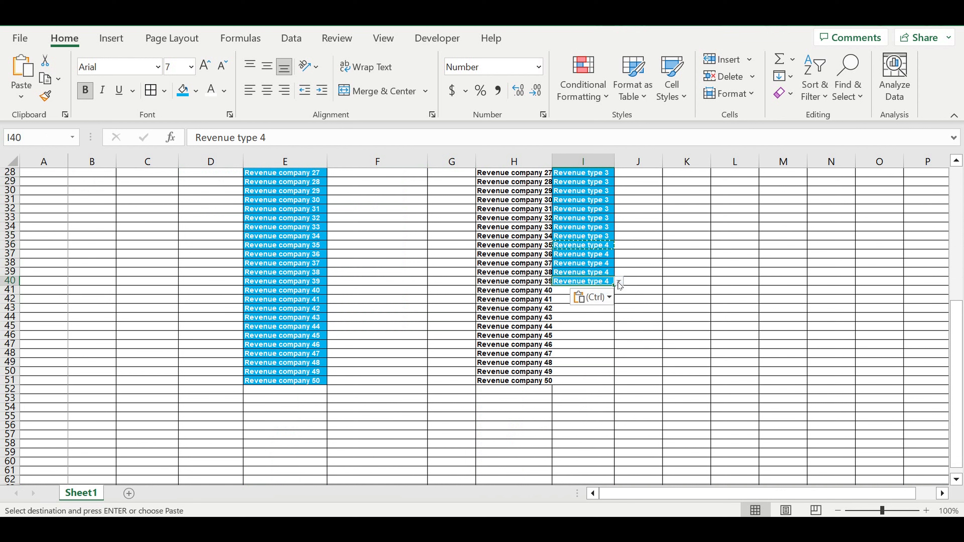
click(619, 282)
click(611, 334)
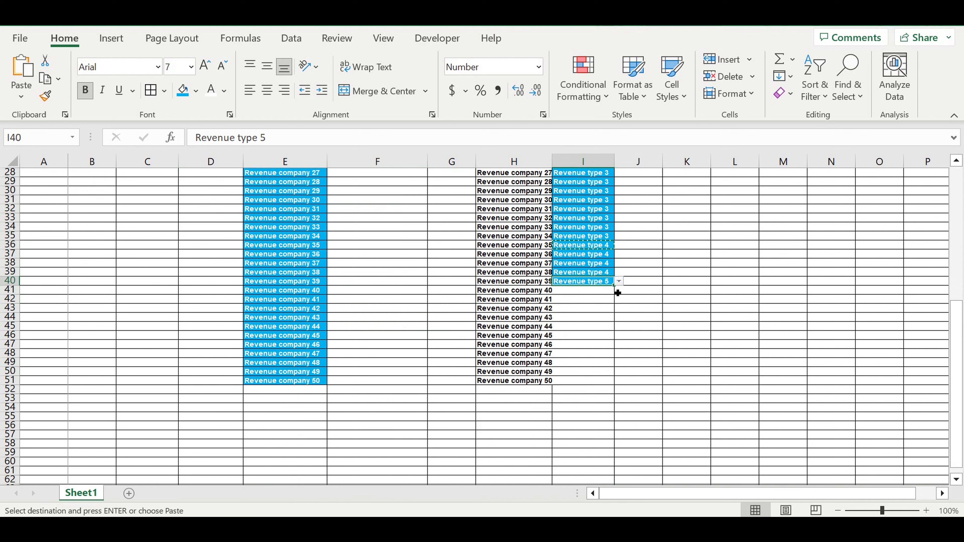
key(ctrl+c)
drag(602, 295, 604, 321)
key(ctrl+v)
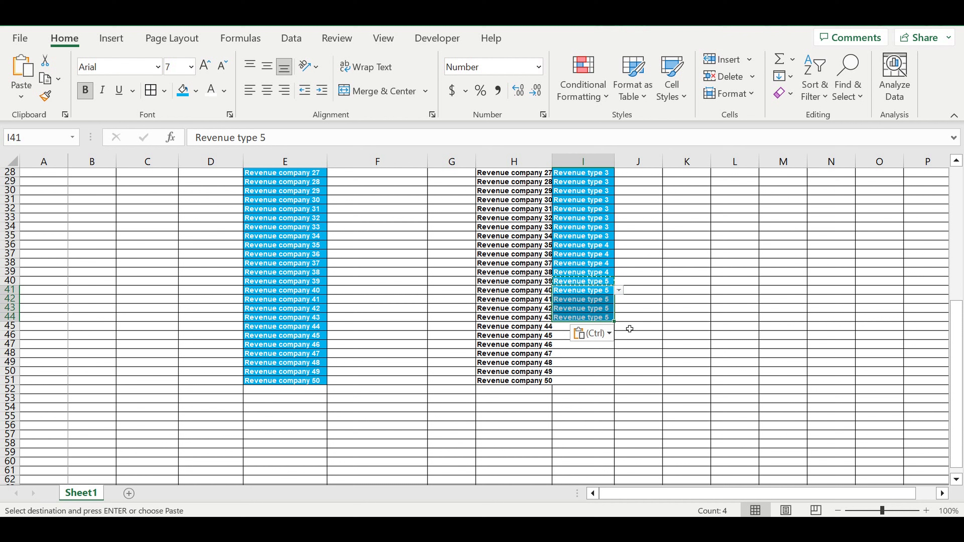
Choose "Revenue type 6" from the validation list in I44 and extend the series down to I51.
click(602, 319)
click(619, 317)
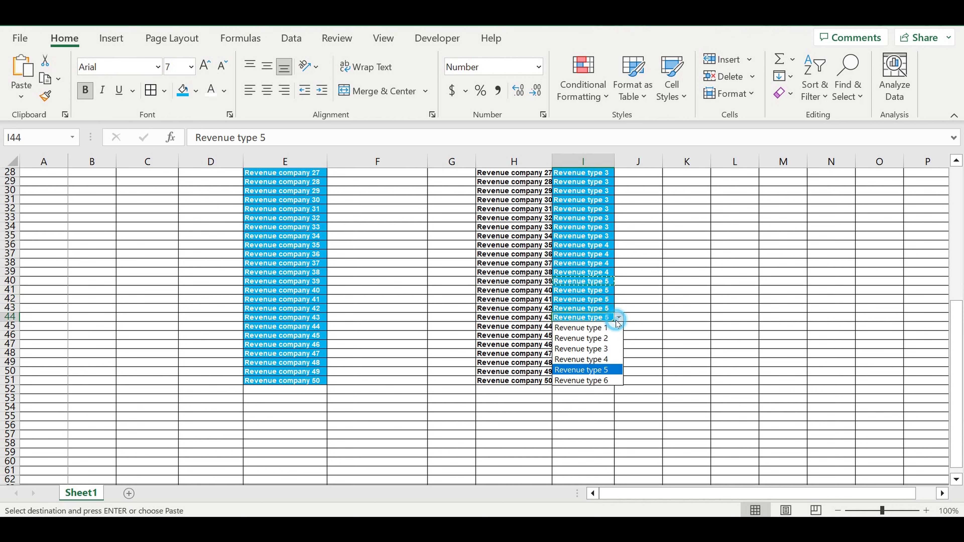
click(613, 381)
drag(614, 323, 608, 395)
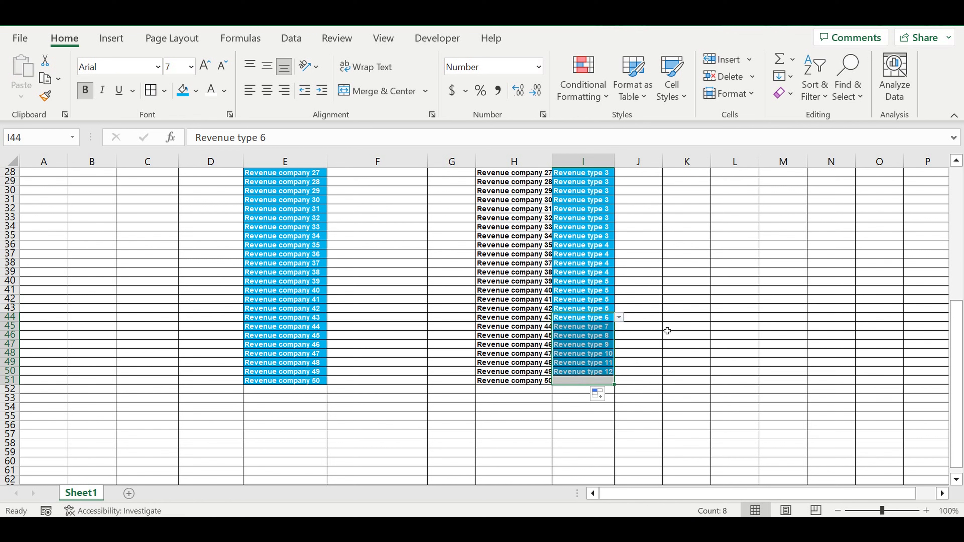
Autofit the width of column H to the revenue company names.
click(671, 317)
scroll(626, 274, up, 9)
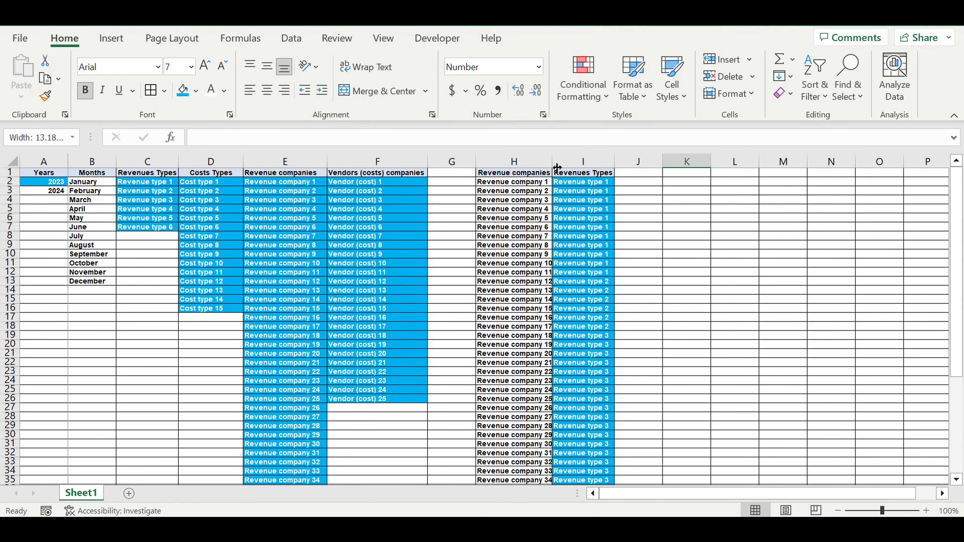
double_click(557, 168)
Review which revenue type is assigned to each revenue company in columns H and I.
drag(530, 172, 585, 371)
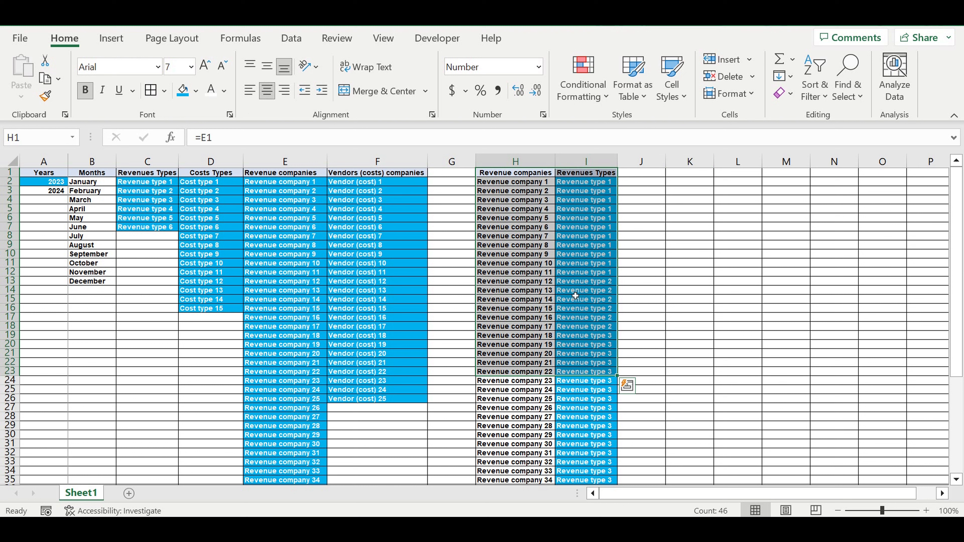
click(576, 218)
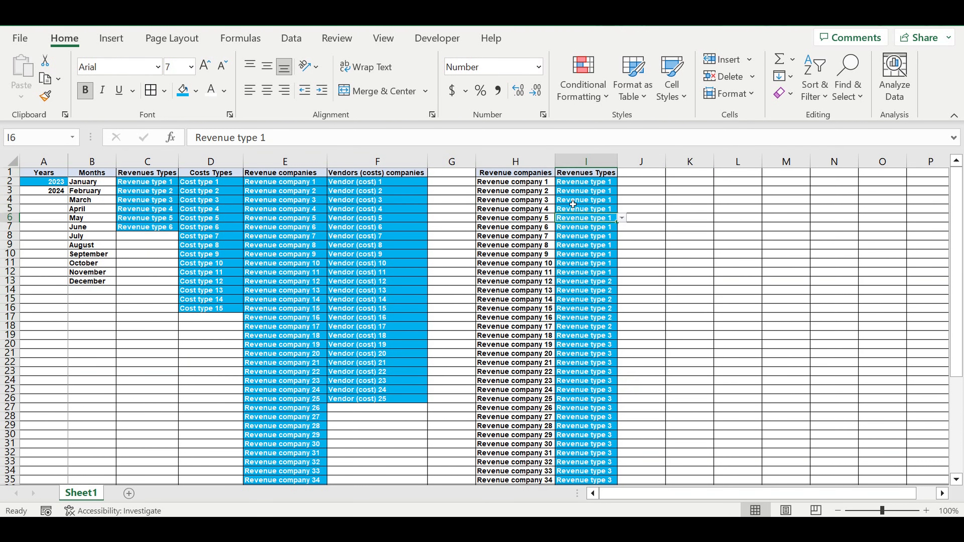
drag(526, 183, 516, 376)
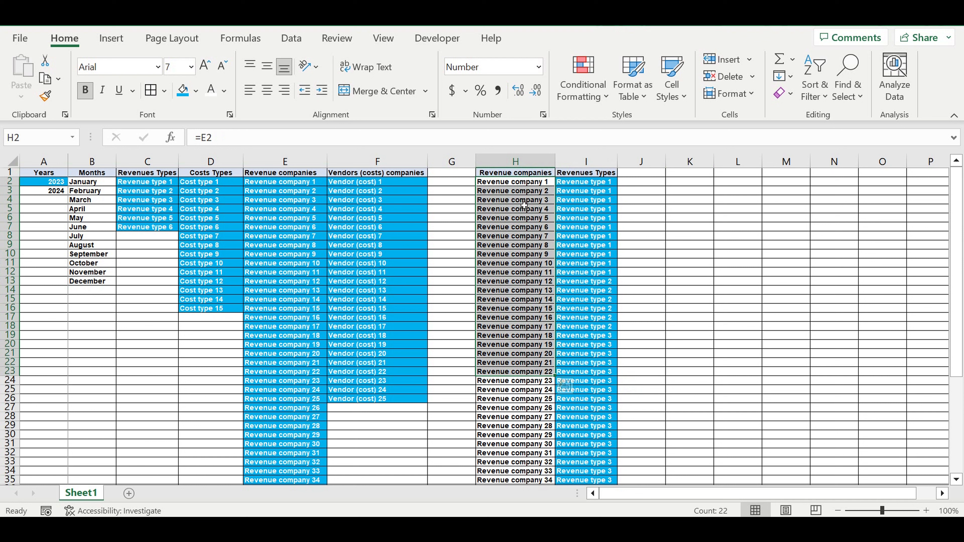
drag(520, 184, 516, 425)
drag(587, 185, 587, 354)
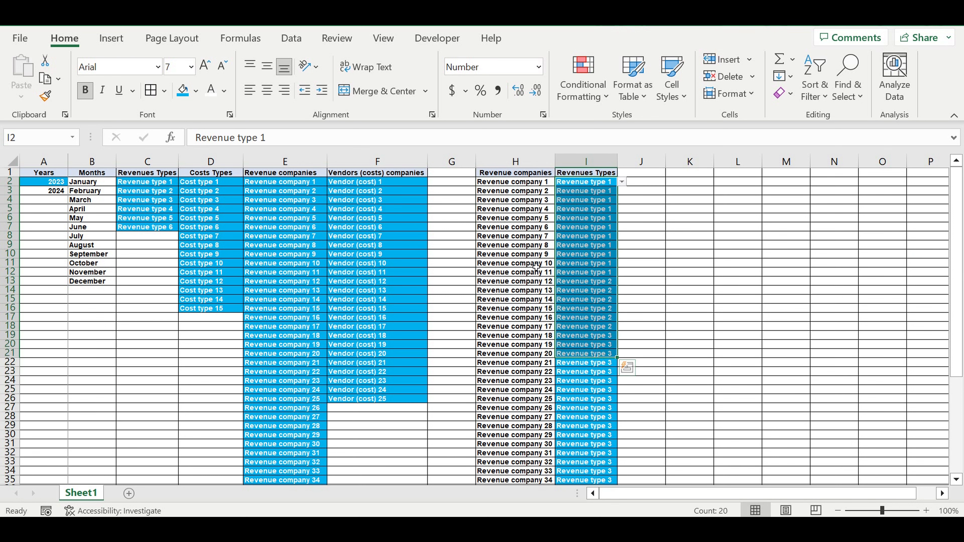
scroll(537, 265, down, 3)
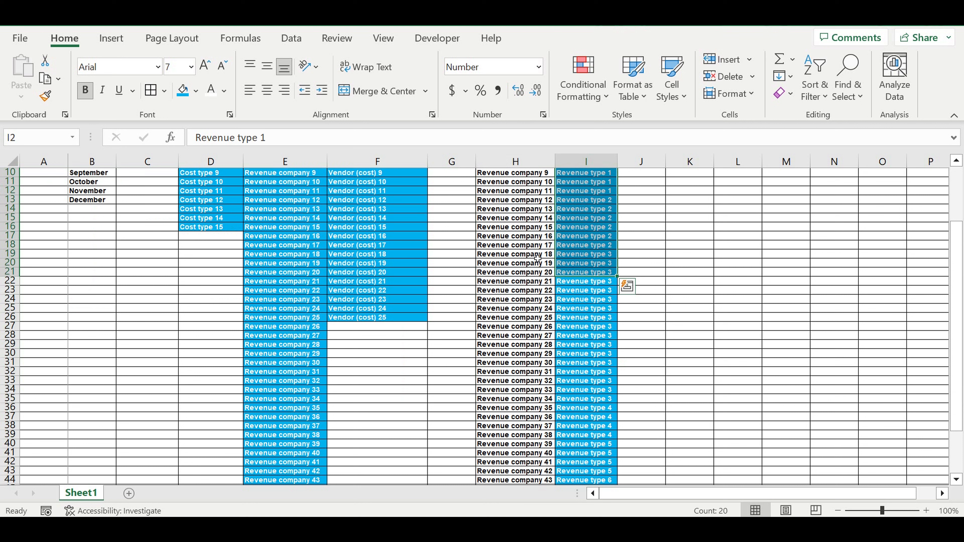
click(531, 286)
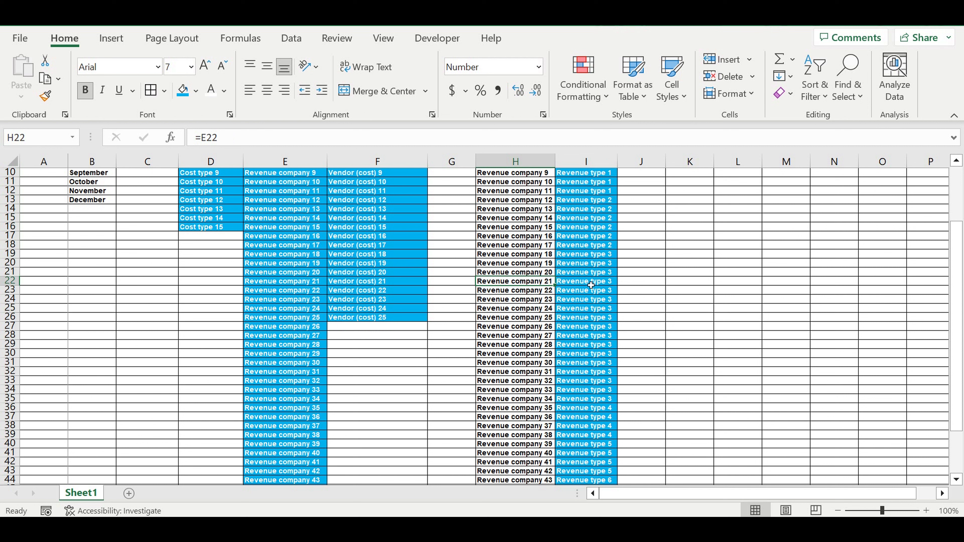
click(591, 283)
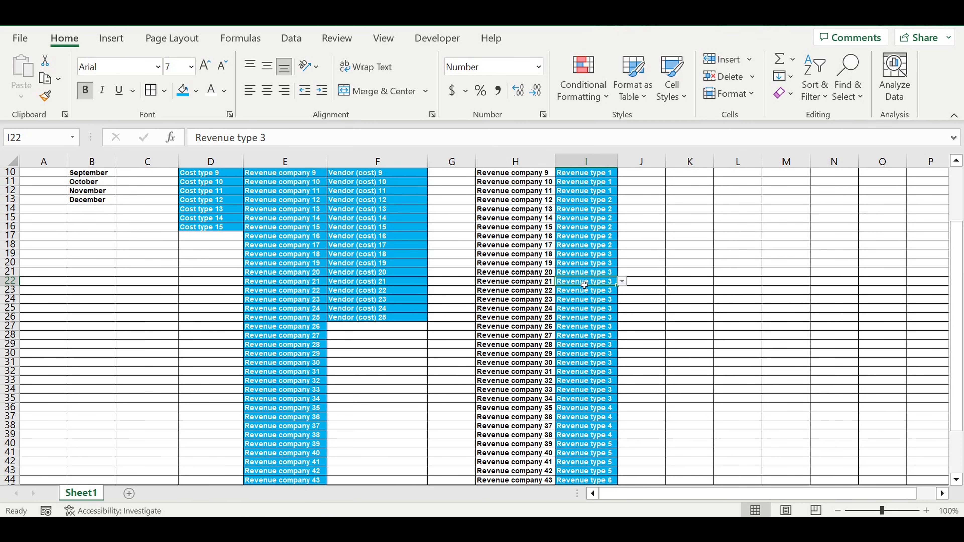
scroll(642, 267, up, 3)
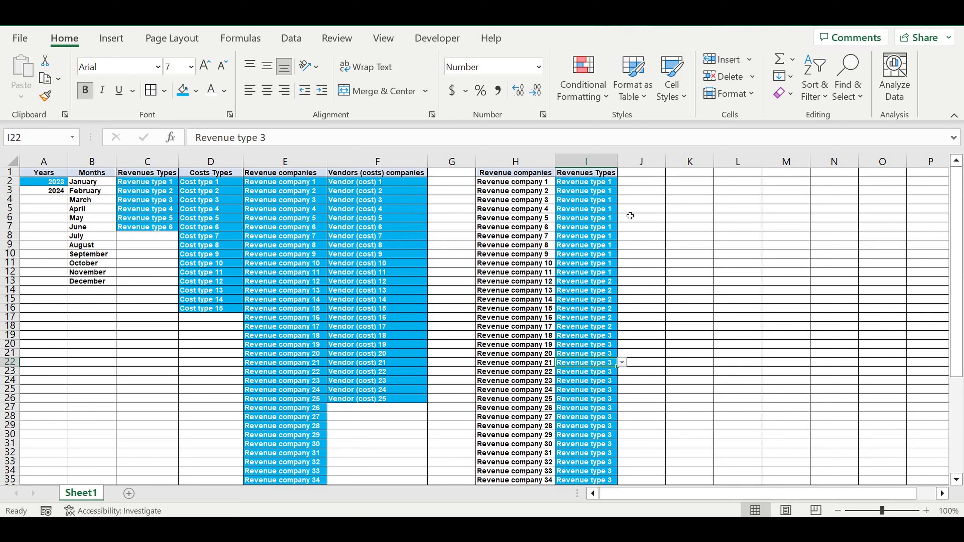
Copy the header cells H1:I1 to K1:L1 to start the vendor table.
click(660, 210)
click(689, 177)
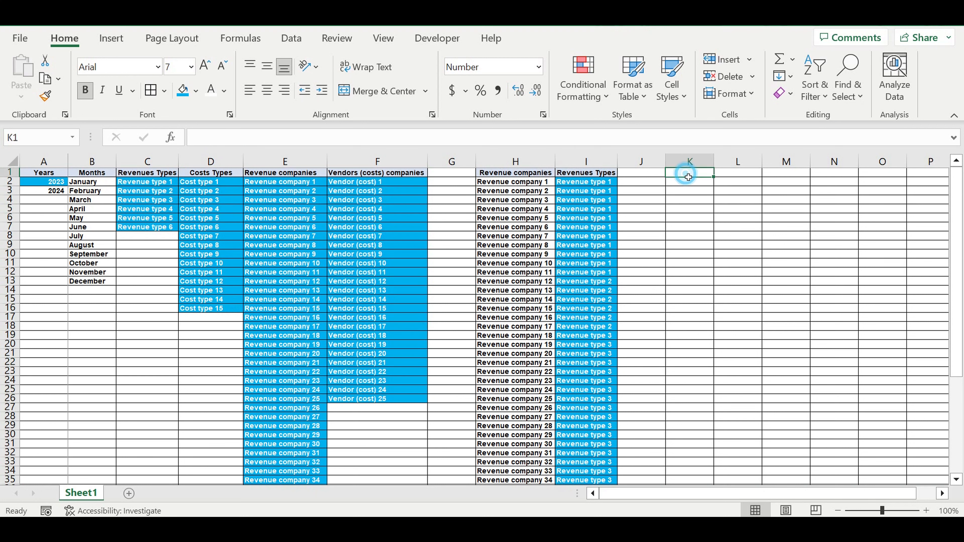
drag(516, 173, 570, 174)
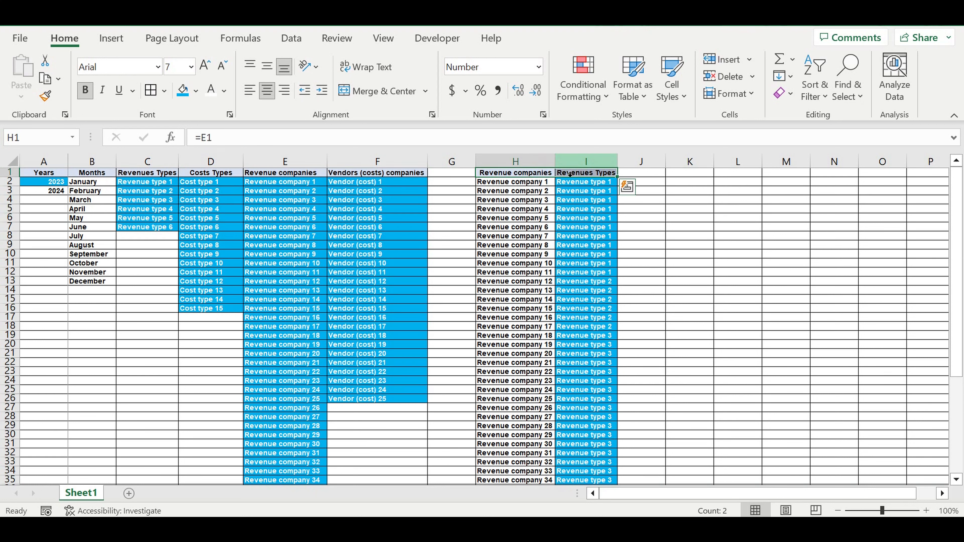
key(ctrl+c)
click(682, 173)
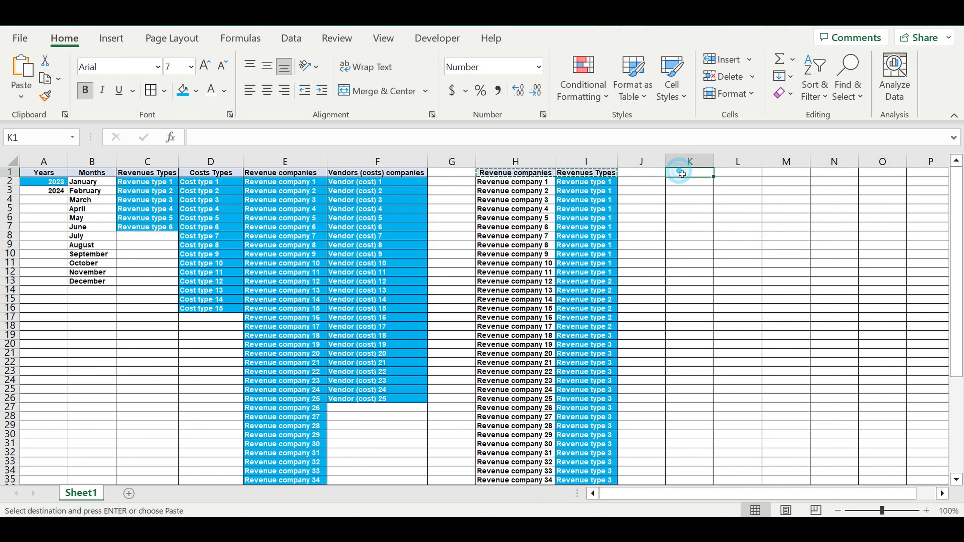
key(ctrl+v)
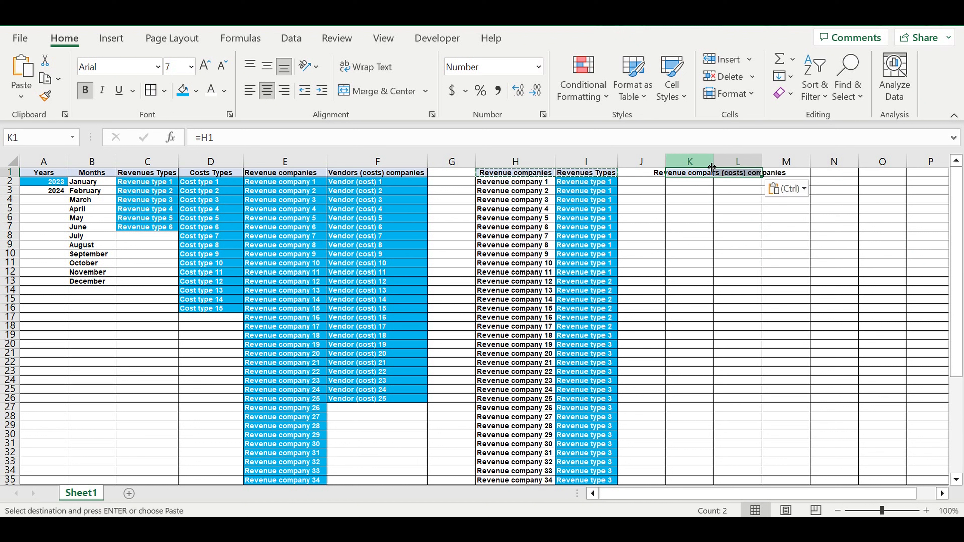
Link header K1 to the vendor companies header with =F1 and autofit column K.
click(705, 176)
text(=)
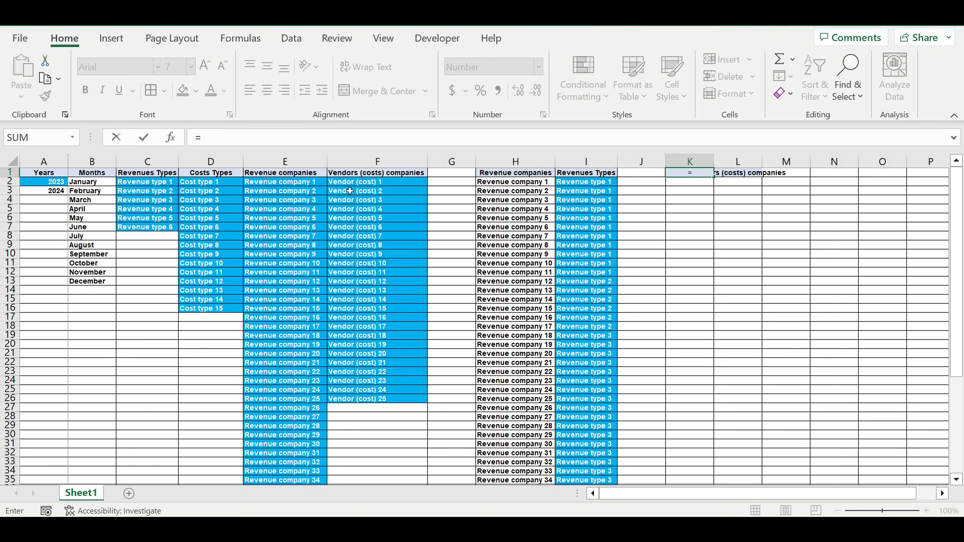
click(353, 175)
key(Return)
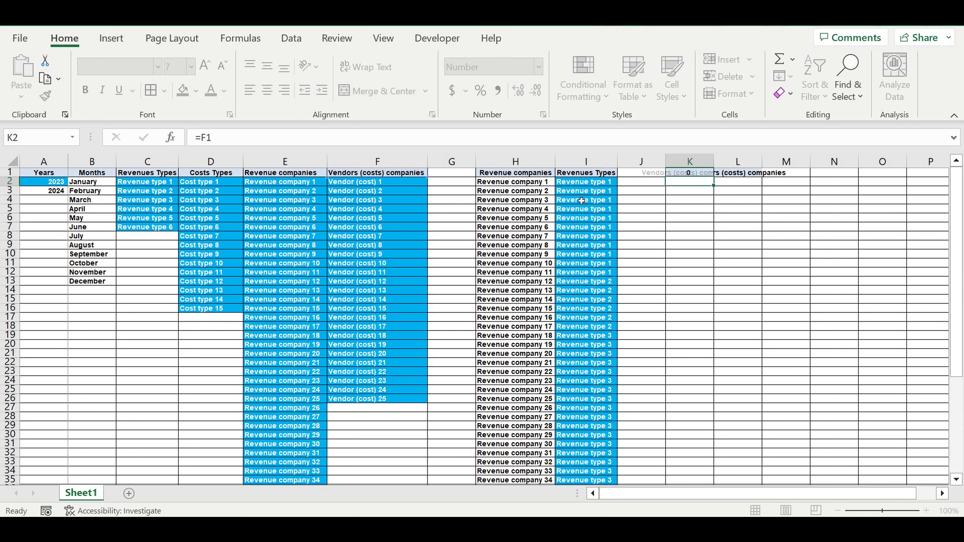
double_click(713, 162)
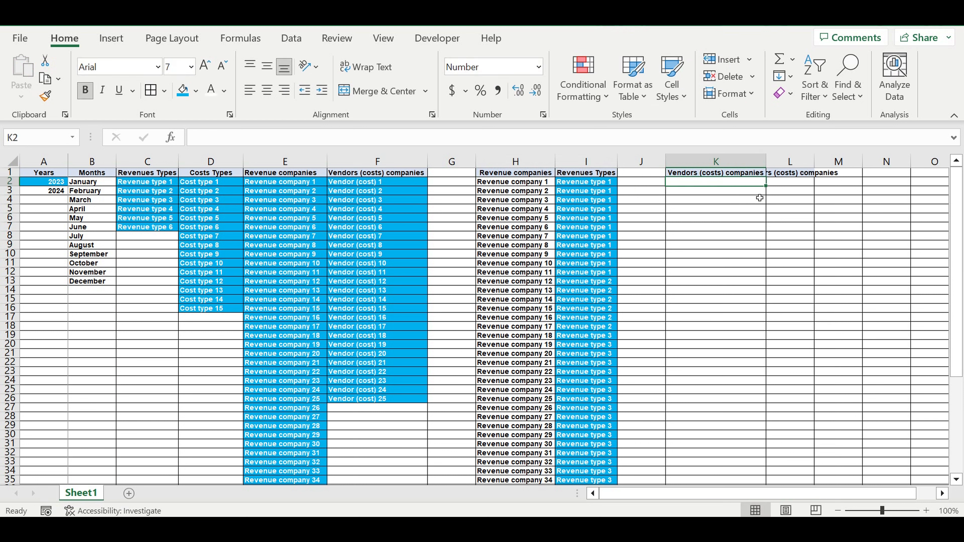
Link header L1 to the "Costs Types" header in D1.
click(786, 208)
click(796, 177)
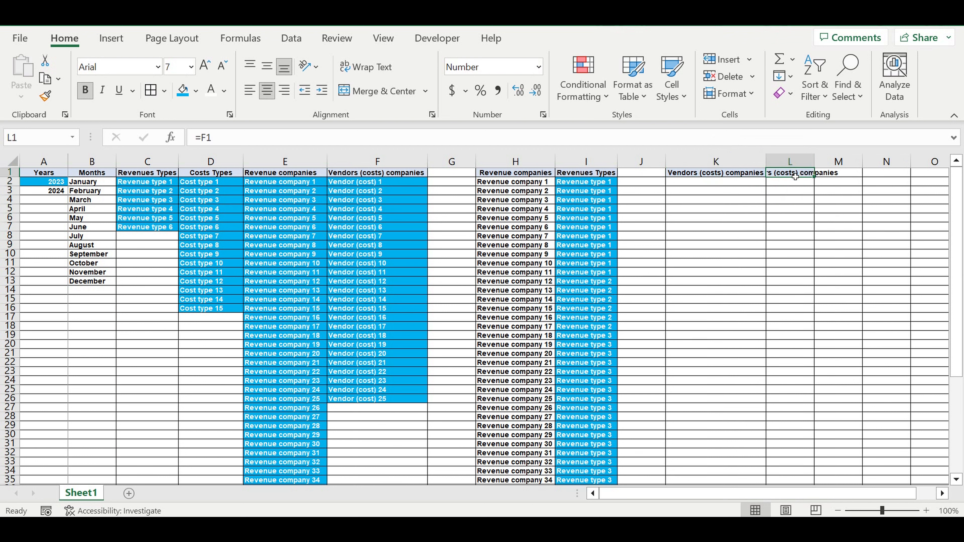
text(=)
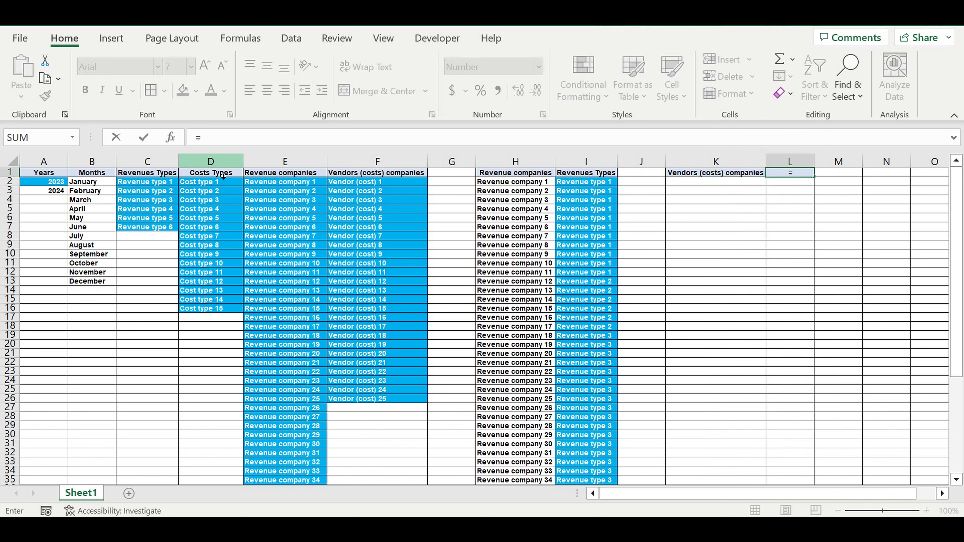
click(207, 177)
key(Return)
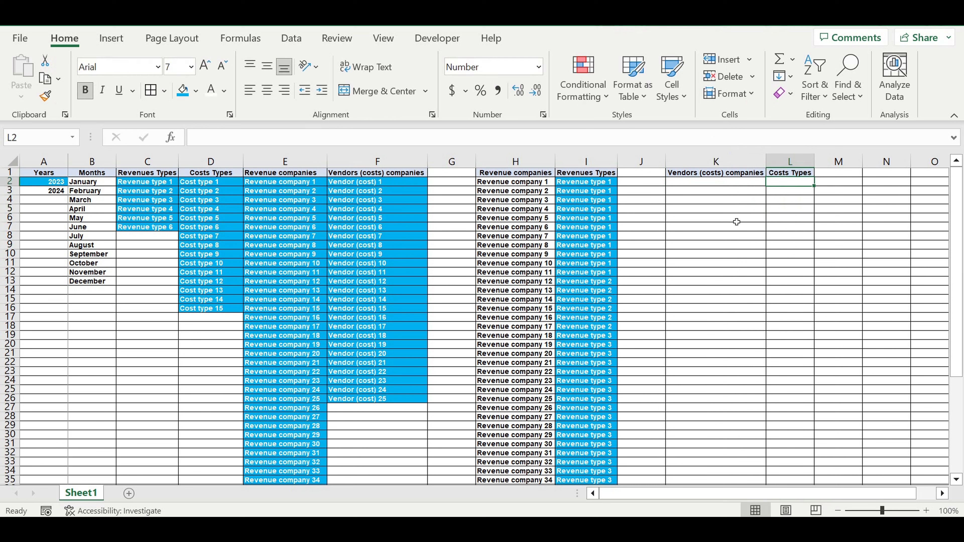
Enter =F2 in K2 and fill the formula down to K26 to list the vendors.
click(738, 186)
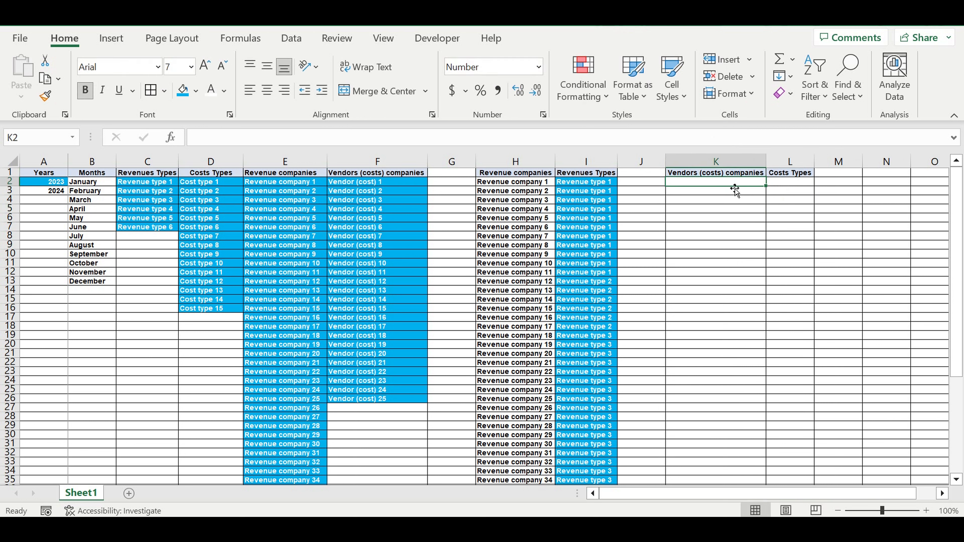
text(=)
click(349, 184)
key(Return)
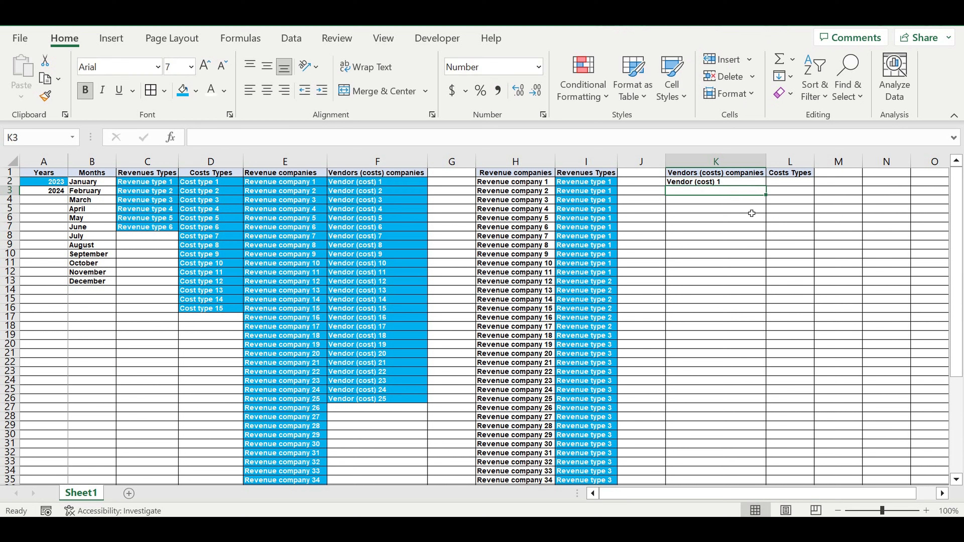
click(748, 185)
drag(763, 195, 721, 408)
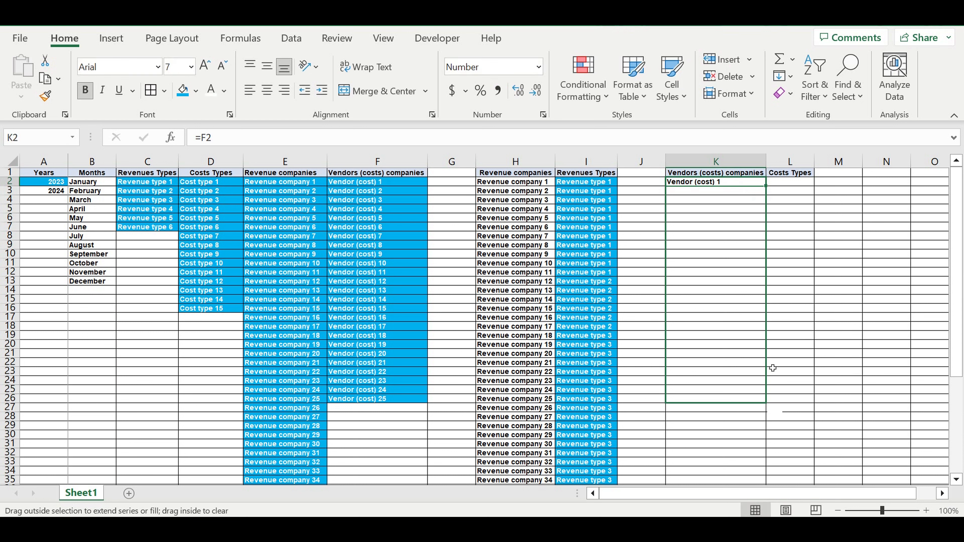
drag(772, 368, 773, 370)
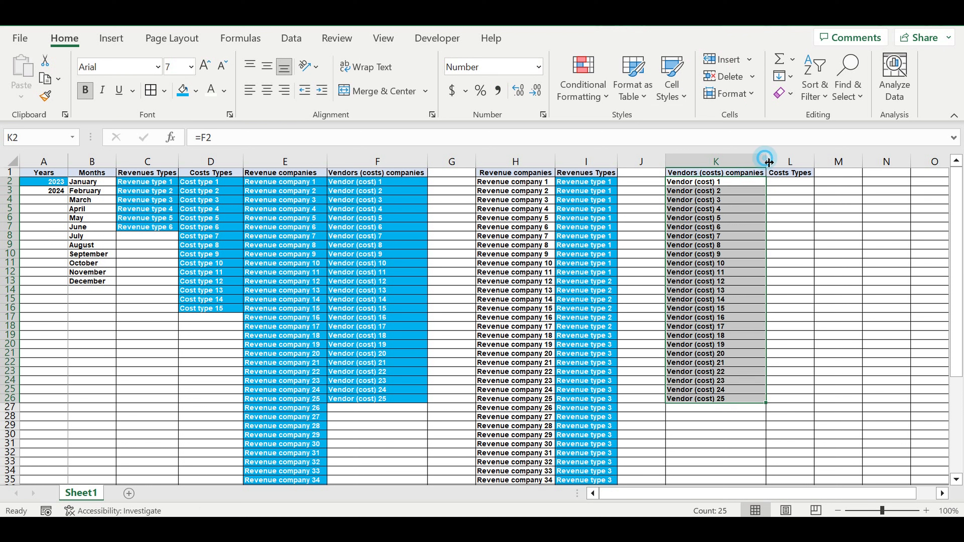
drag(789, 185, 793, 402)
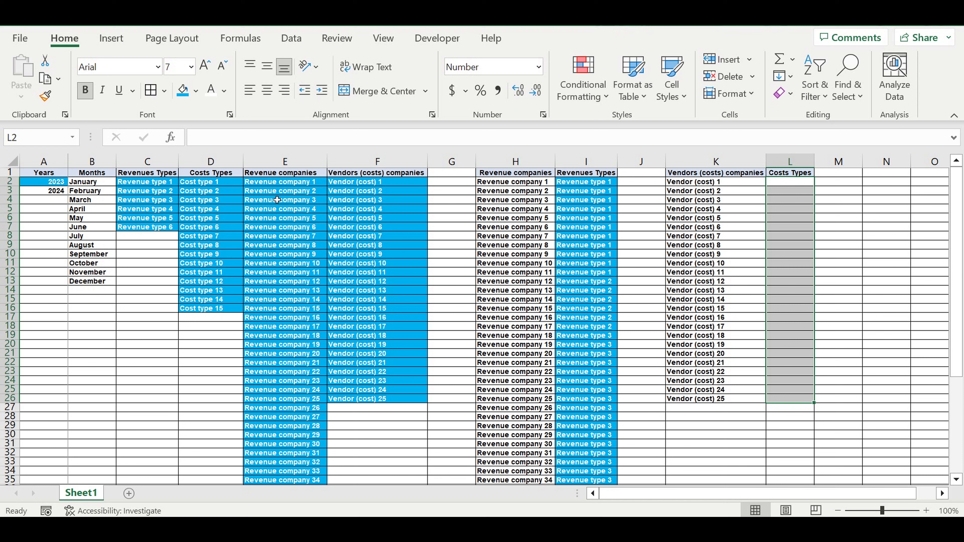
drag(205, 184, 218, 306)
drag(811, 189, 790, 308)
drag(692, 183, 729, 336)
Add a list data validation with an in-cell dropdown to L2, using the cost types in =$D$2:$D$16 as the source.
click(793, 185)
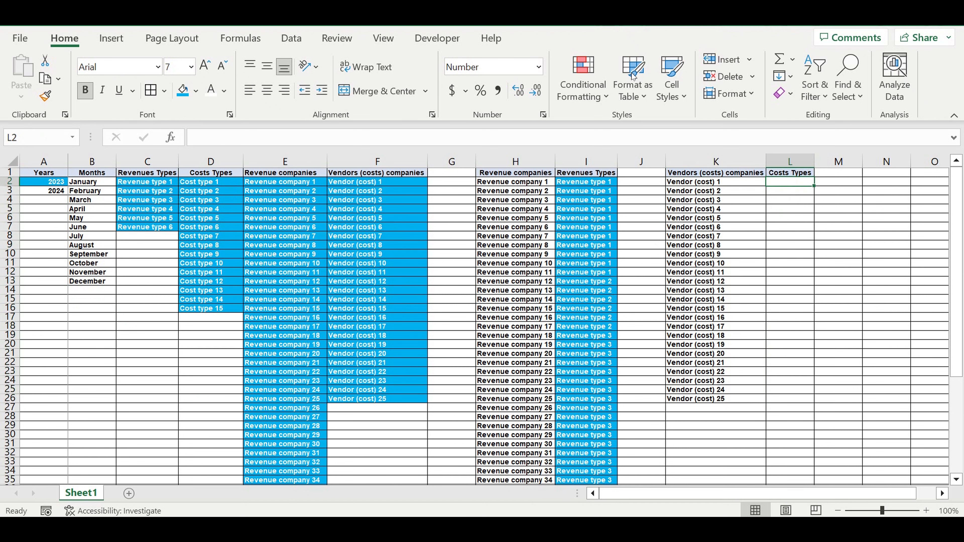
click(292, 38)
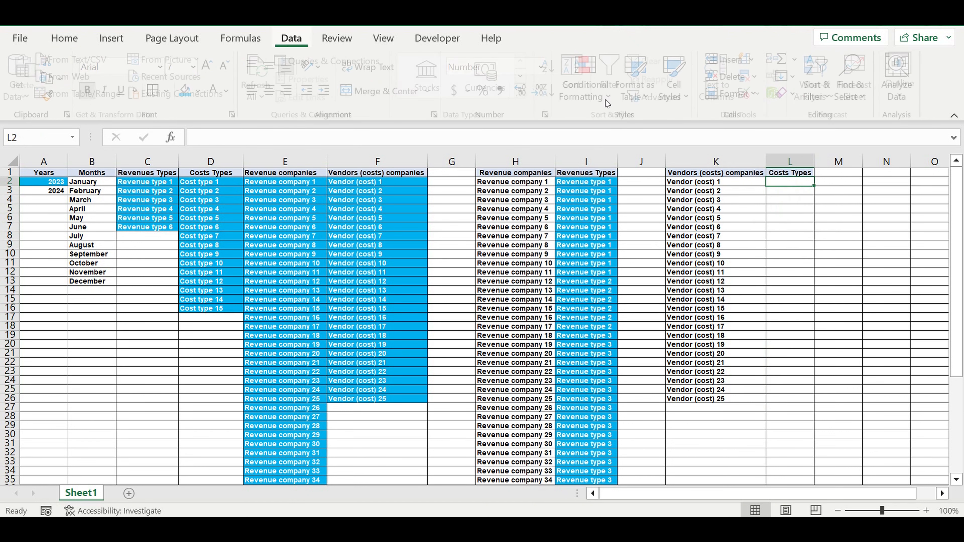
click(762, 94)
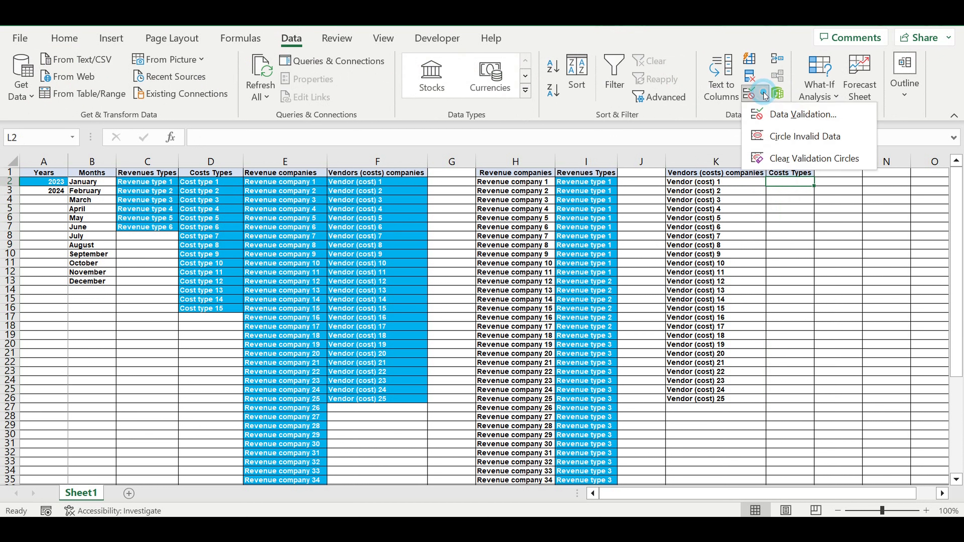
click(783, 114)
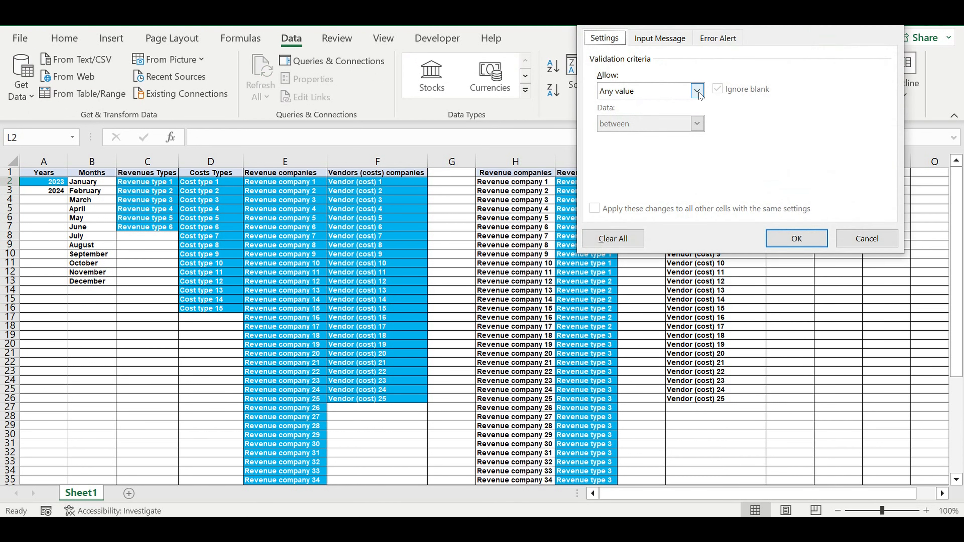
click(697, 91)
click(628, 124)
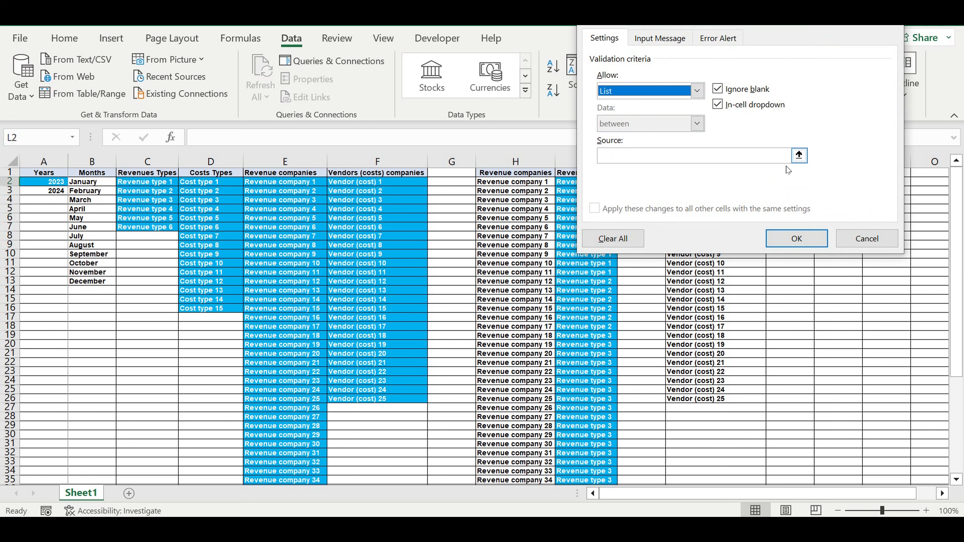
click(798, 155)
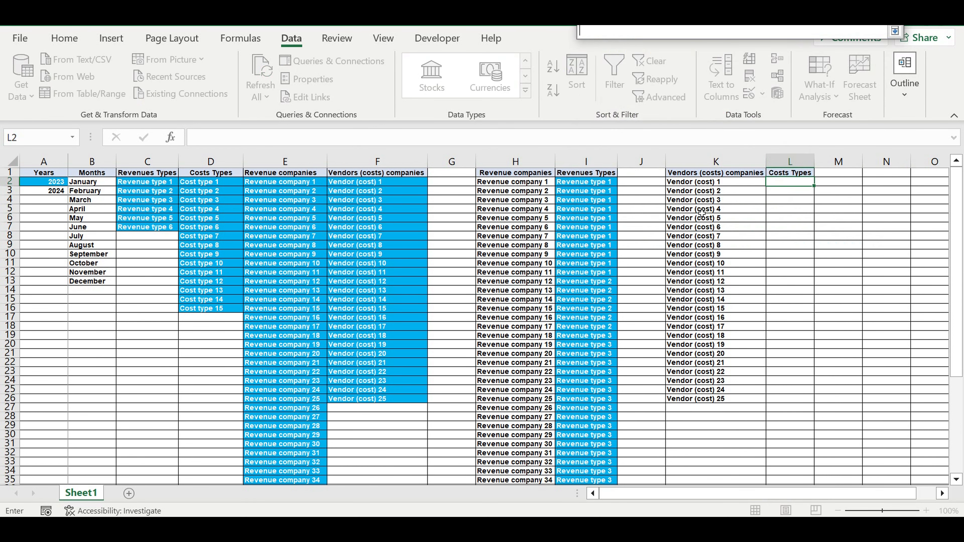
drag(194, 182, 212, 309)
key(Return)
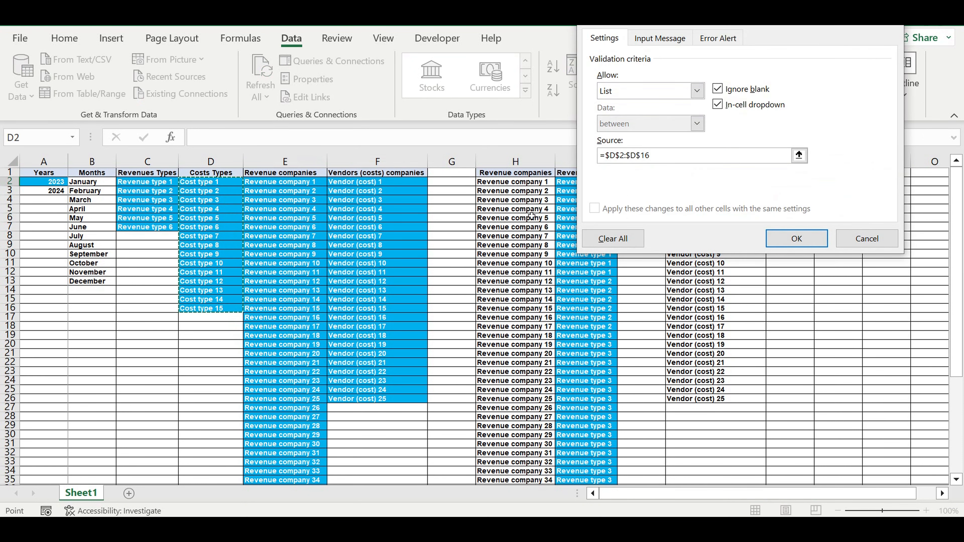
click(803, 241)
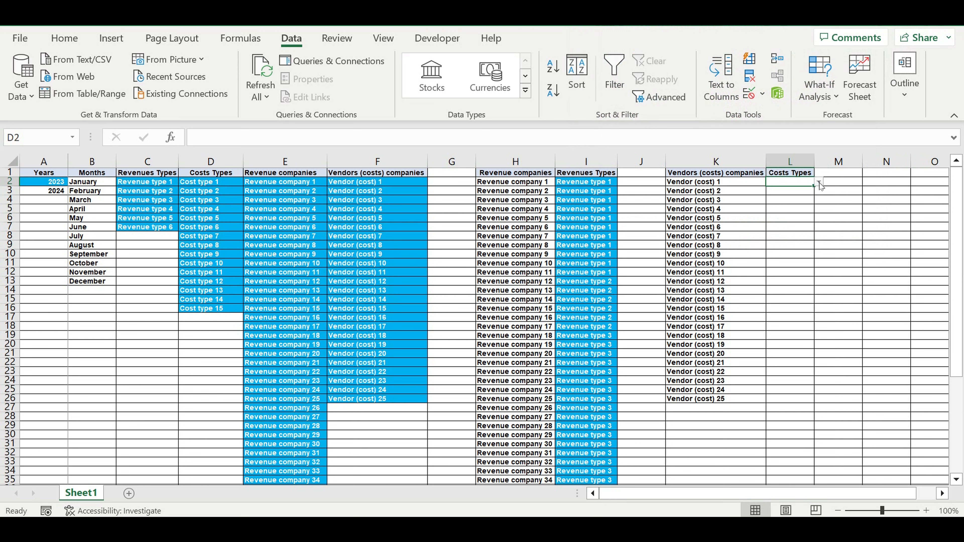
Choose Cost type 1 from the dropdown in L2 and format the cell with a blue fill and white font.
click(819, 183)
click(798, 193)
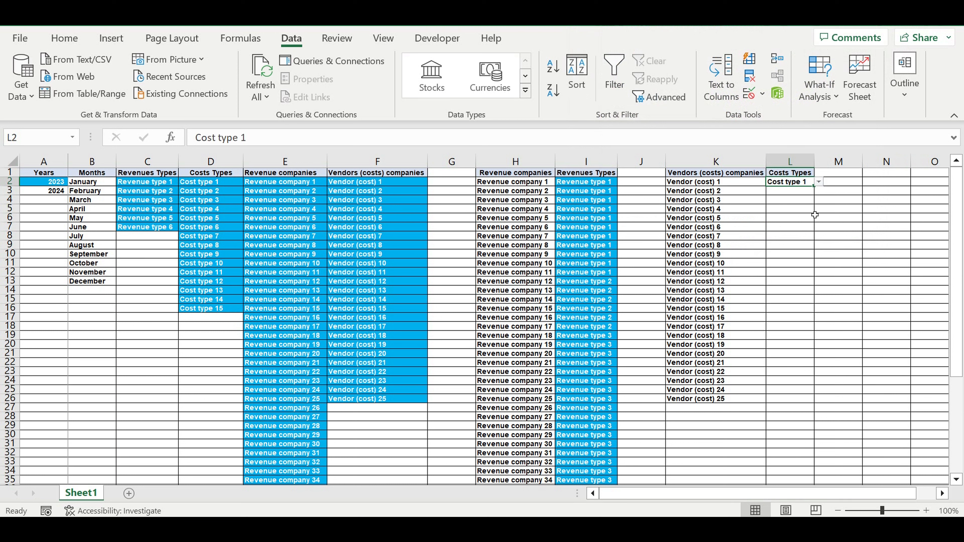
click(64, 38)
click(182, 90)
click(212, 93)
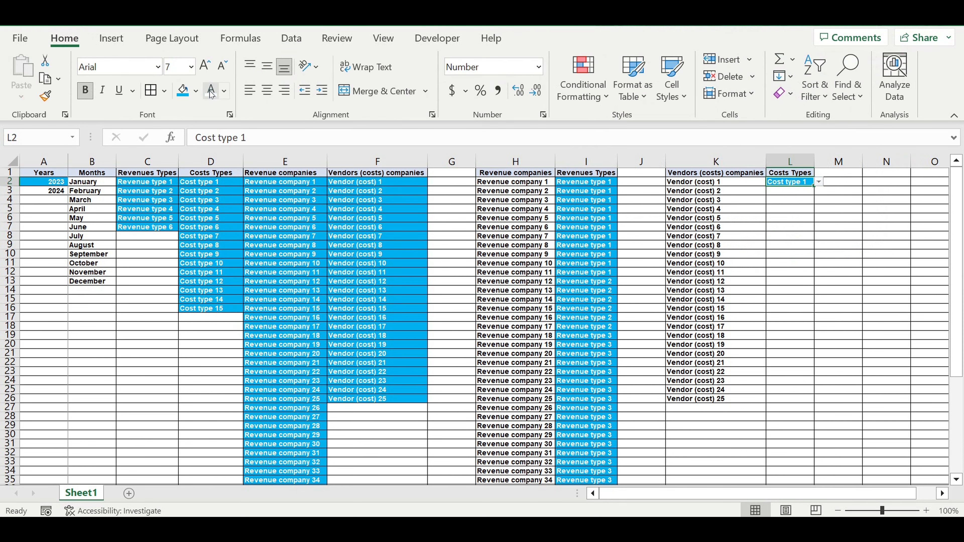
Fill the cost type in L2 down to L4 as a series.
click(784, 212)
click(791, 183)
drag(815, 186, 815, 213)
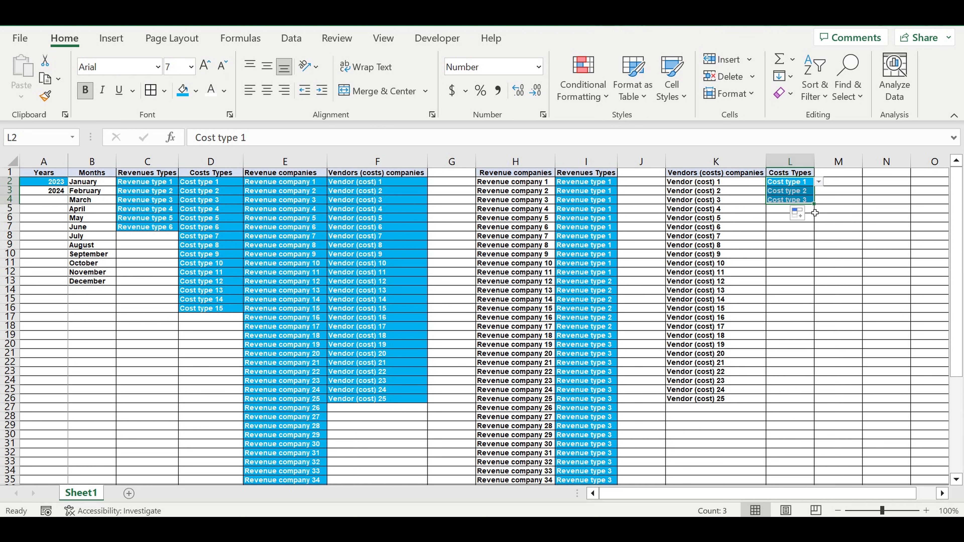
Set L4 to Cost type 2 from its dropdown and copy the cell to L5:L6.
click(807, 202)
click(818, 200)
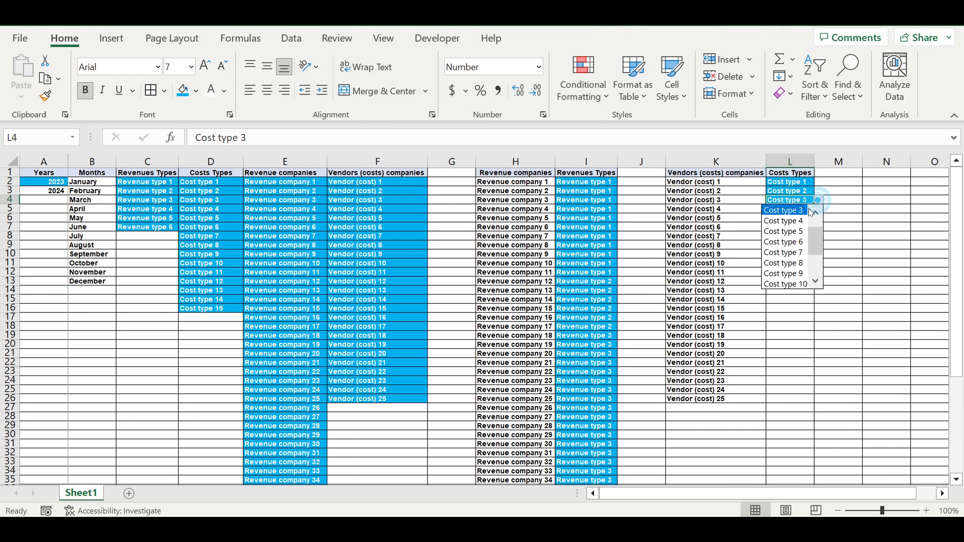
drag(818, 233, 818, 222)
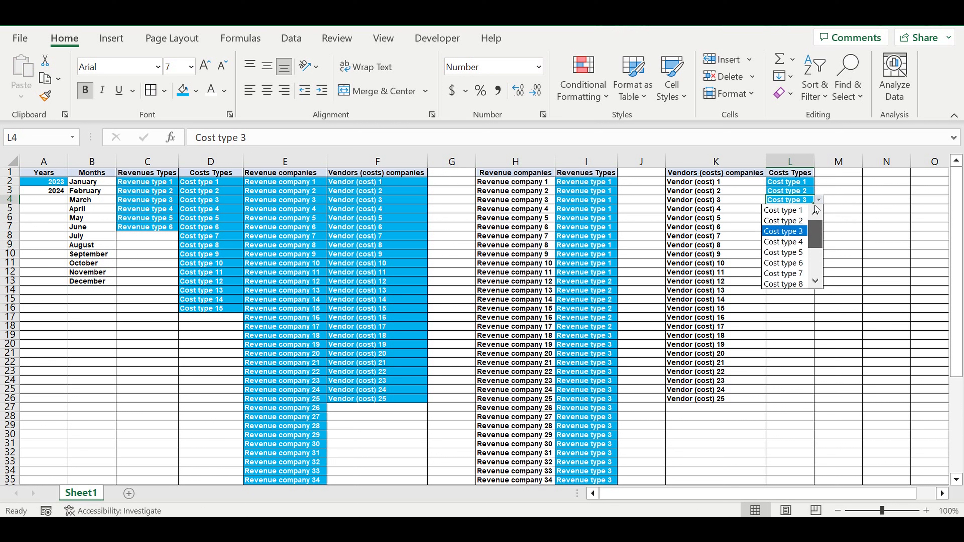
click(801, 221)
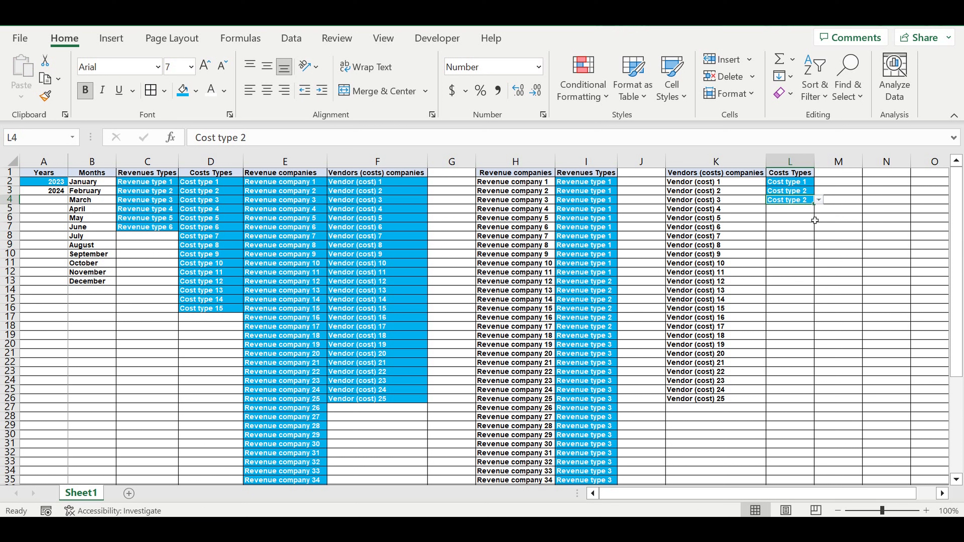
key(ctrl+c)
drag(797, 209, 797, 217)
key(ctrl+v)
click(706, 272)
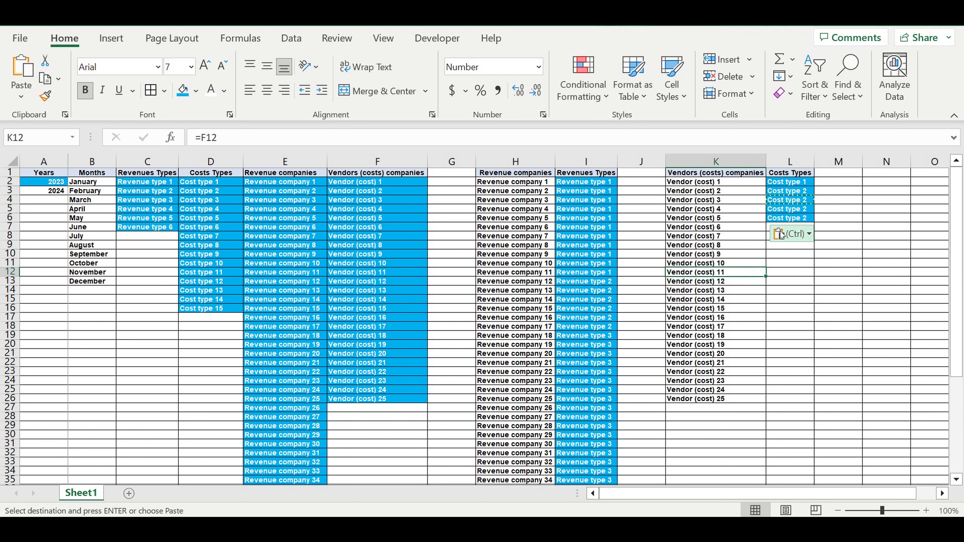
Fill L6 down to L7 to assign Cost type 3, and copy L7 to L8:L9.
click(761, 219)
click(805, 218)
drag(813, 222, 785, 246)
click(792, 227)
key(ctrl+c)
key(ctrl+v)
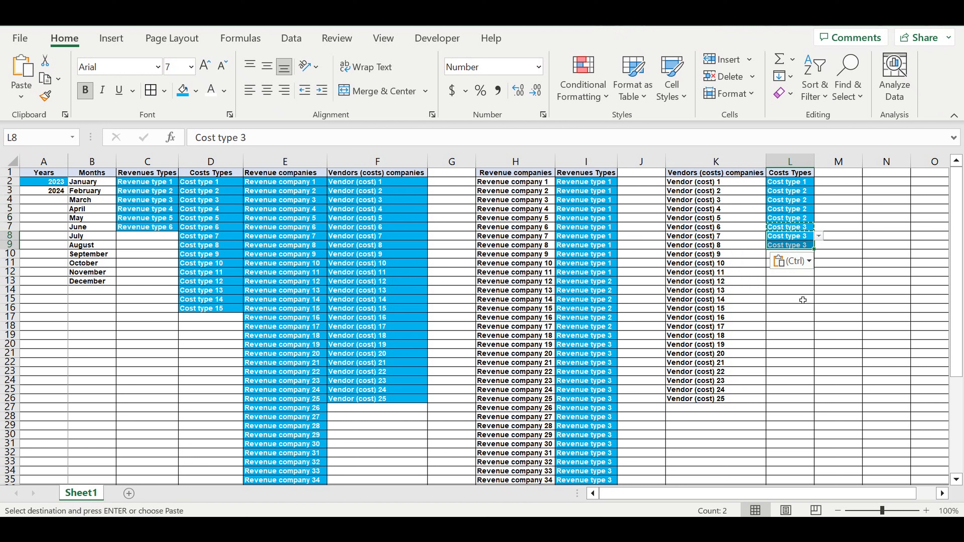
Extend the cost type series from L9 to Cost type 4 in L10 and on down to L26.
click(756, 256)
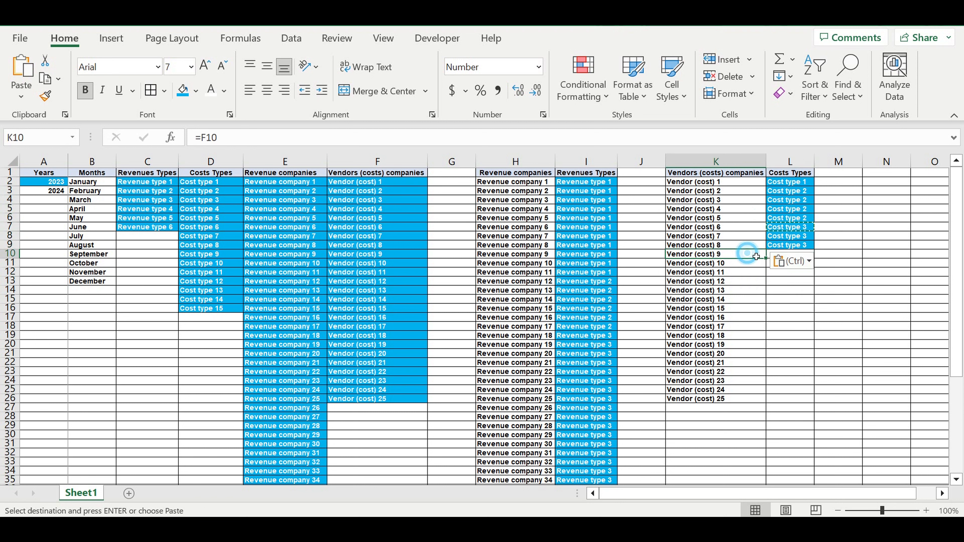
click(780, 251)
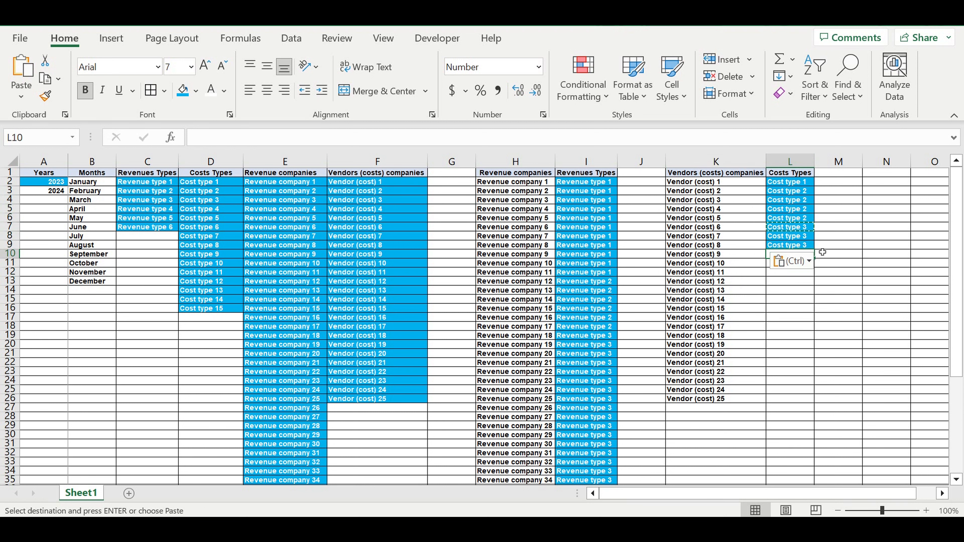
click(807, 246)
drag(814, 250, 828, 266)
click(796, 257)
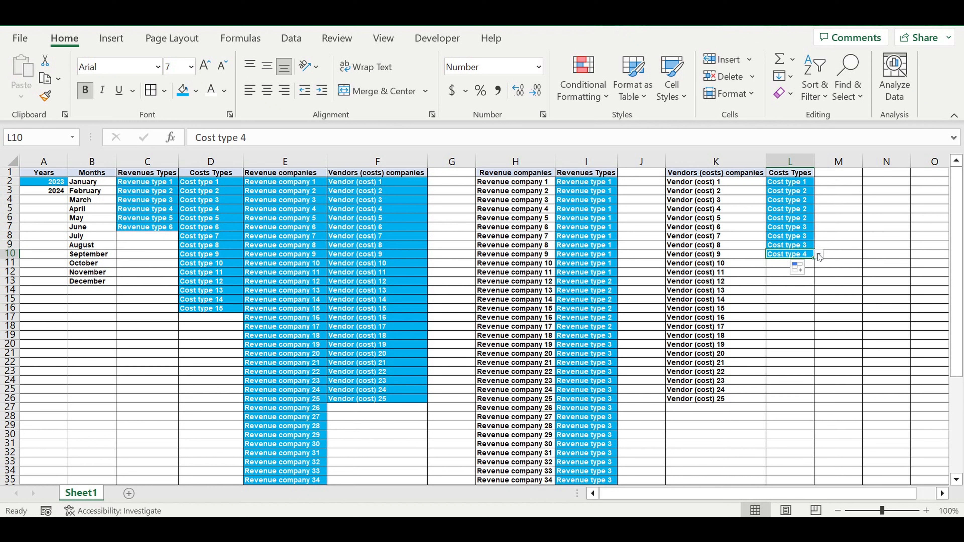
click(819, 254)
click(726, 248)
drag(819, 264, 817, 402)
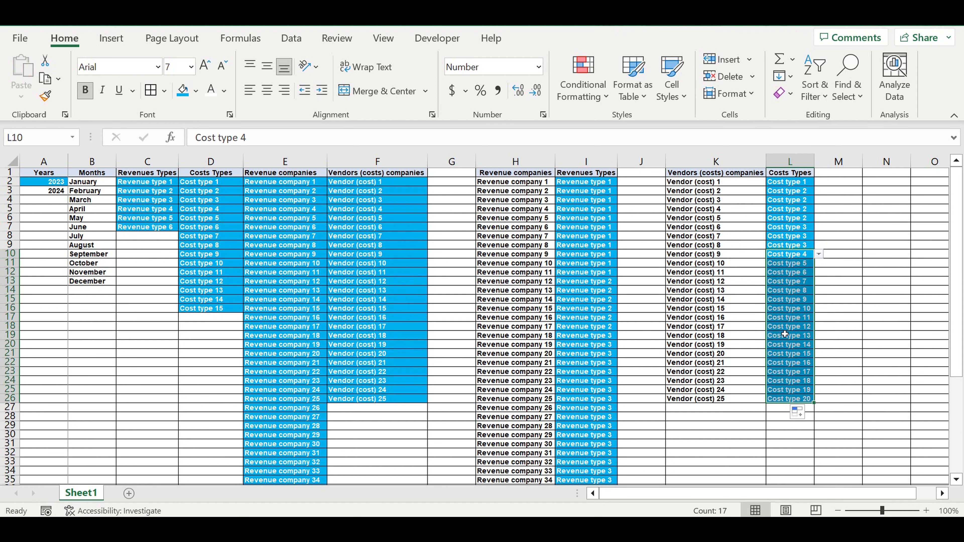
Copy Cost type 15 from L21 over L22:L26 so these vendors use the last cost type in the list.
click(203, 310)
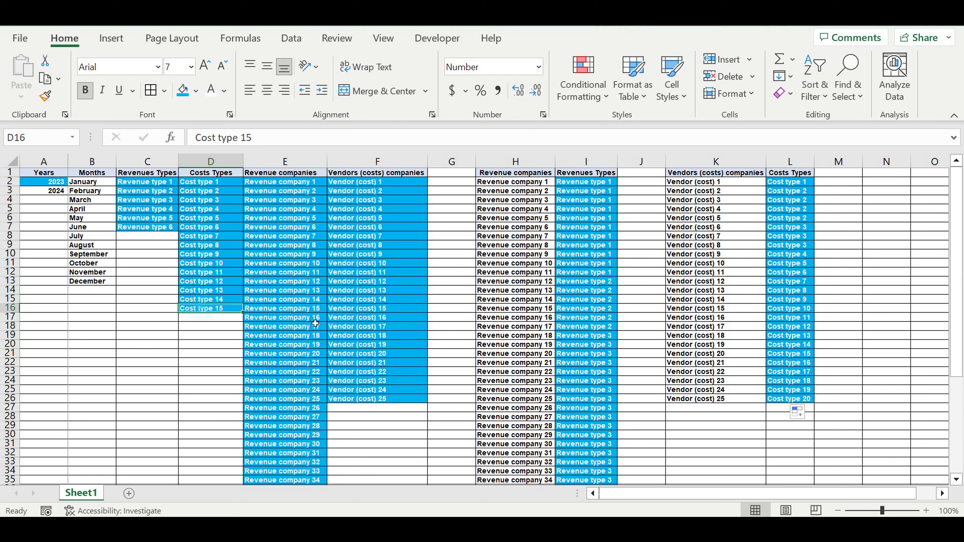
click(793, 365)
key(Up)
key(ctrl+c)
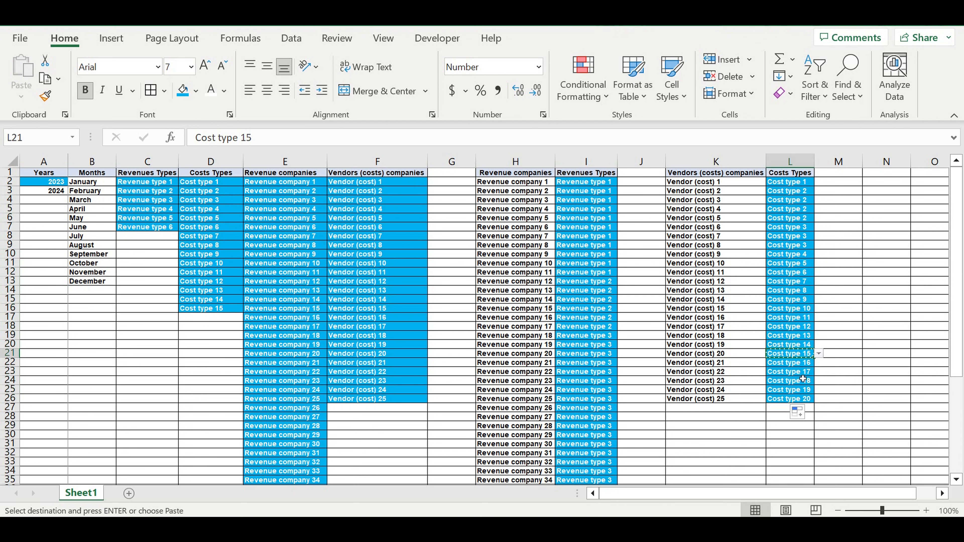
drag(797, 363, 796, 398)
key(ctrl+v)
Review the completed vendor-to-cost-type and revenue-company-to-revenue-type mapping tables down to their last rows.
click(845, 318)
click(791, 281)
click(803, 218)
scroll(764, 284, down, 1)
scroll(764, 284, up, 1)
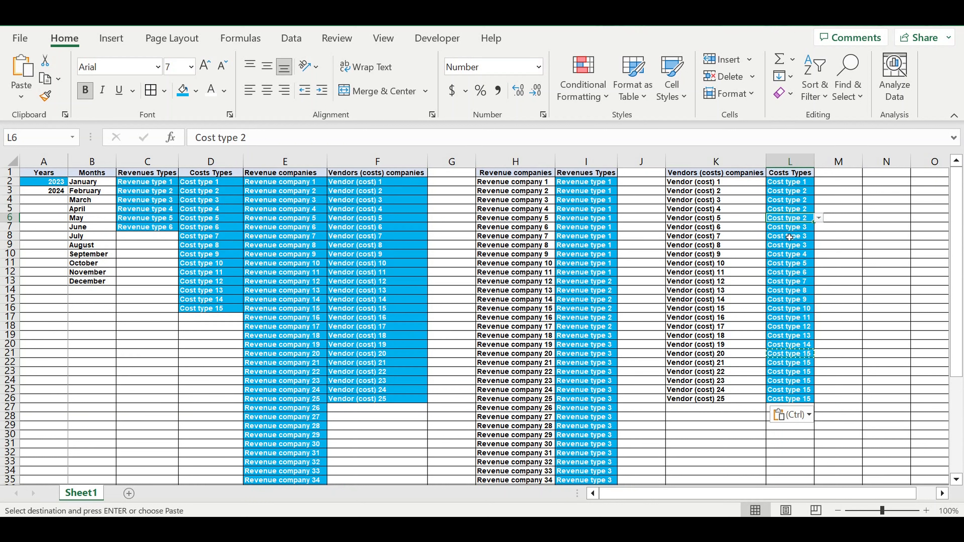
click(708, 185)
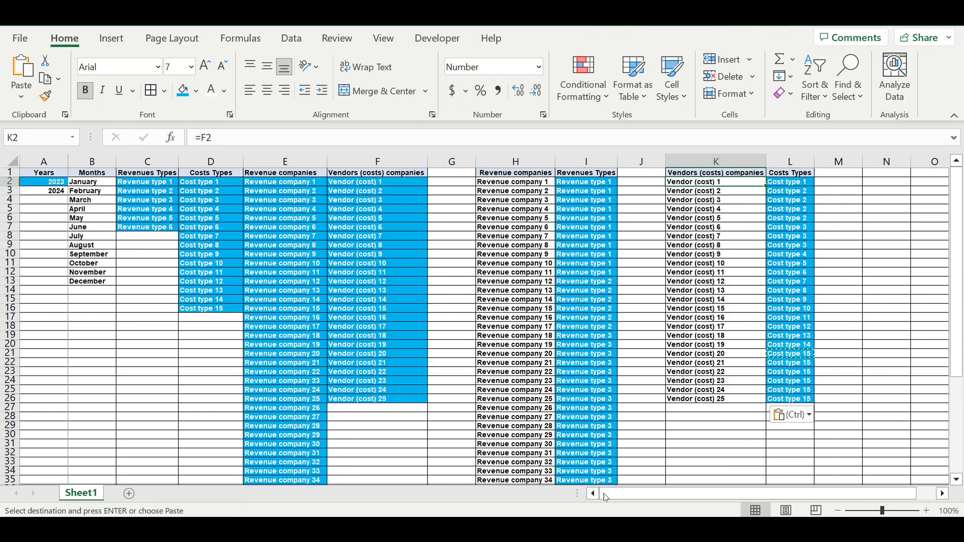
scroll(237, 354, down, 9)
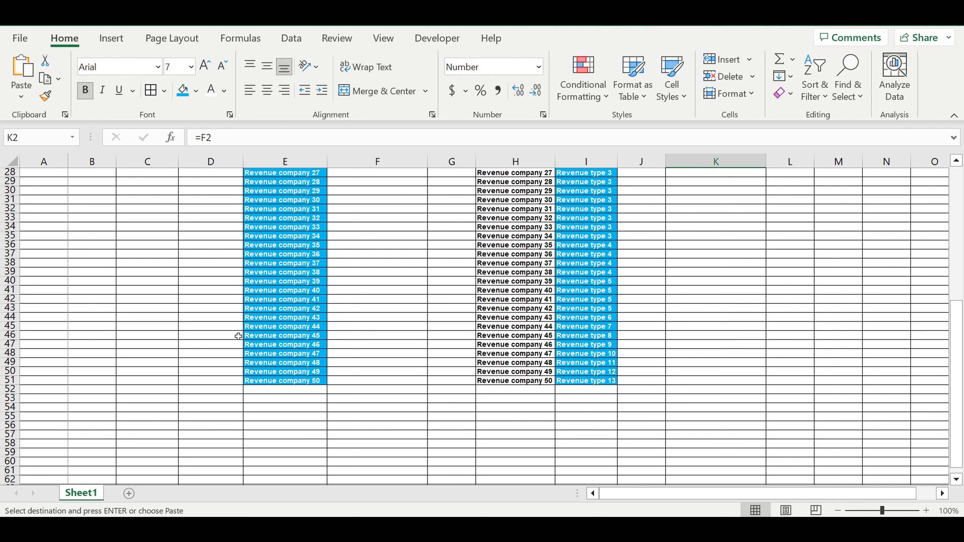
scroll(239, 354, up, 9)
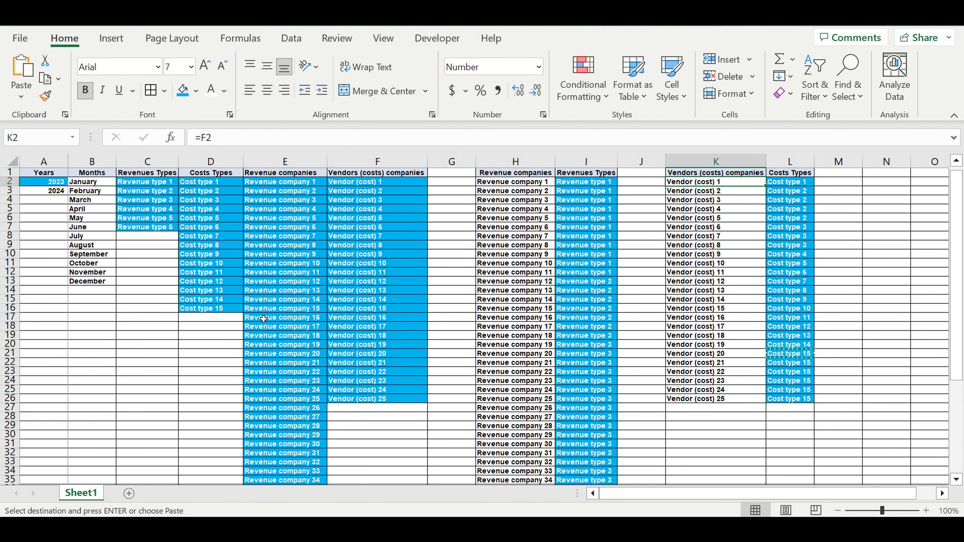